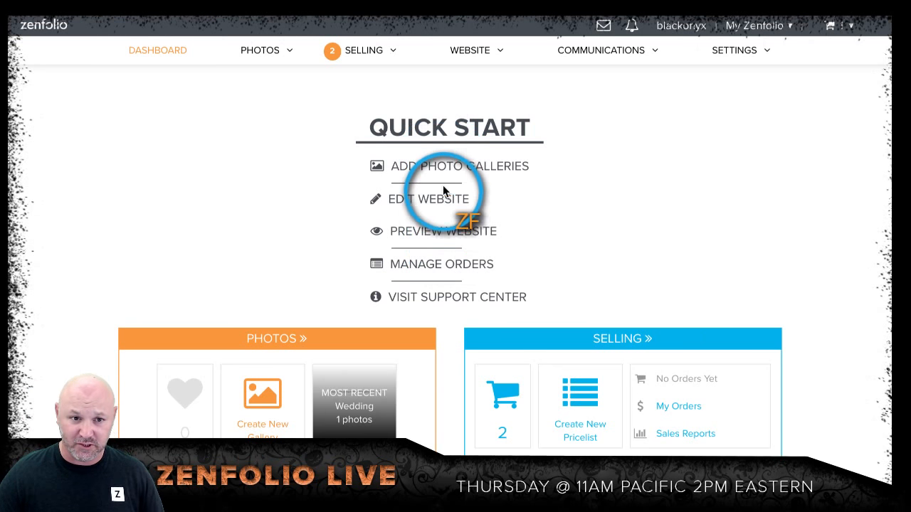
# Step: Go to the photo organizer and look through the existing groups and galleries
pyautogui.scroll(-2, 285, 182)
pyautogui.scroll(-2, 285, 183)
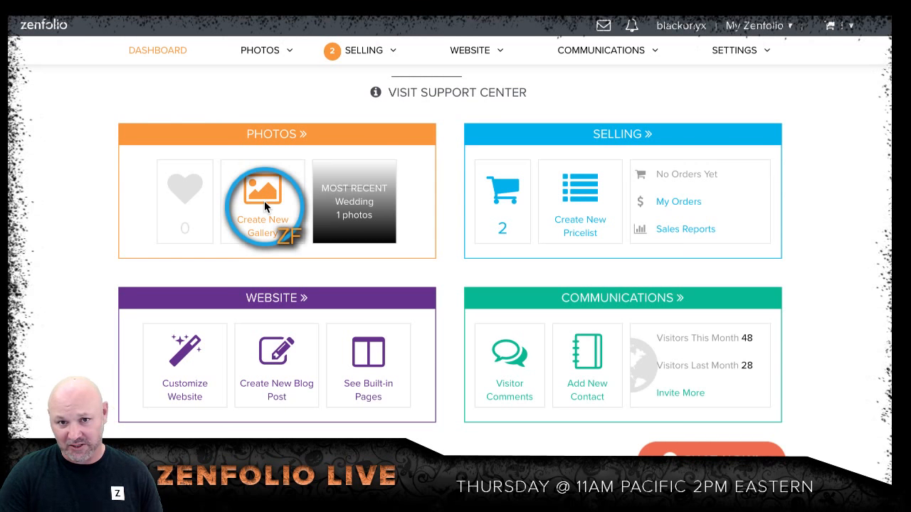
pyautogui.click(271, 138)
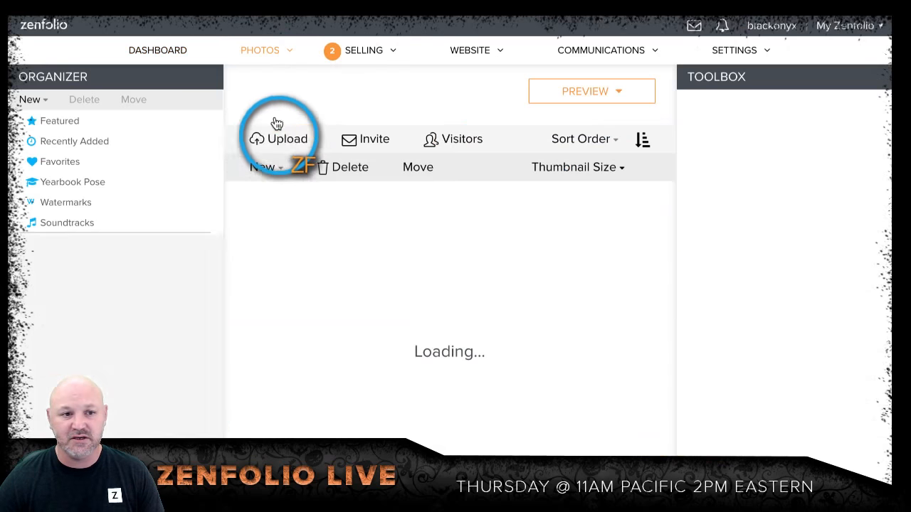
pyautogui.scroll(-4, 183, 244)
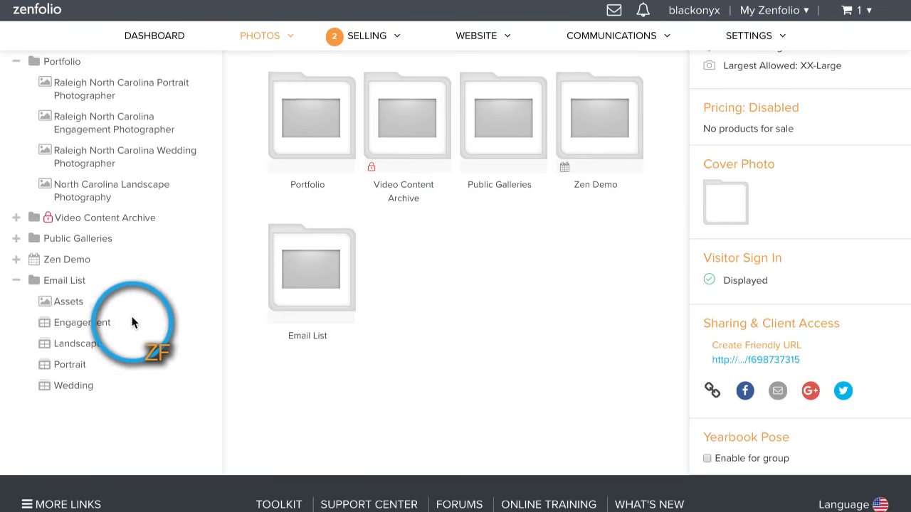
pyautogui.scroll(5, 132, 320)
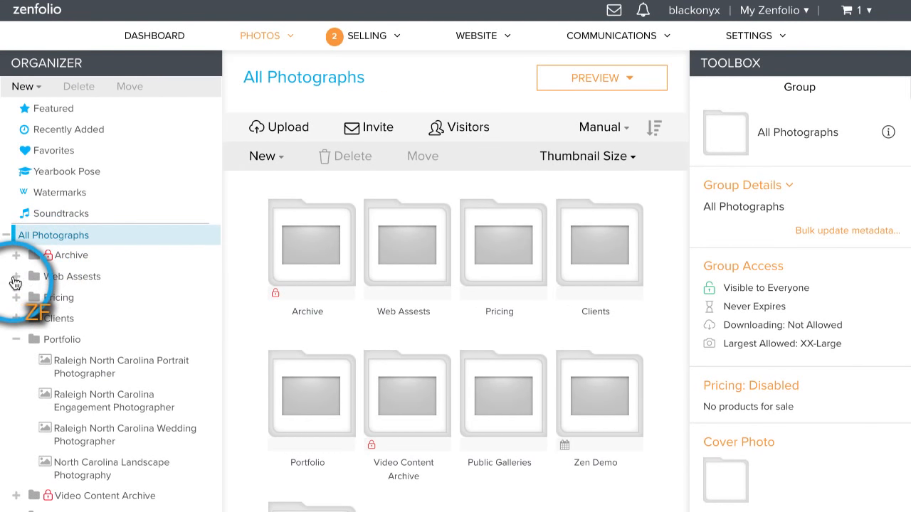
# Step: Create a new gallery named Email List inside the Web Assests group
pyautogui.click(15, 276)
pyautogui.click(96, 281)
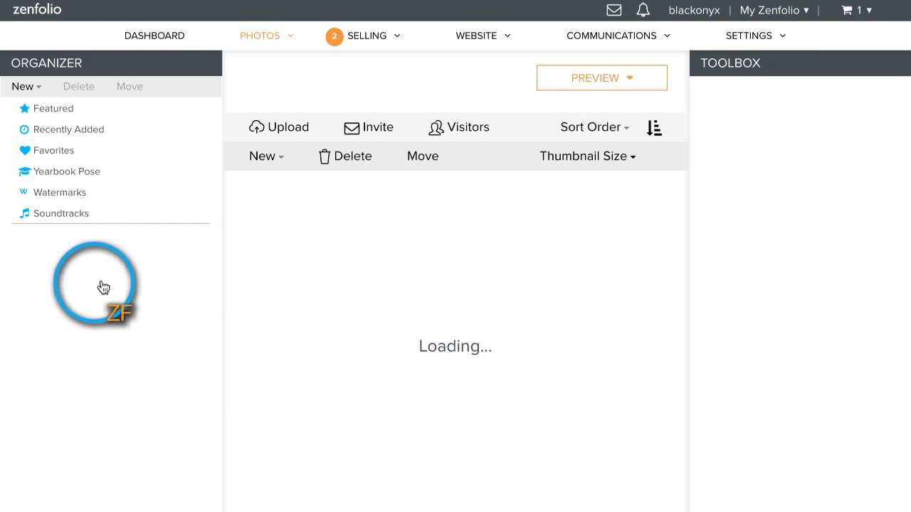
pyautogui.click(214, 278)
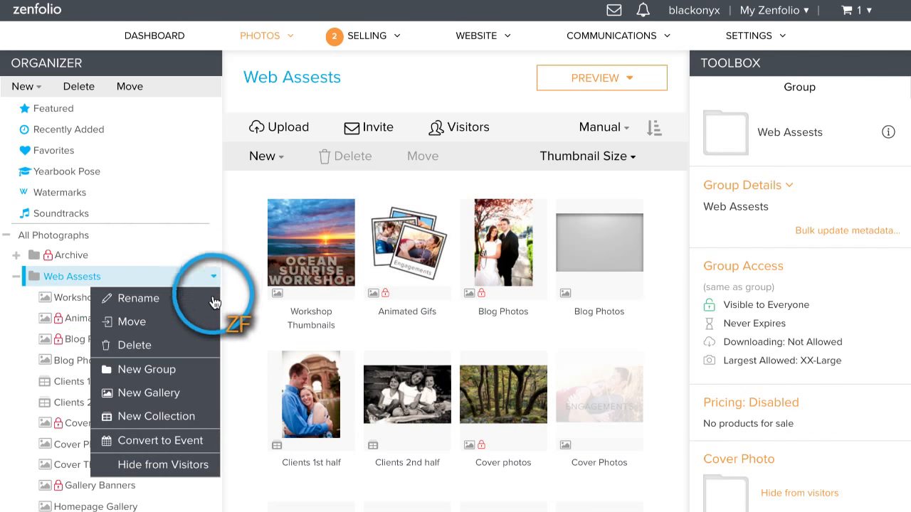
pyautogui.click(180, 404)
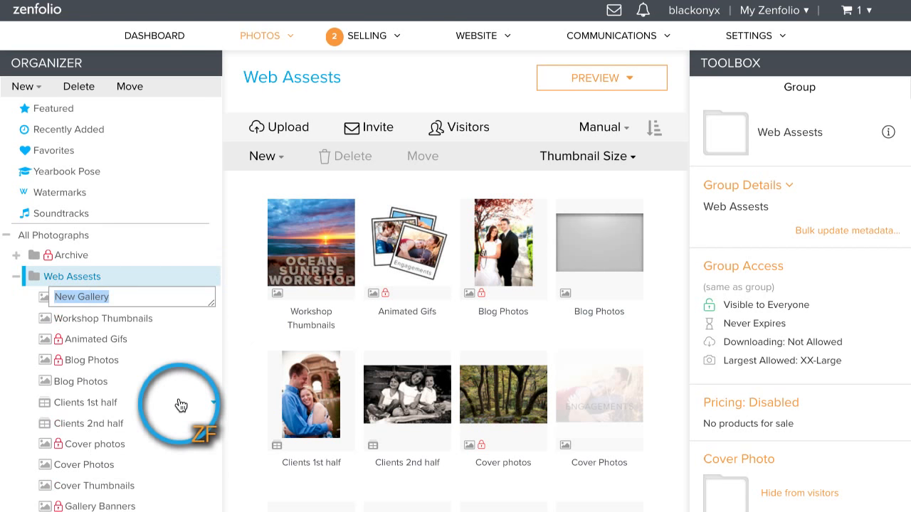
pyautogui.write('Emai')
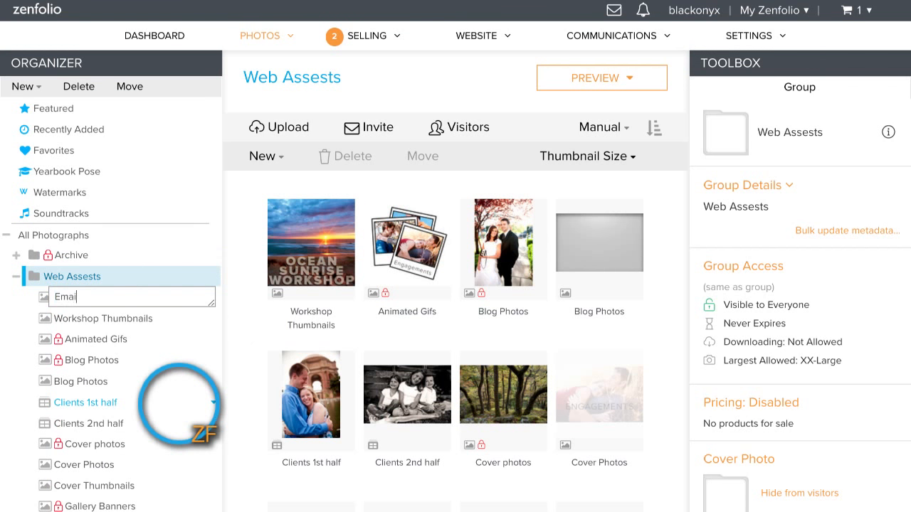
pyautogui.write('l List')
pyautogui.press('Return')
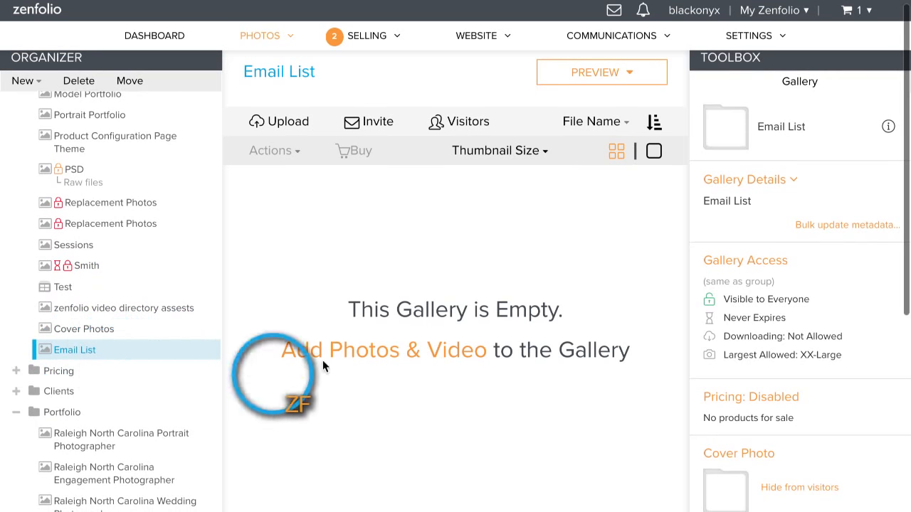
# Step: Upload Thank you.png from the Todays Screenshots folder to the Email List gallery and dismiss the raw files offer
pyautogui.click(284, 126)
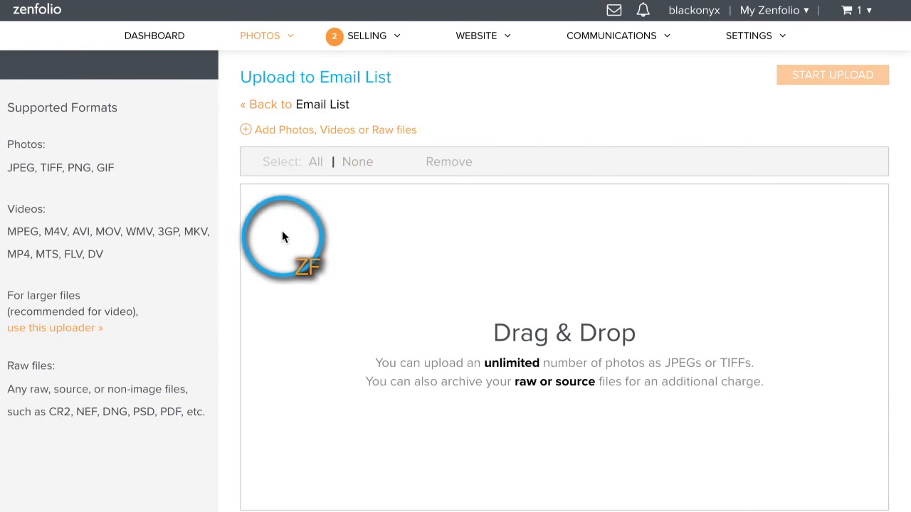
pyautogui.click(295, 135)
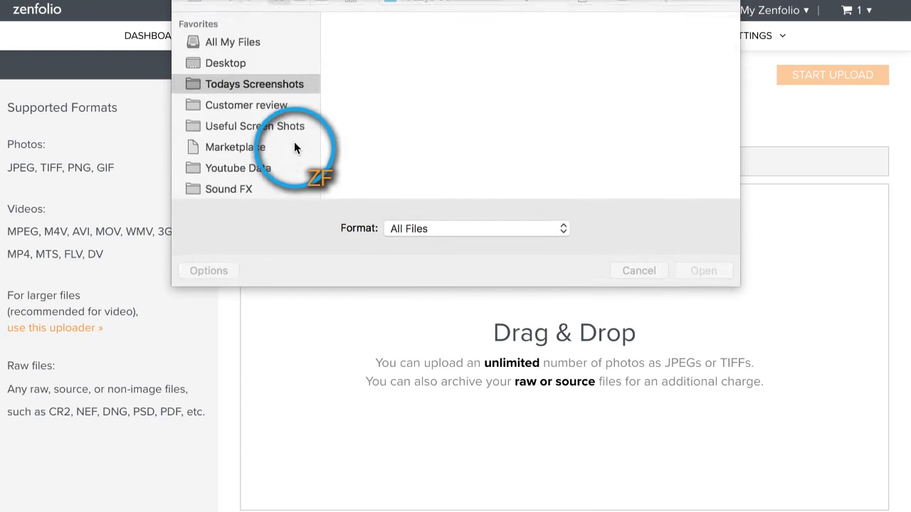
pyautogui.click(363, 61)
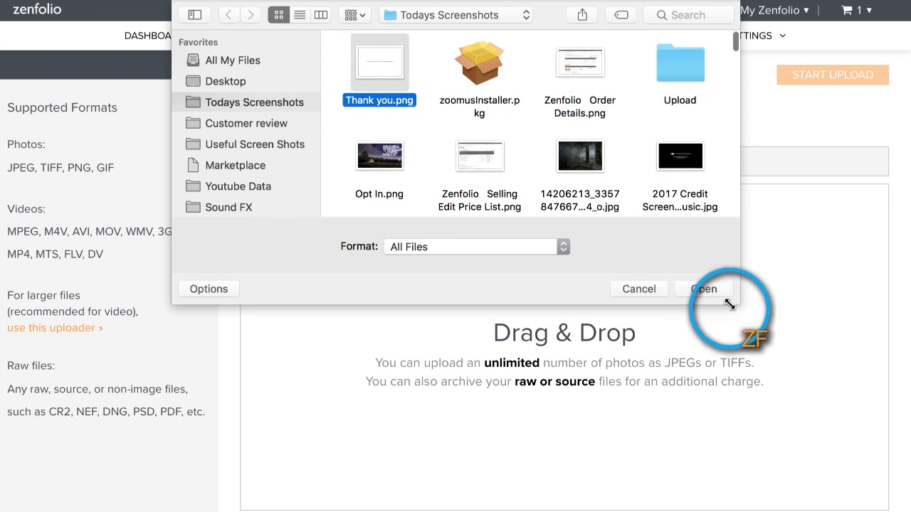
pyautogui.click(703, 288)
pyautogui.scroll(-3, 853, 359)
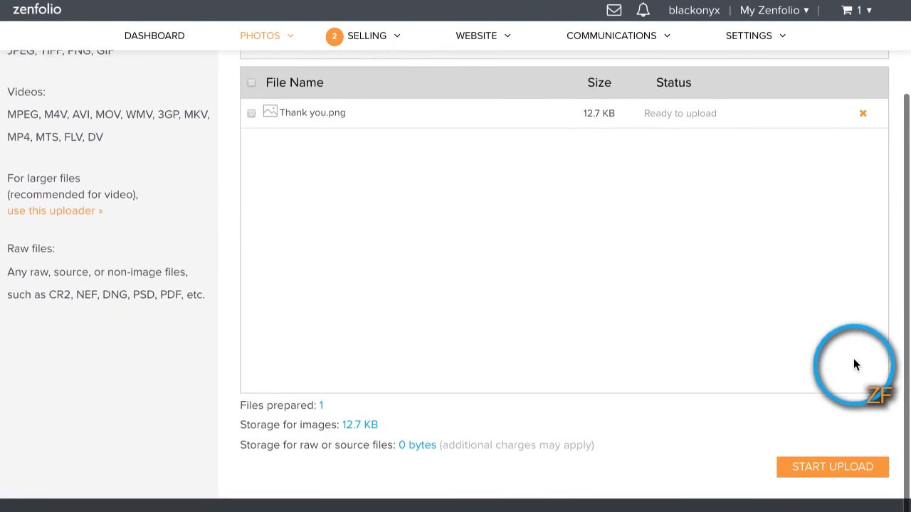
pyautogui.click(819, 461)
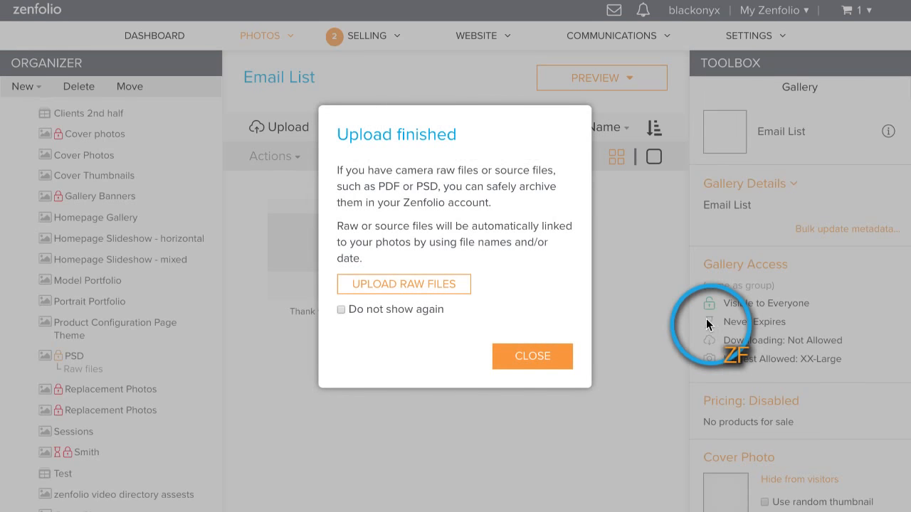
pyautogui.click(544, 354)
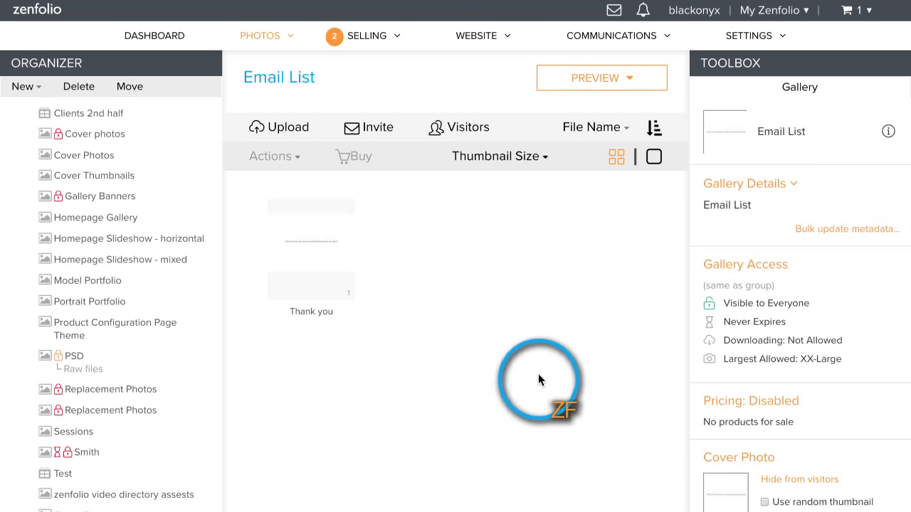
# Step: View the uploaded Thank you photo at full size and look over its settings
pyautogui.doubleClick(338, 272)
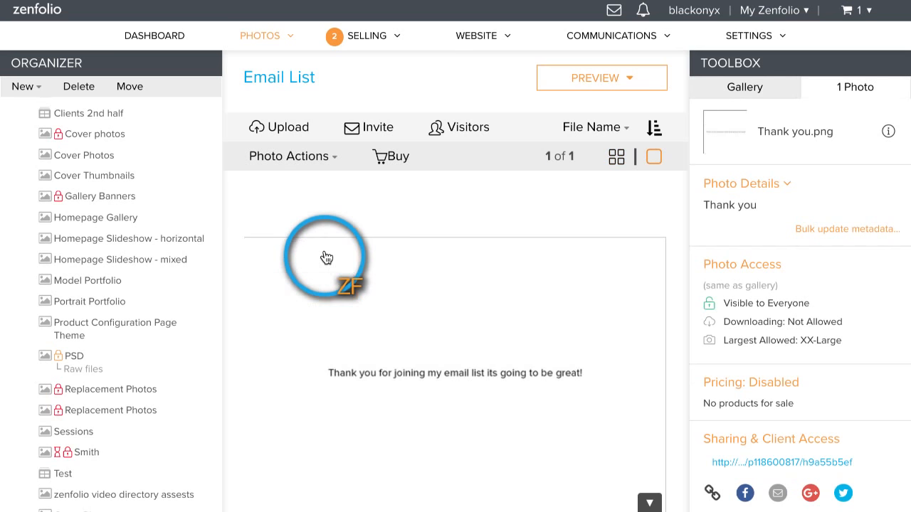
pyautogui.scroll(-1, 311, 342)
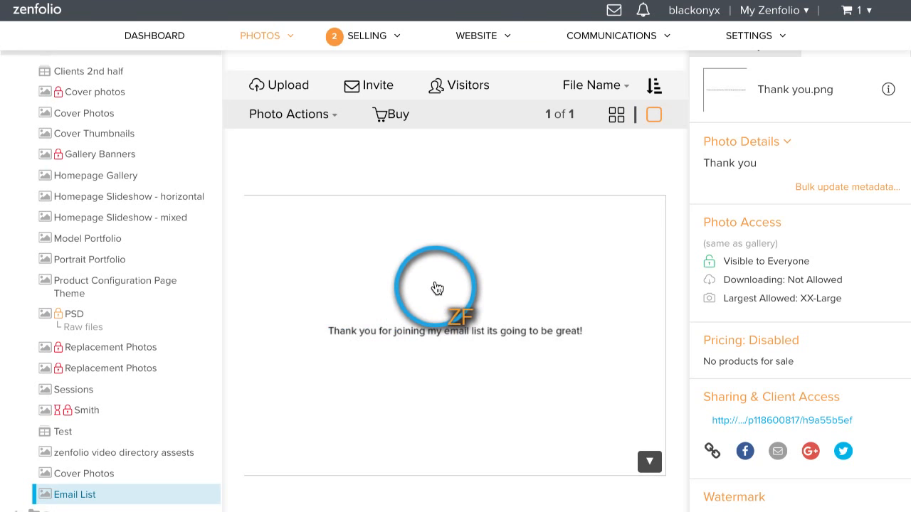
pyautogui.scroll(-2, 437, 288)
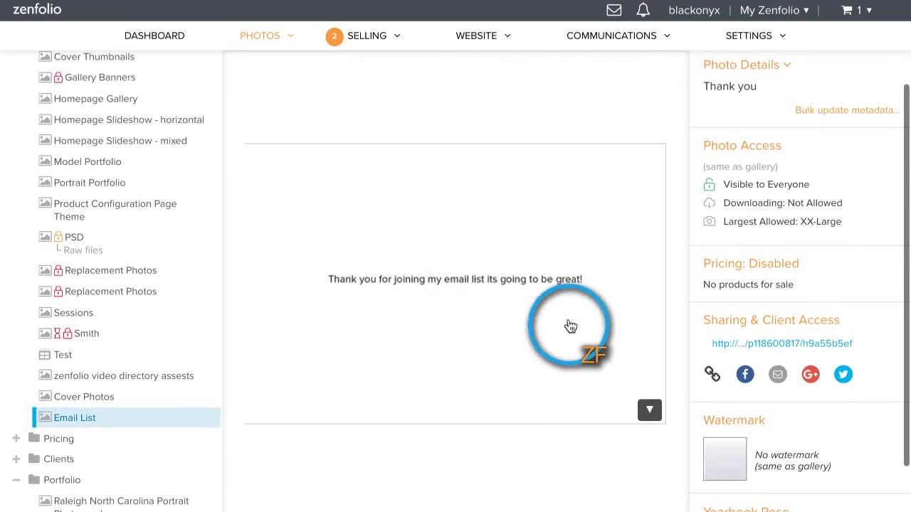
pyautogui.scroll(-3, 831, 317)
pyautogui.scroll(6, 831, 320)
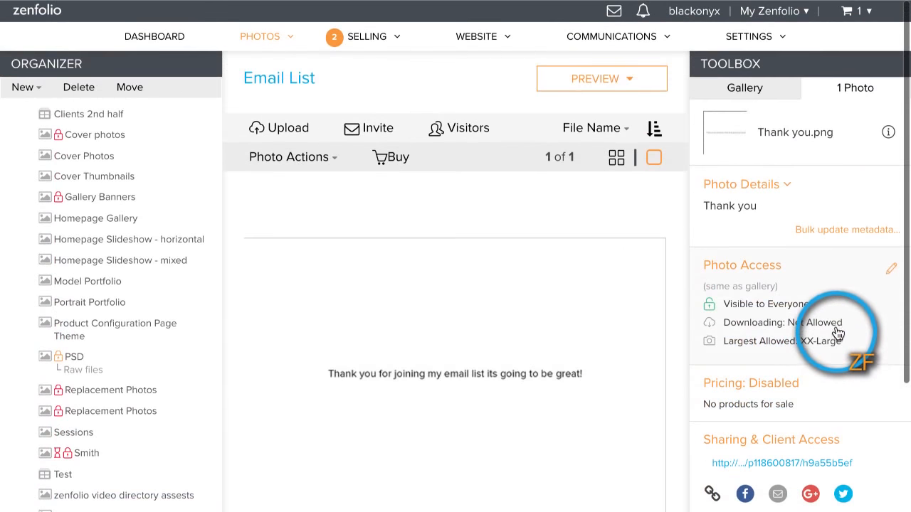
# Step: Give the Email List gallery its own visitor sign-in page instead of the containing group's settings, with sign-in email messages turned off
pyautogui.click(752, 86)
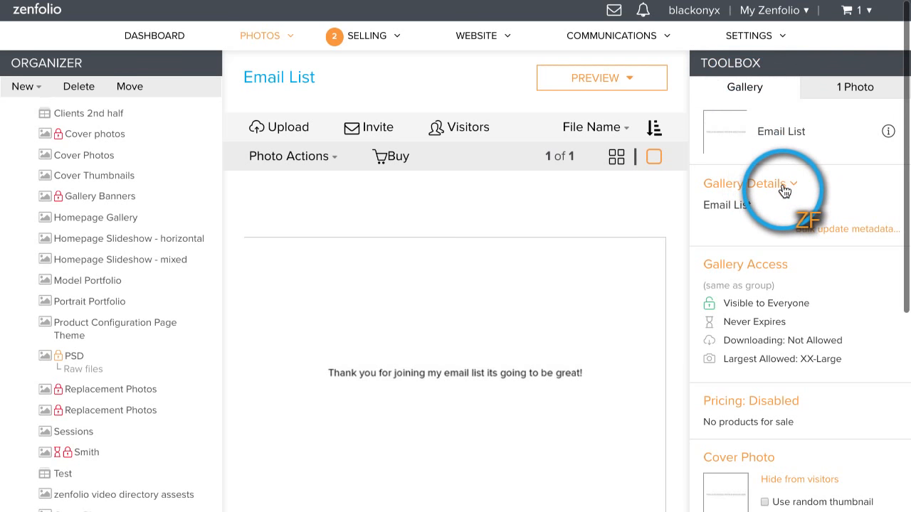
pyautogui.scroll(-4, 787, 193)
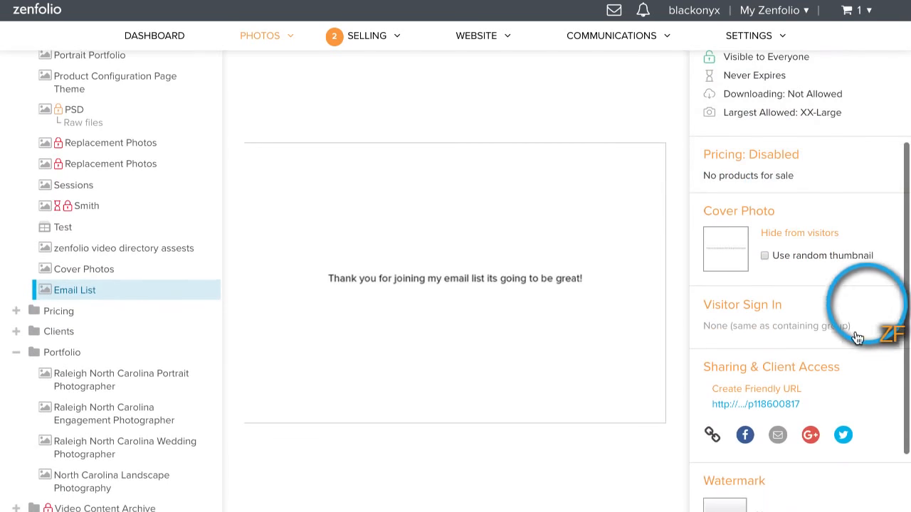
pyautogui.click(758, 315)
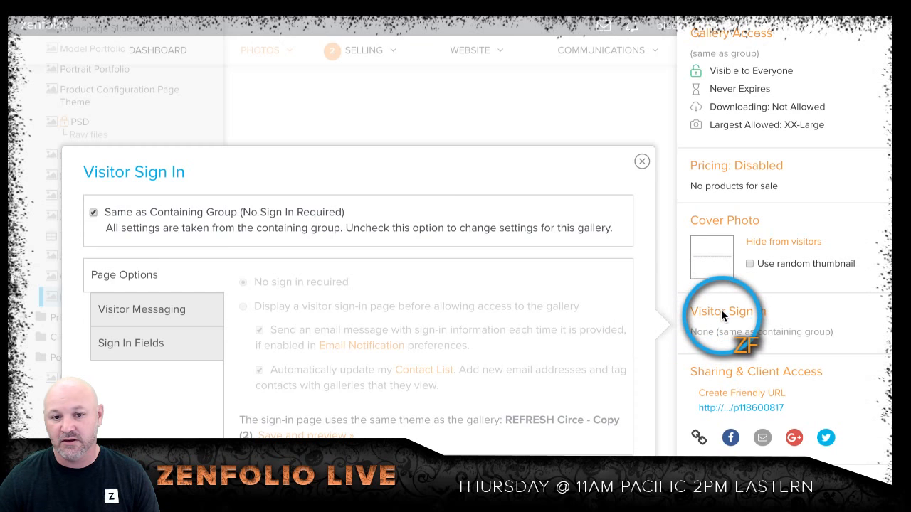
pyautogui.scroll(-1, 273, 196)
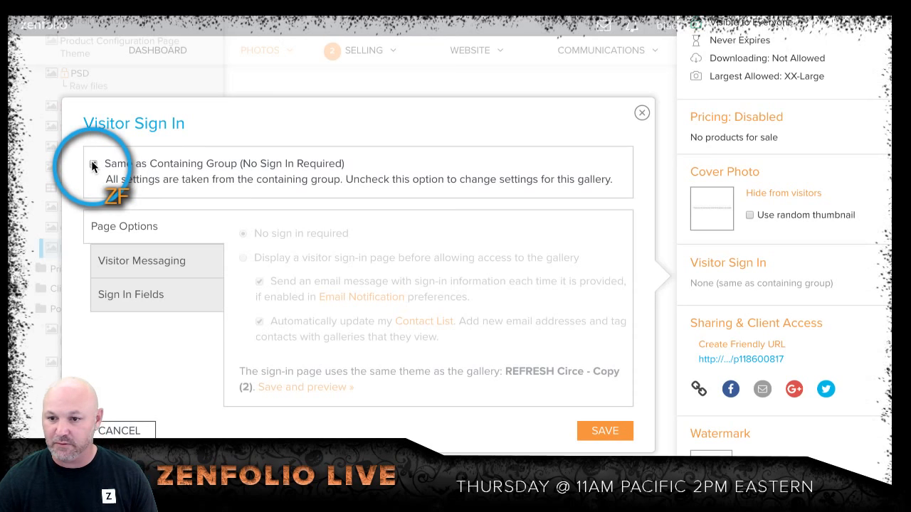
pyautogui.click(92, 164)
pyautogui.scroll(-2, 244, 170)
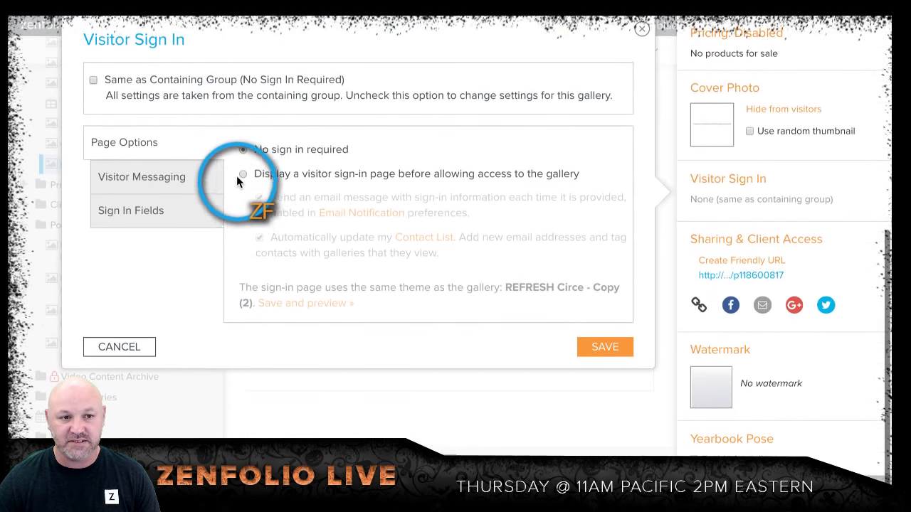
pyautogui.click(242, 174)
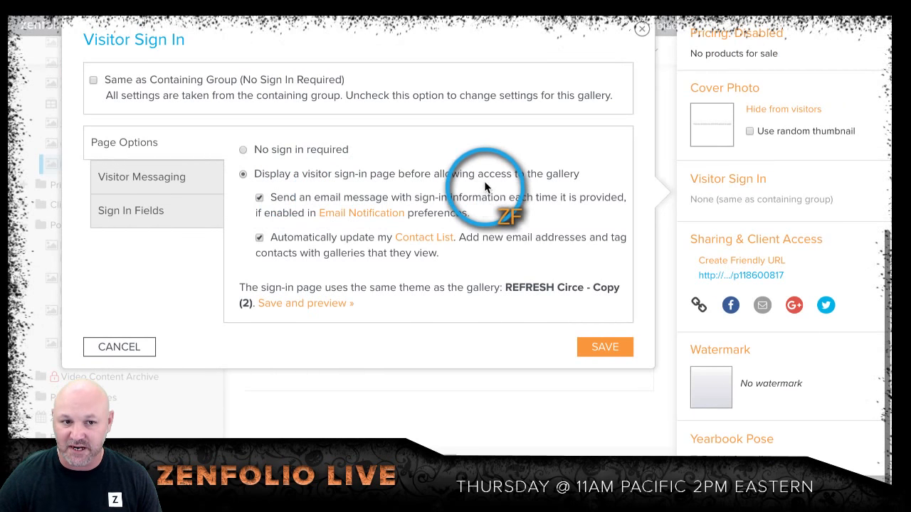
pyautogui.click(259, 198)
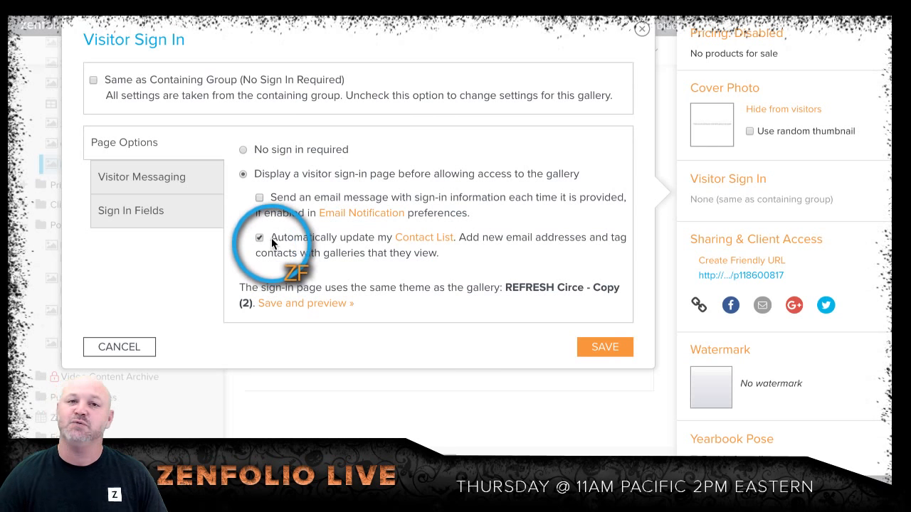
# Step: Change the sign-in page heading to "Please enter your email information."
pyautogui.click(153, 174)
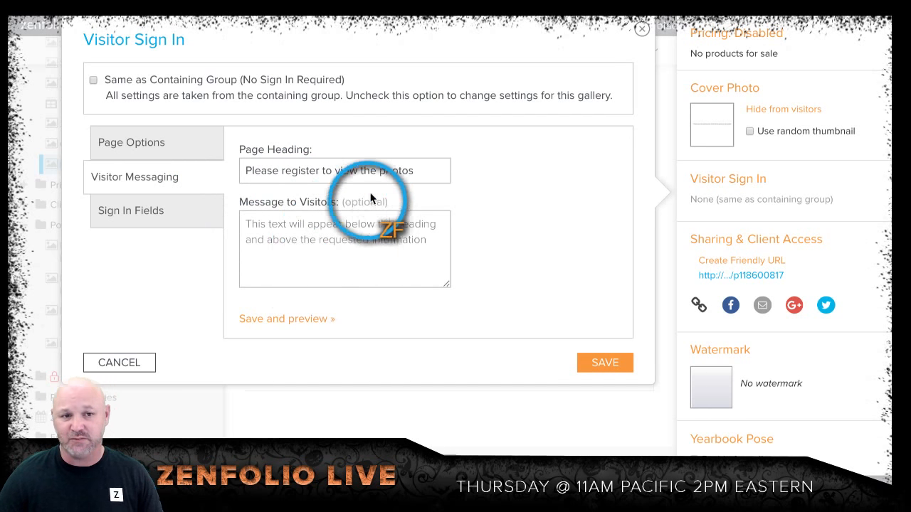
pyautogui.tripleClick(387, 171)
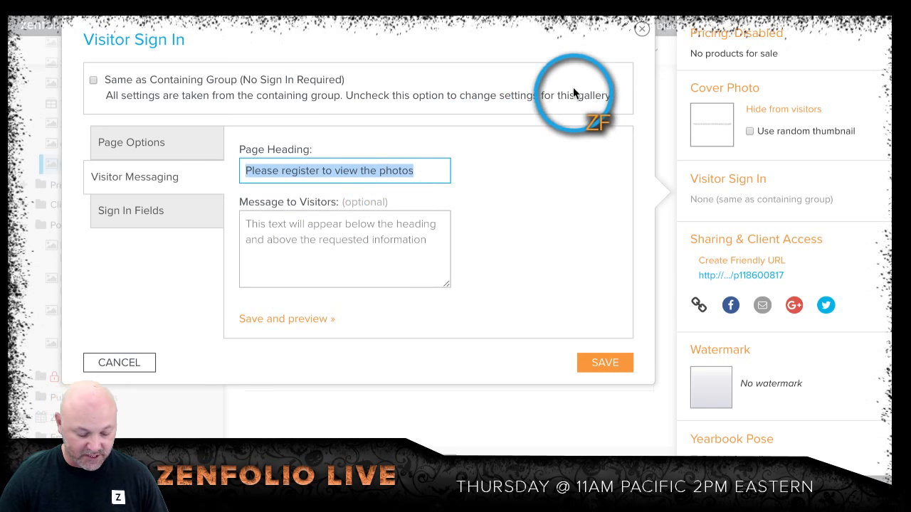
pyautogui.write('Pleas')
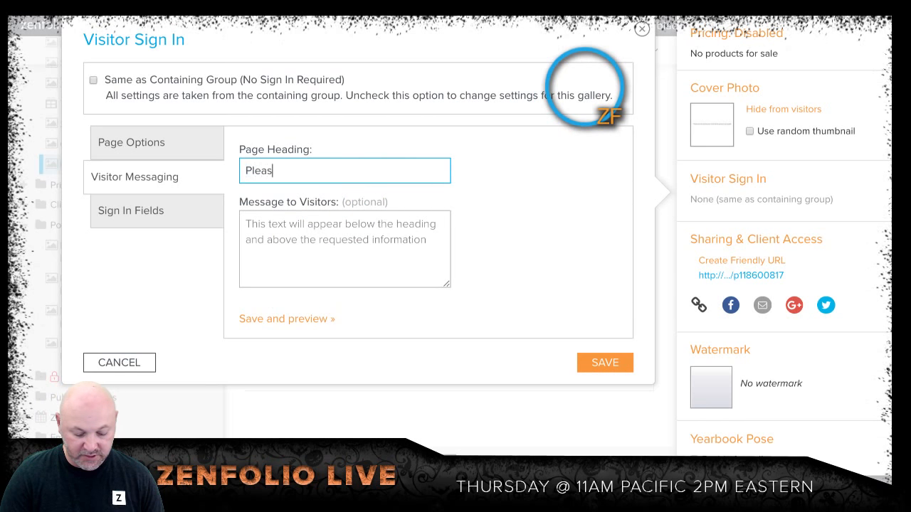
pyautogui.write('e enter your em')
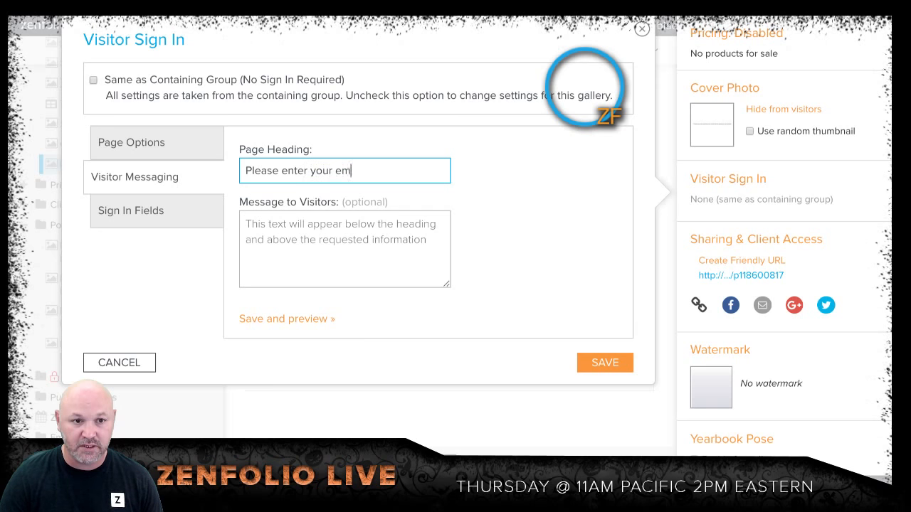
pyautogui.write('ail l')
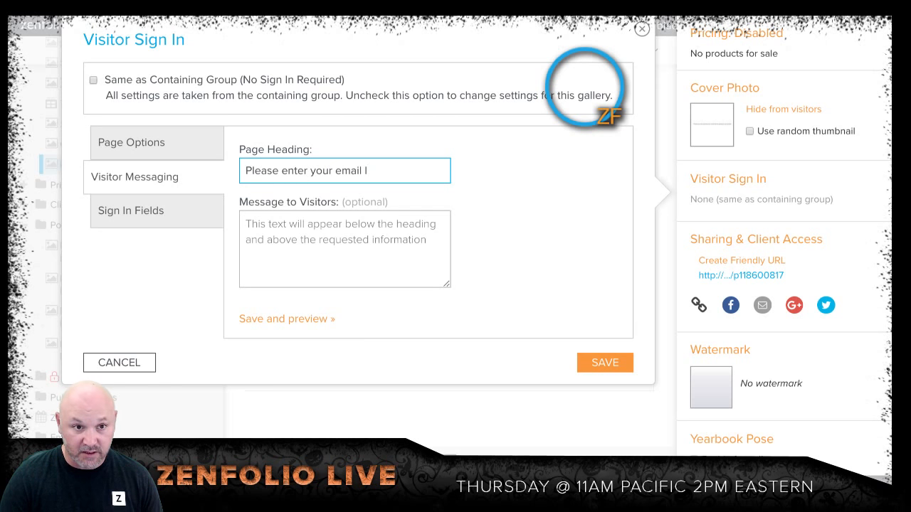
pyautogui.write('informa')
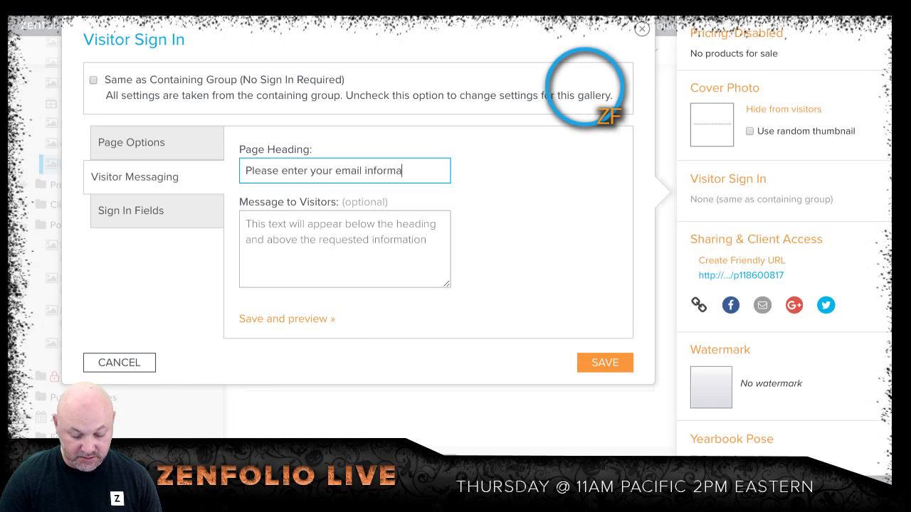
pyautogui.write('tion .')
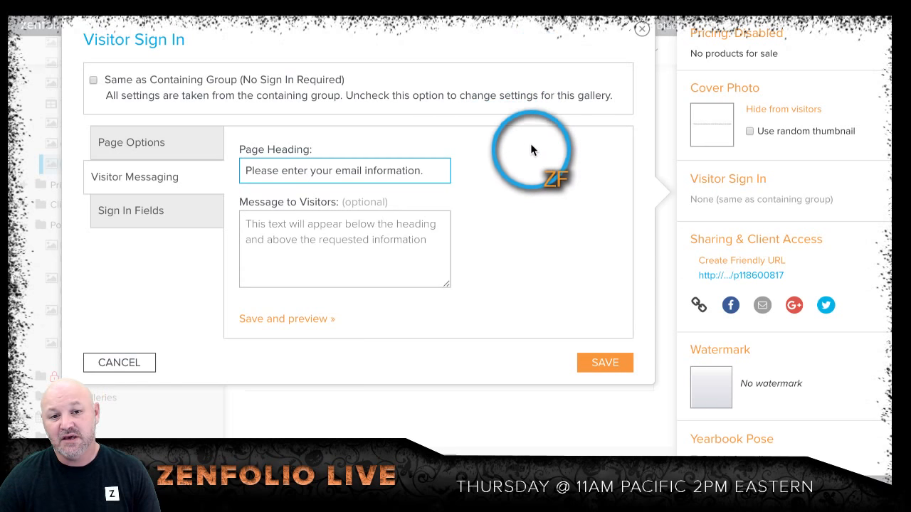
# Step: Make the phone number optional in the visitor sign-in fields
pyautogui.click(166, 216)
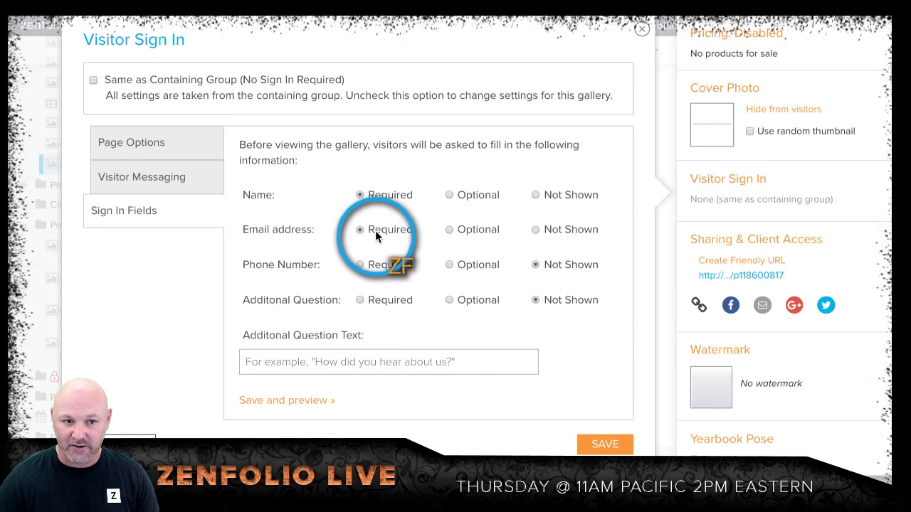
pyautogui.click(449, 264)
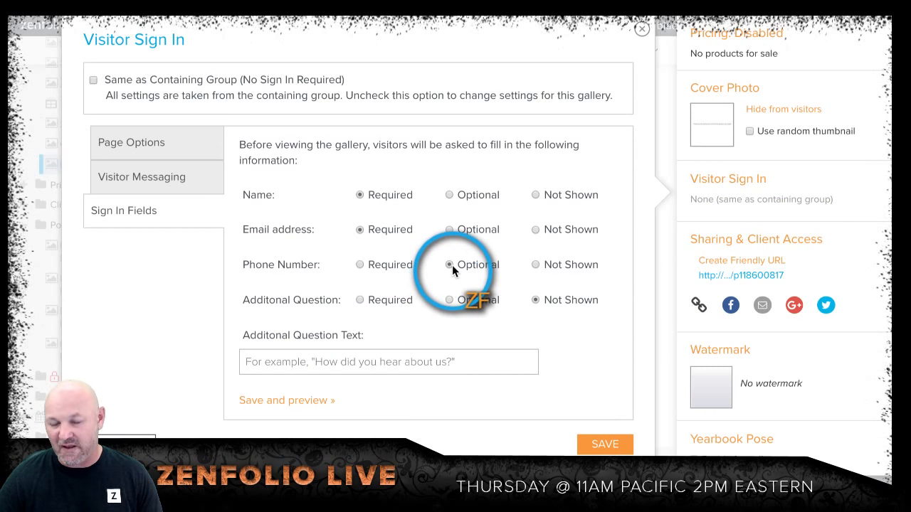
# Step: Set the phone number sign-in field to Not Shown and save the gallery's visitor sign-in settings
pyautogui.click(535, 266)
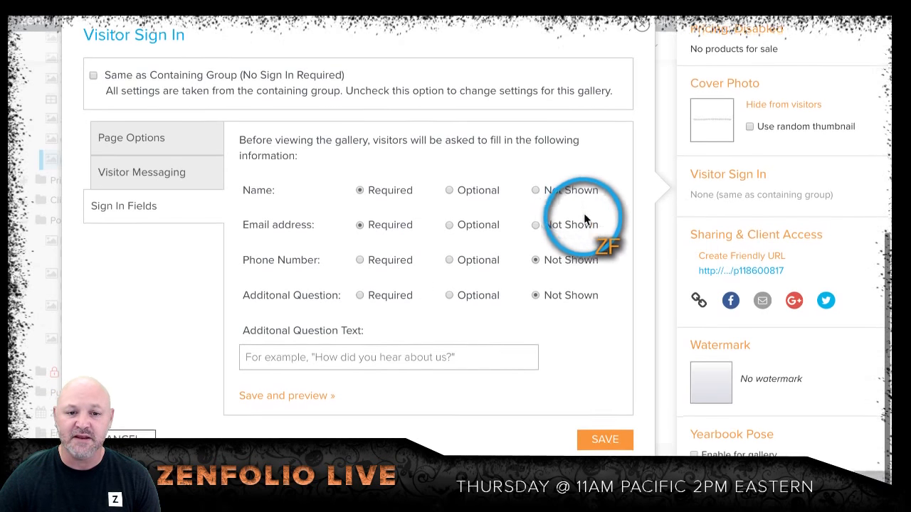
pyautogui.click(605, 444)
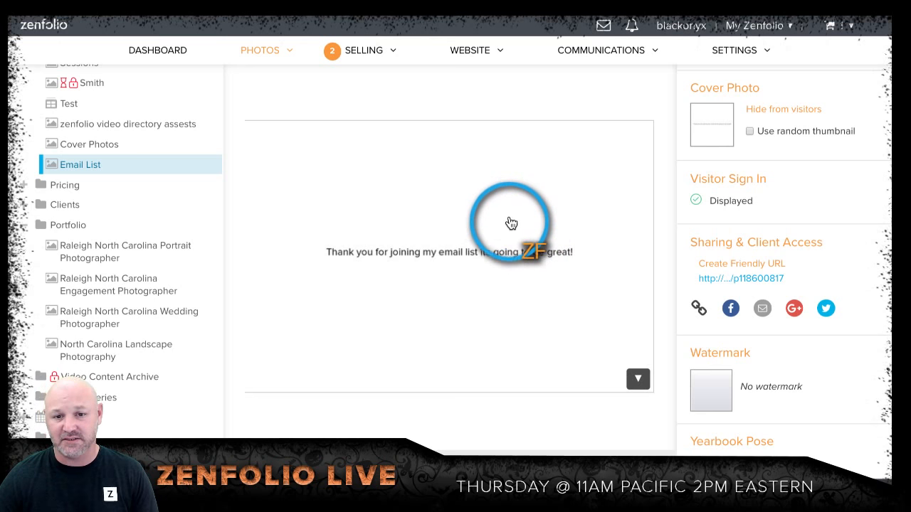
# Step: Open the Email List gallery in website customization mode and continue past the introductory notice
pyautogui.scroll(-1, 754, 228)
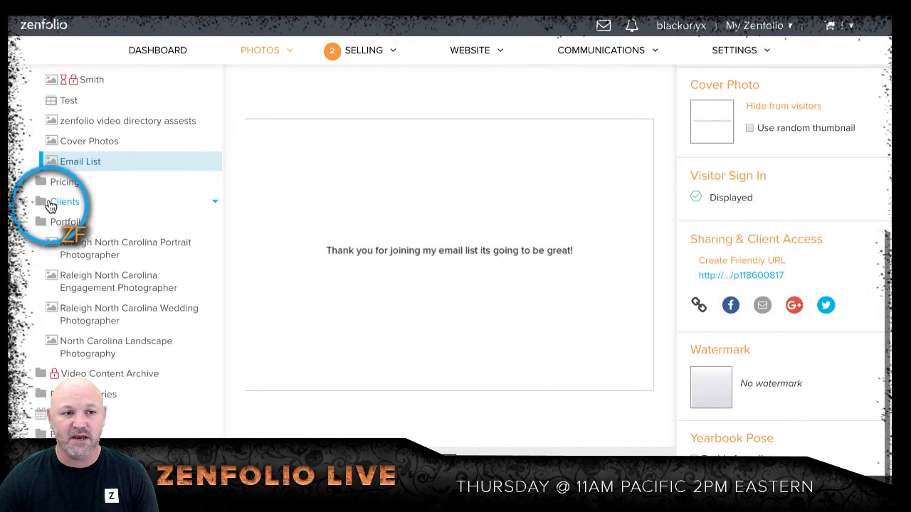
pyautogui.scroll(3, 406, 236)
pyautogui.scroll(-5, 412, 237)
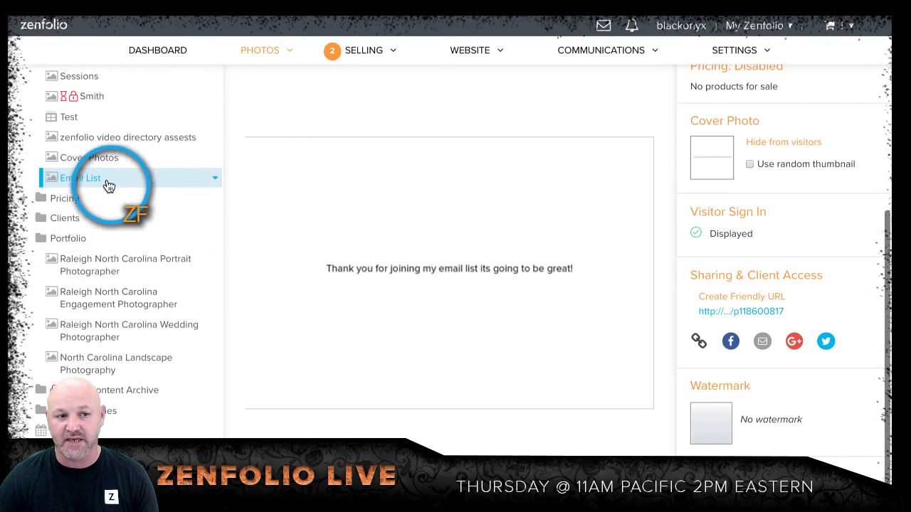
pyautogui.scroll(5, 517, 213)
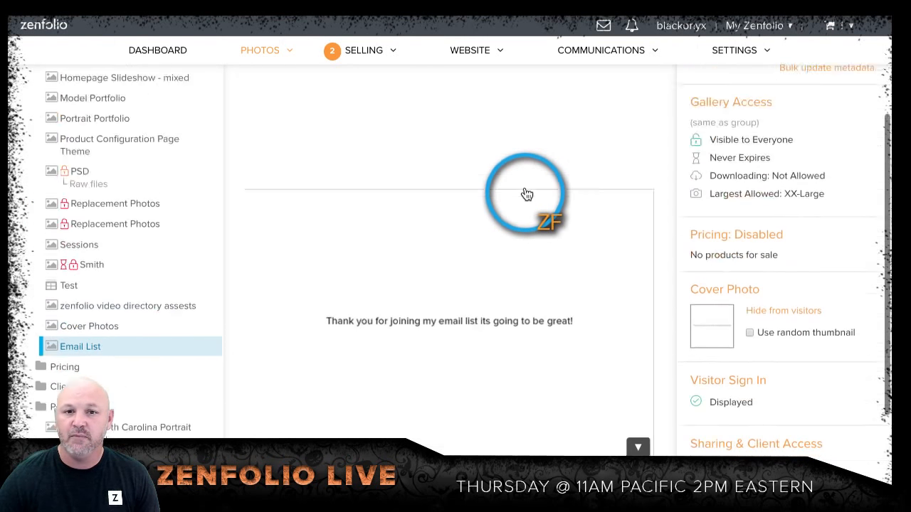
pyautogui.click(573, 92)
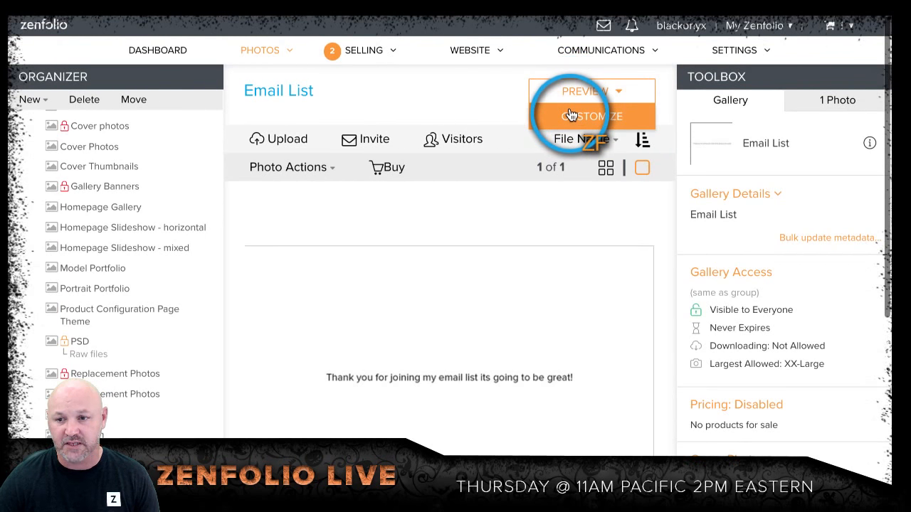
pyautogui.click(873, 341)
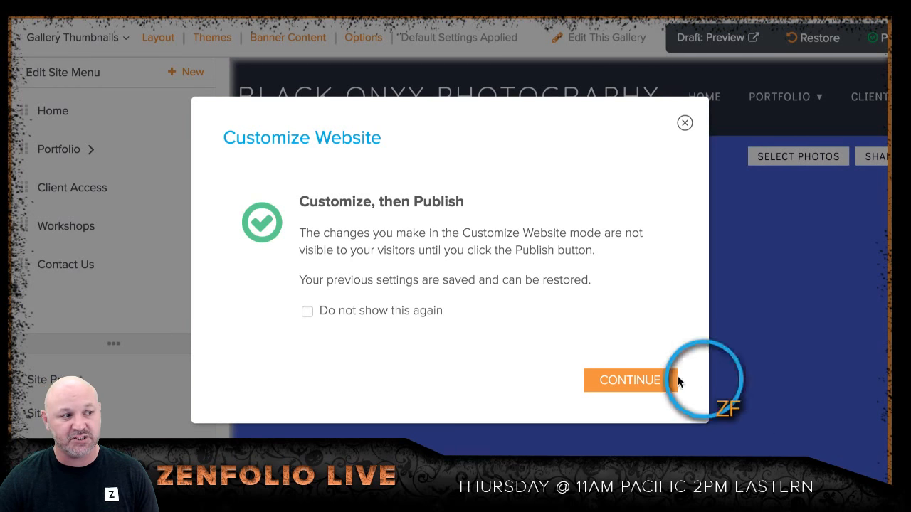
pyautogui.click(656, 384)
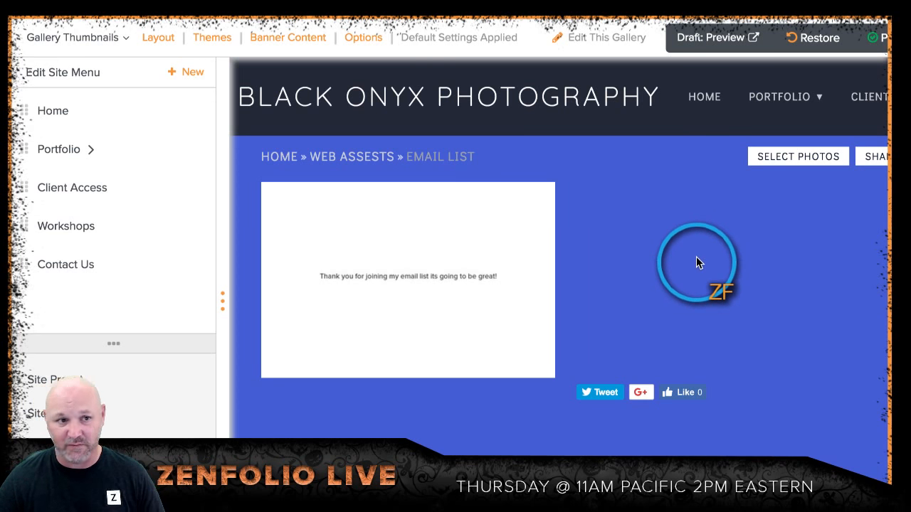
# Step: Turn off the default layout, theme and options settings for the gallery page, disable its thumbnails page, and apply the page options
pyautogui.click(361, 39)
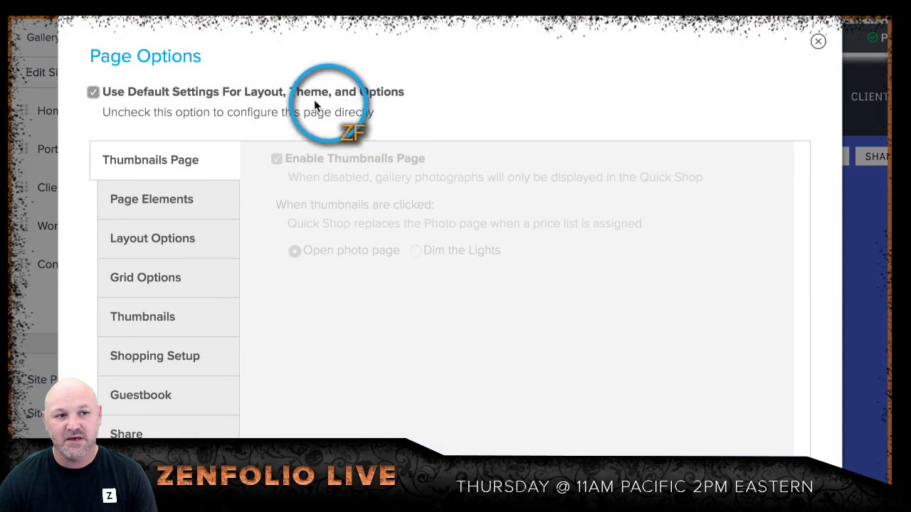
pyautogui.click(92, 93)
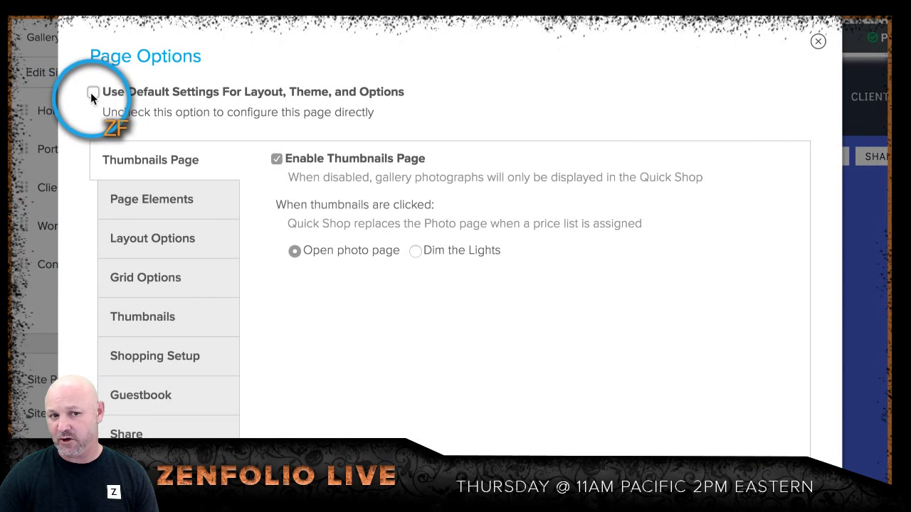
pyautogui.click(276, 159)
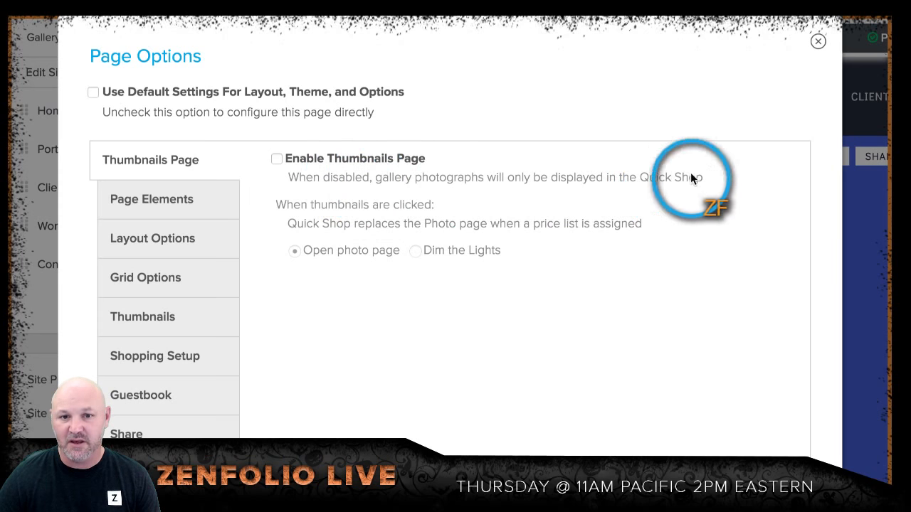
pyautogui.scroll(-2, 712, 178)
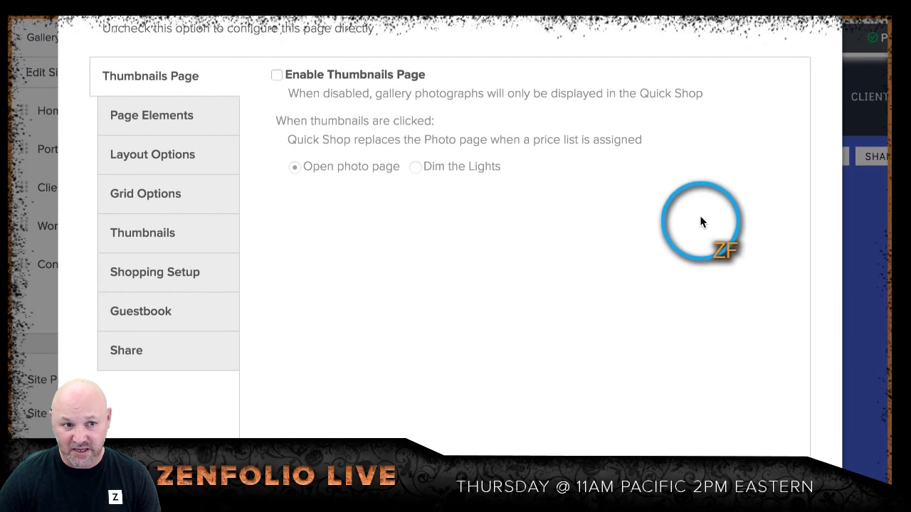
pyautogui.scroll(-1, 701, 221)
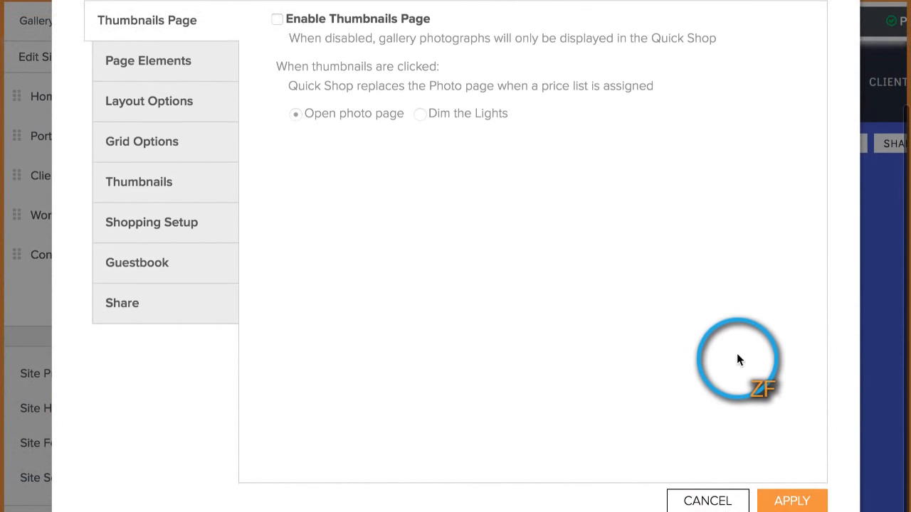
pyautogui.click(800, 502)
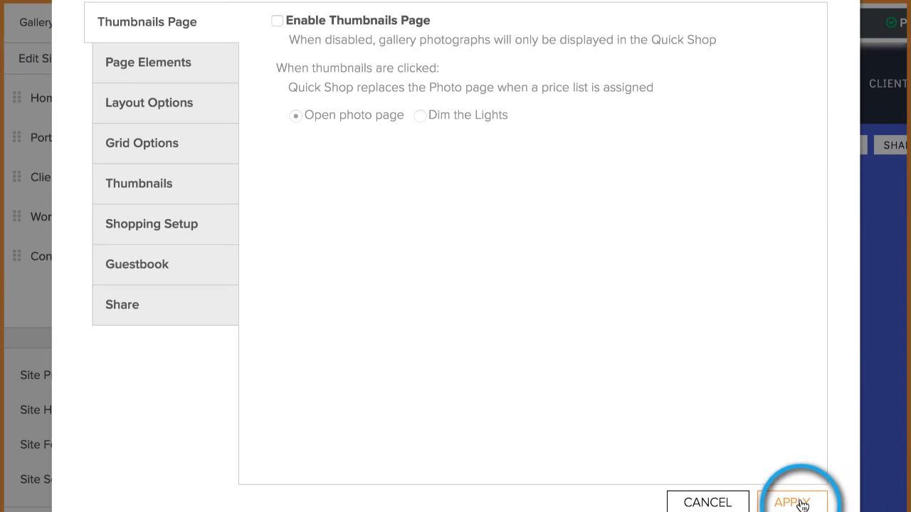
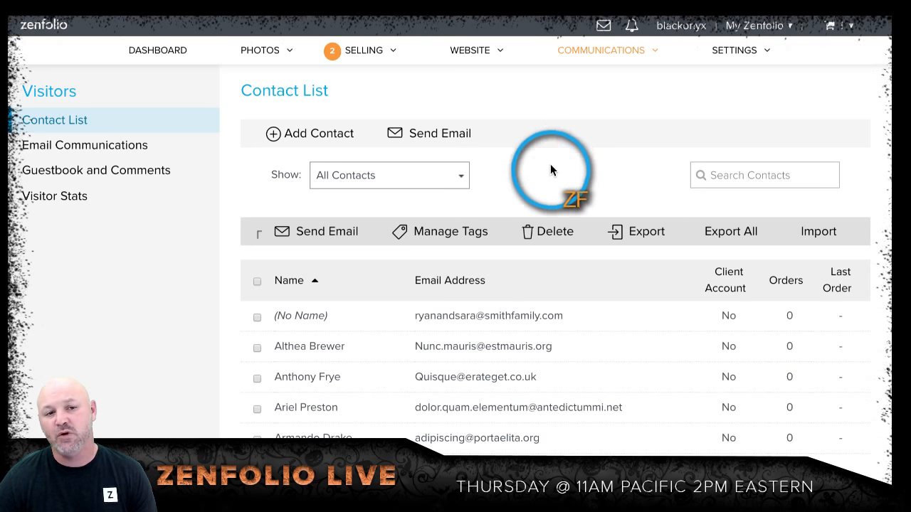
# Step: Filter the contact list to contacts tagged with the Email List gallery inside the Web Assests group
pyautogui.click(460, 176)
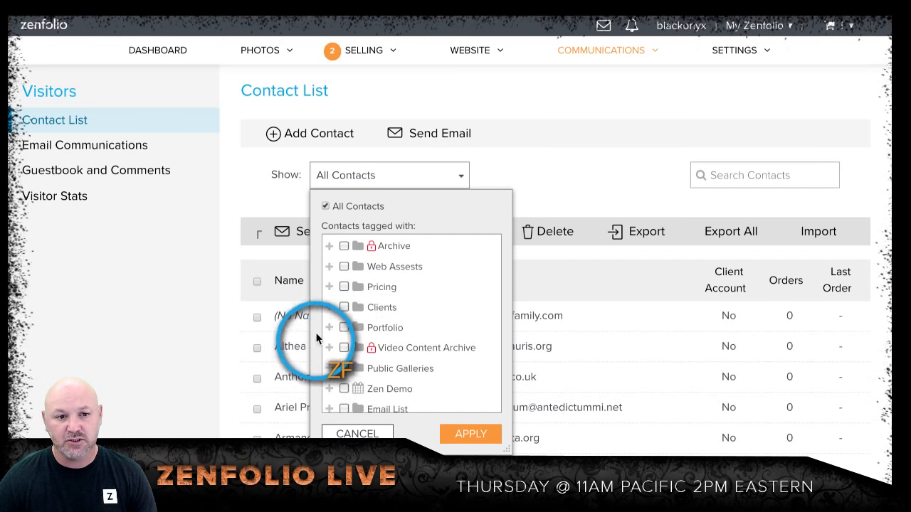
pyautogui.click(330, 267)
pyautogui.scroll(-1, 413, 299)
pyautogui.scroll(-5, 425, 316)
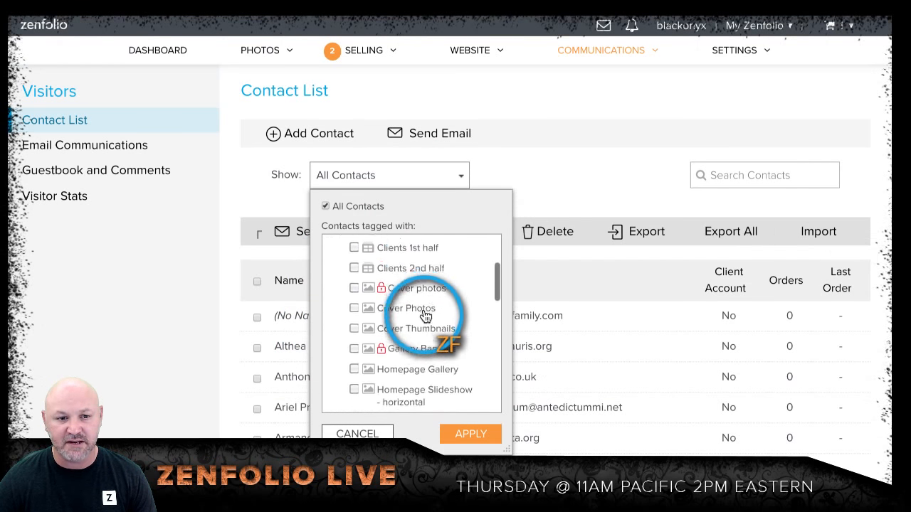
pyautogui.scroll(-8, 425, 315)
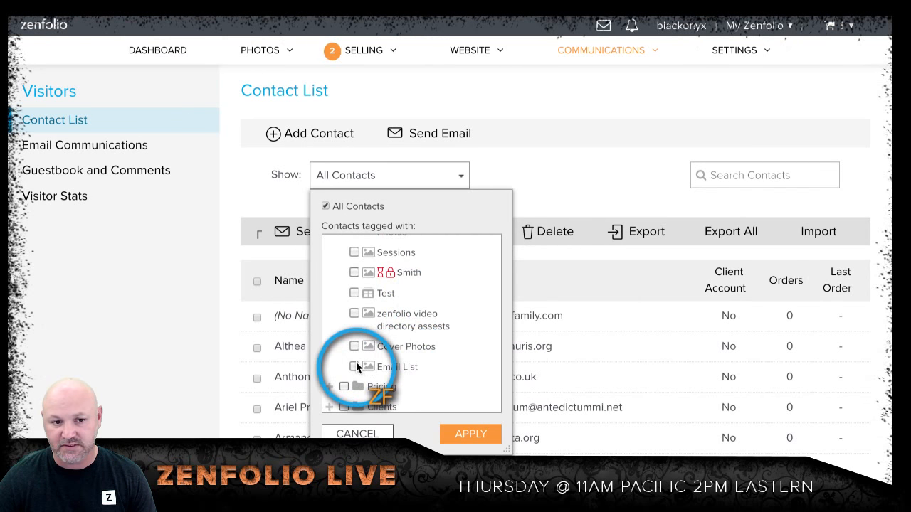
pyautogui.click(355, 365)
pyautogui.click(466, 430)
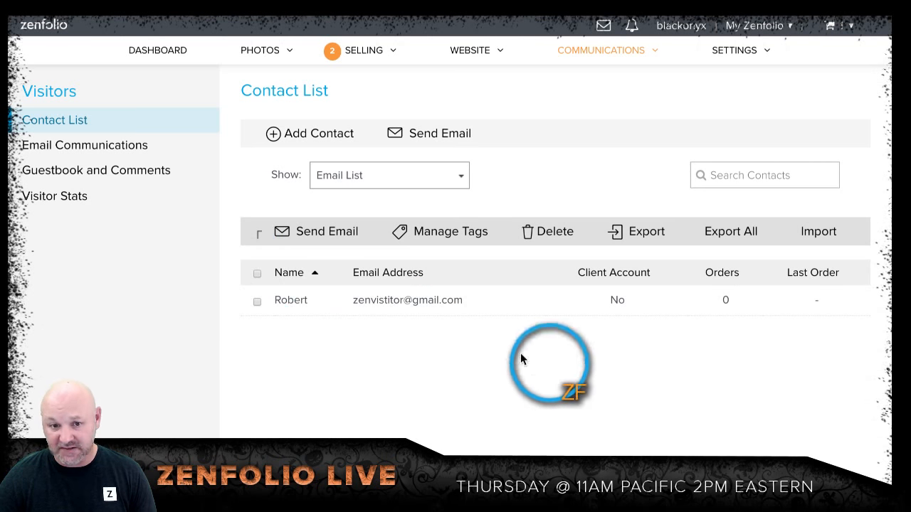
# Step: Select all the filtered contacts, open an email addressed to them, and look over the compose form
pyautogui.click(257, 273)
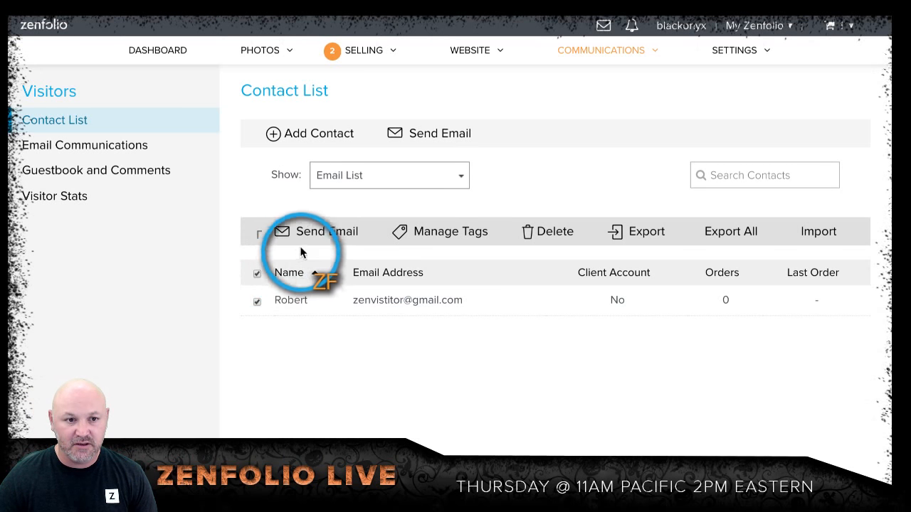
pyautogui.click(313, 237)
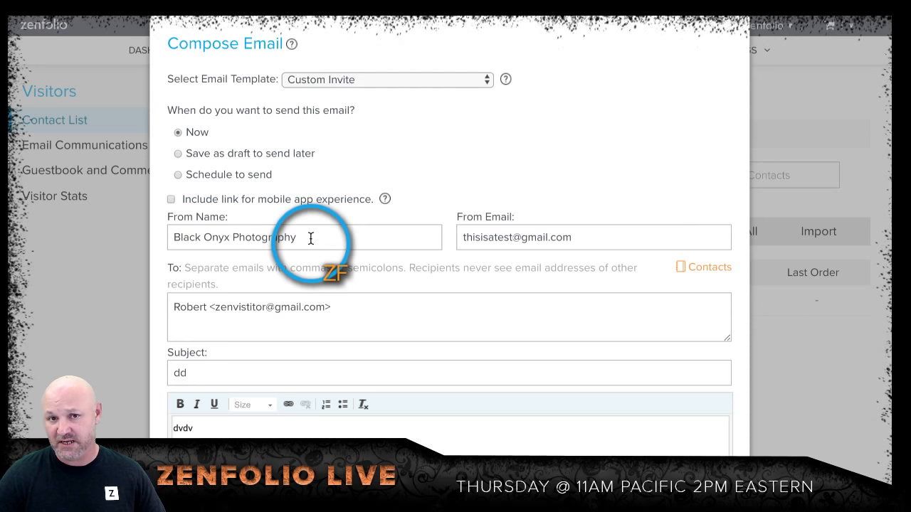
pyautogui.scroll(-3, 701, 274)
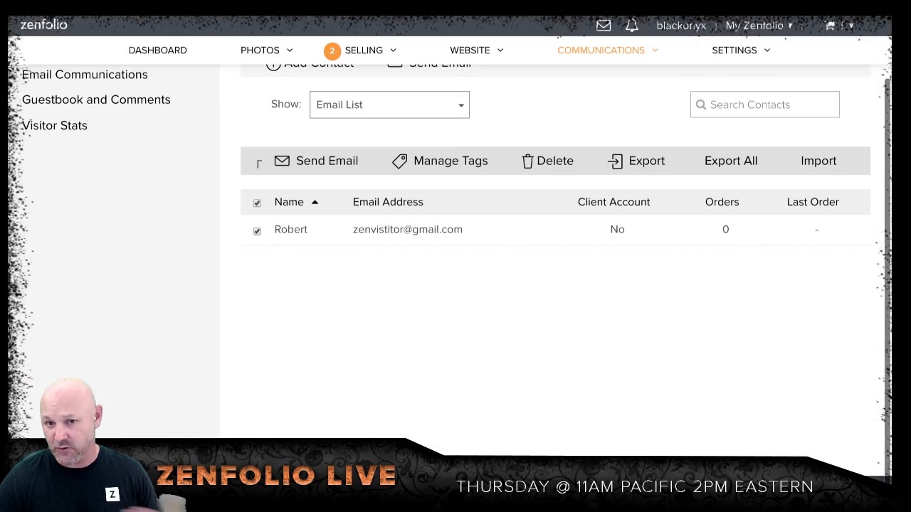
# Step: Return to the dashboard and read through the viewers' live chat messages
pyautogui.click(137, 48)
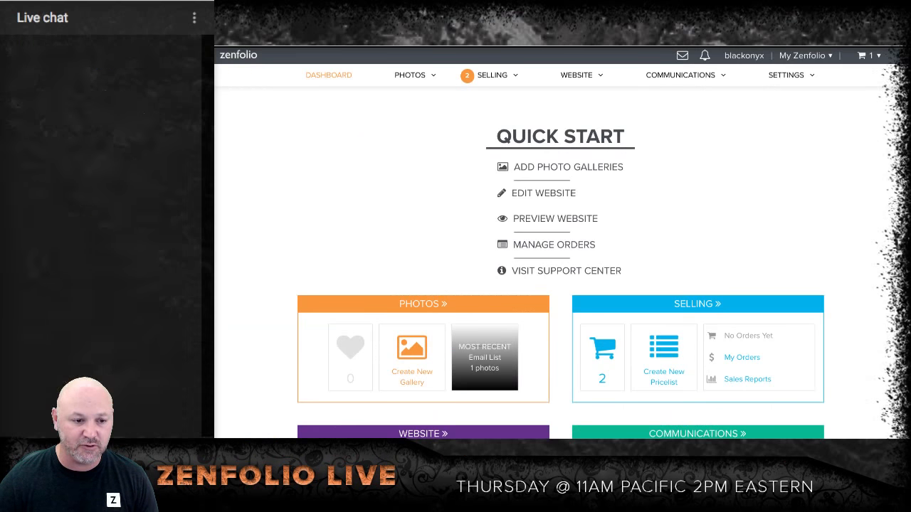
pyautogui.scroll(10, 106, 235)
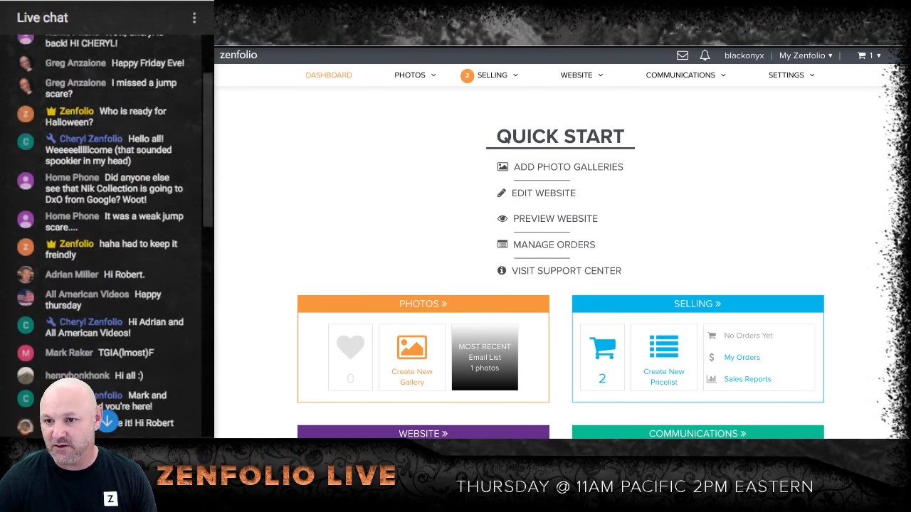
pyautogui.scroll(-3, 106, 235)
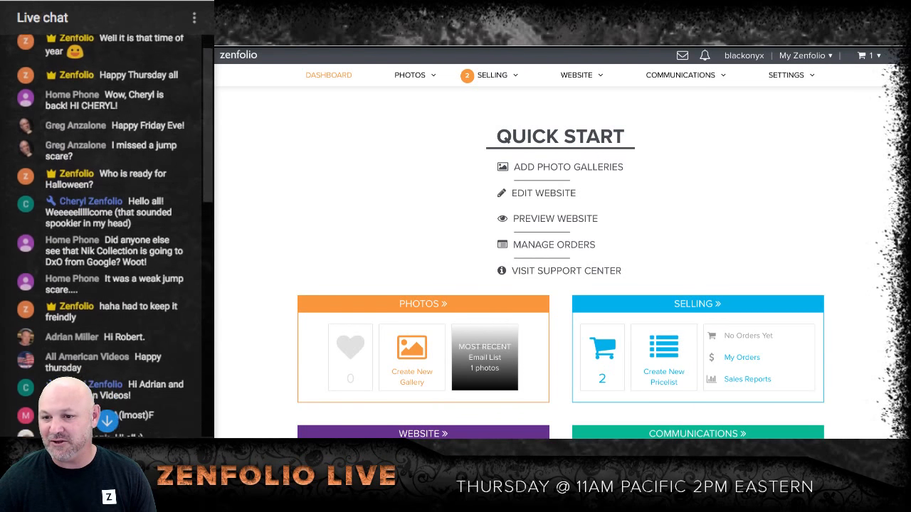
pyautogui.scroll(-1, 106, 234)
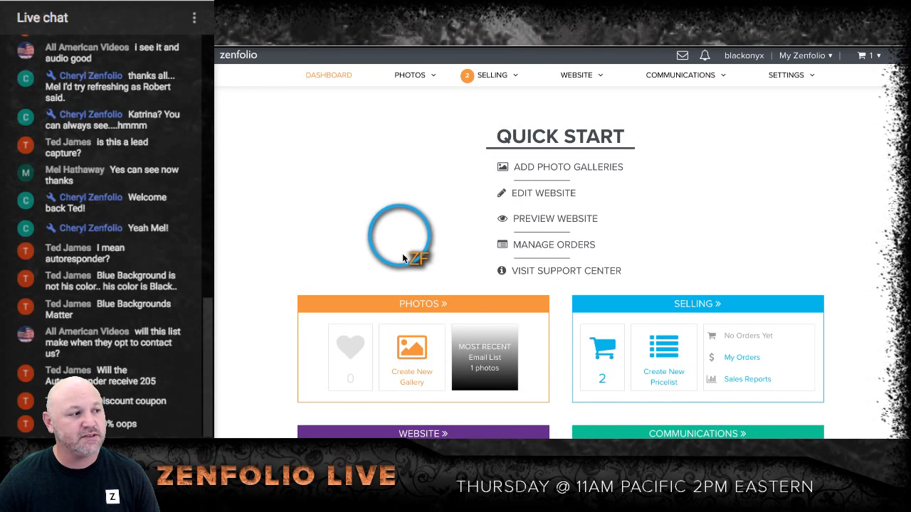
# Step: Open the photo organizer and collapse the Web Assests and Portfolio groups
pyautogui.click(405, 304)
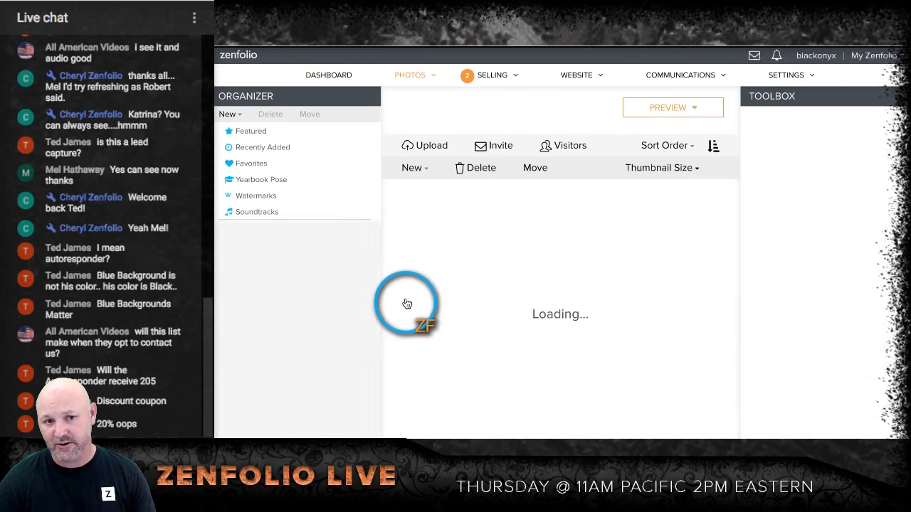
pyautogui.scroll(2, 340, 206)
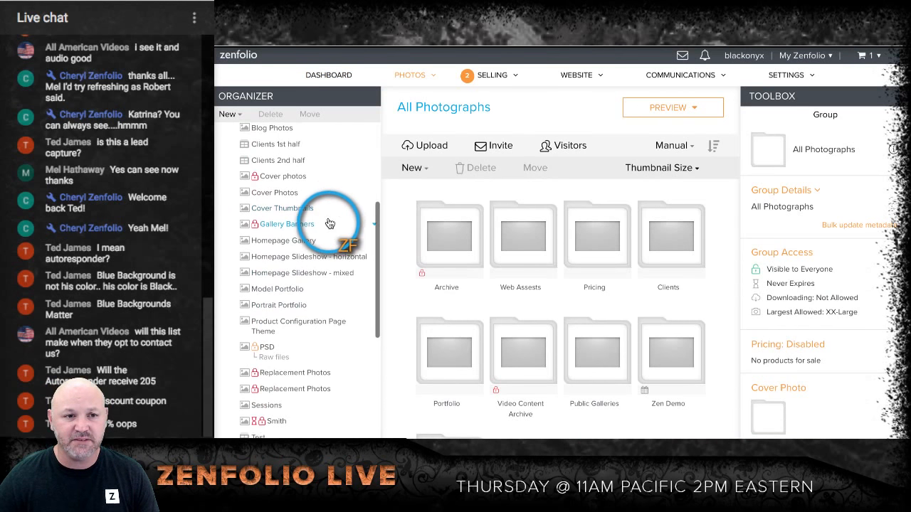
pyautogui.scroll(3, 271, 228)
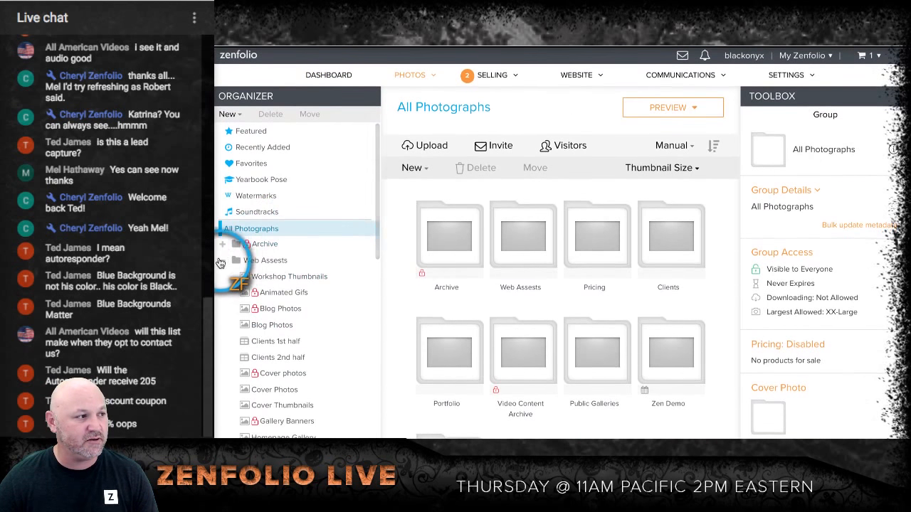
pyautogui.click(222, 264)
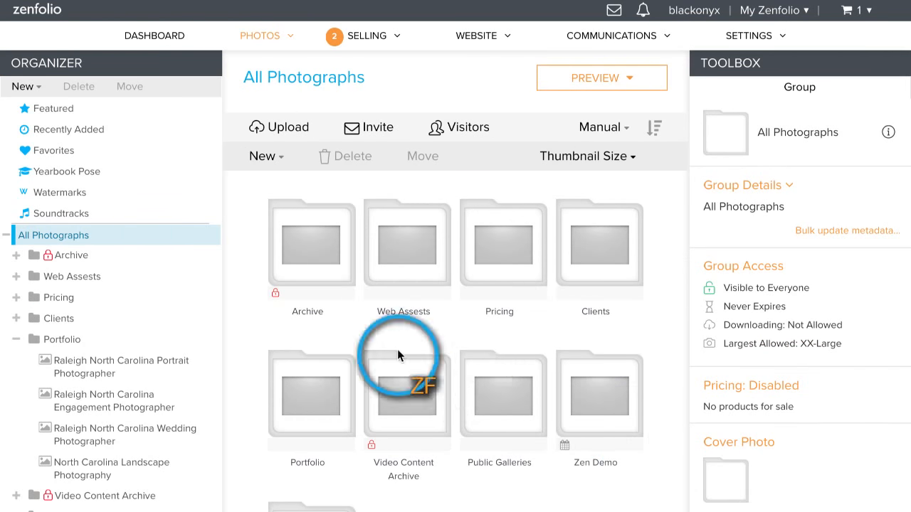
pyautogui.scroll(-1, 132, 305)
pyautogui.scroll(-2, 132, 299)
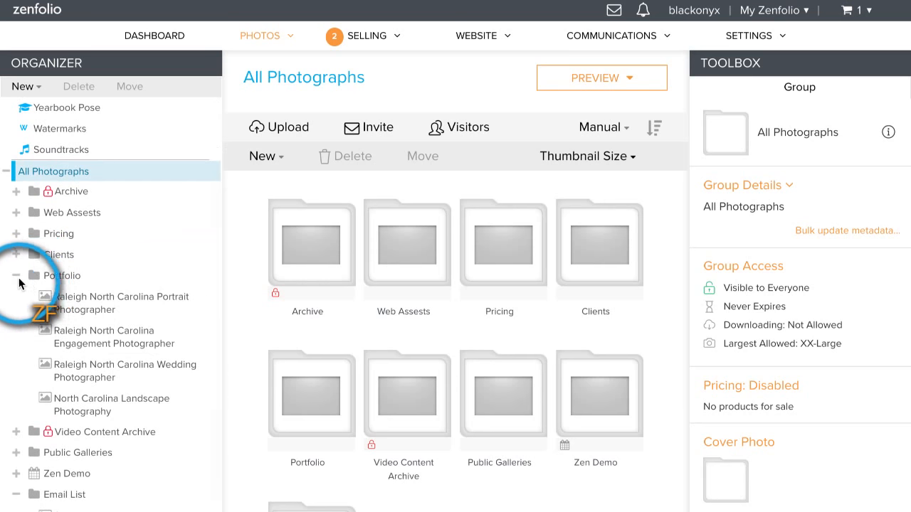
pyautogui.click(15, 284)
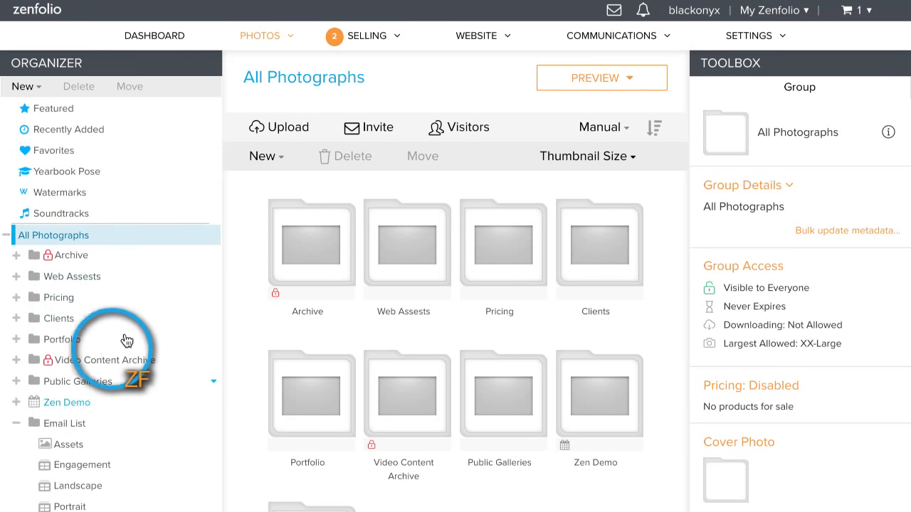
# Step: Open the Email List group and its Assets gallery
pyautogui.scroll(-3, 132, 338)
pyautogui.click(82, 284)
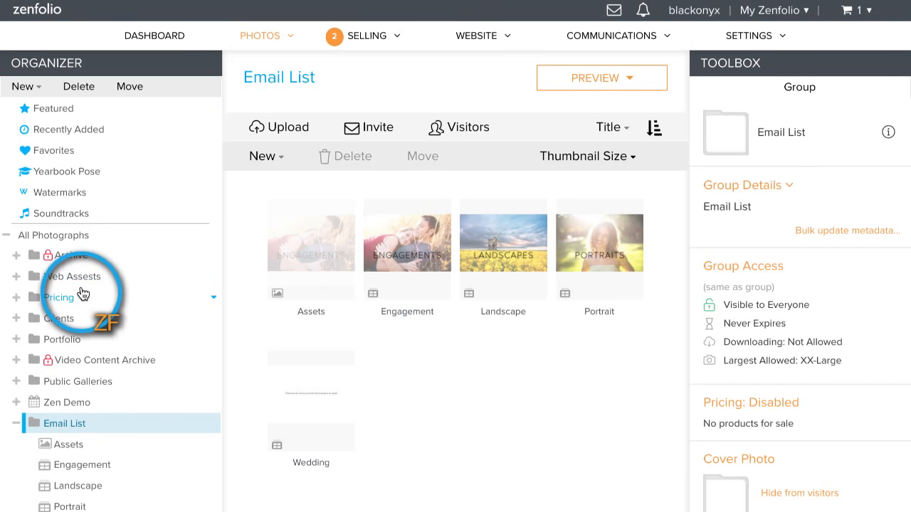
pyautogui.scroll(-1, 114, 323)
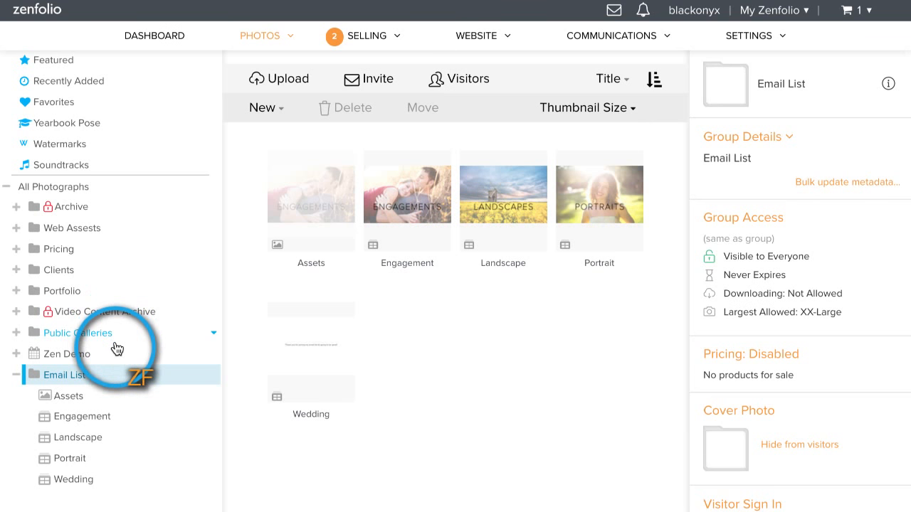
pyautogui.click(82, 402)
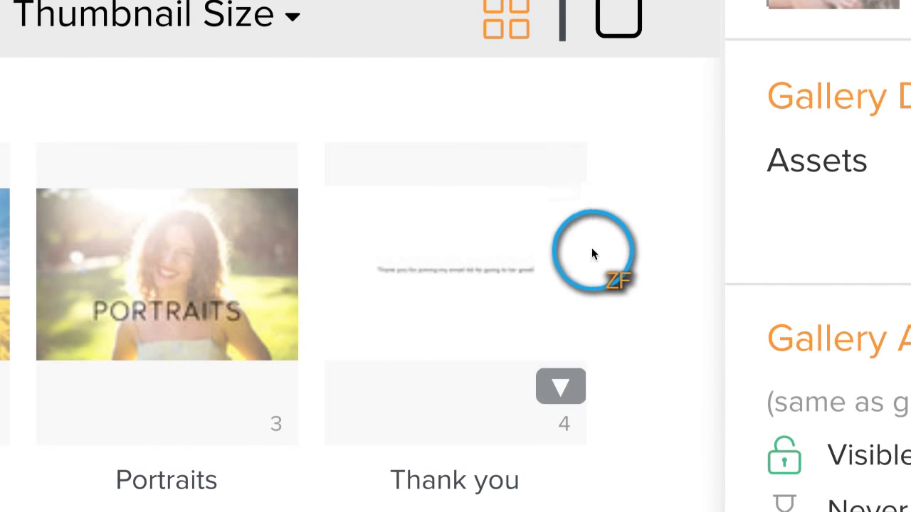
# Step: View the Thank you image from the Assets gallery at full size and return to the thumbnails
pyautogui.click(588, 232)
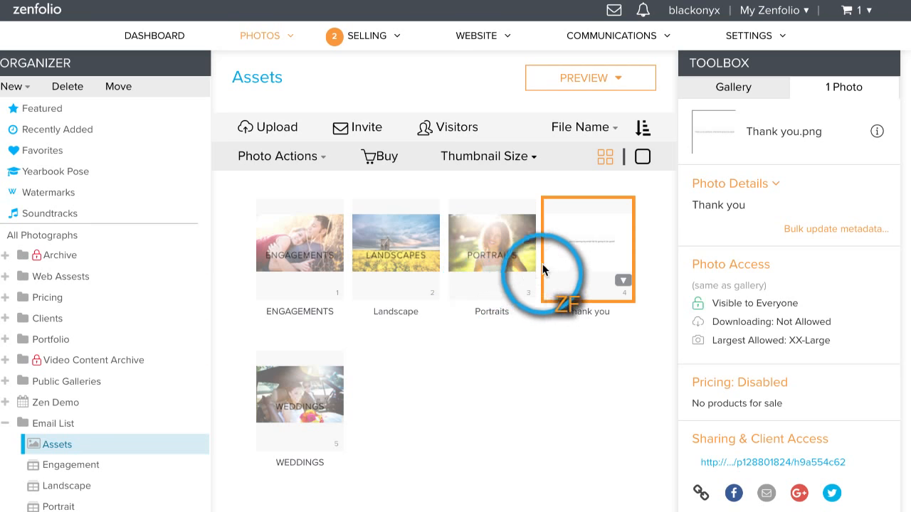
pyautogui.doubleClick(556, 253)
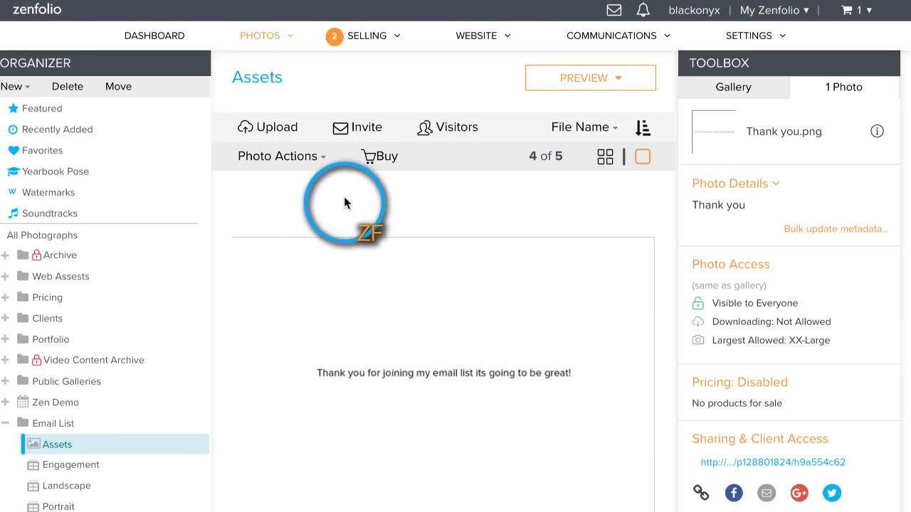
pyautogui.click(606, 158)
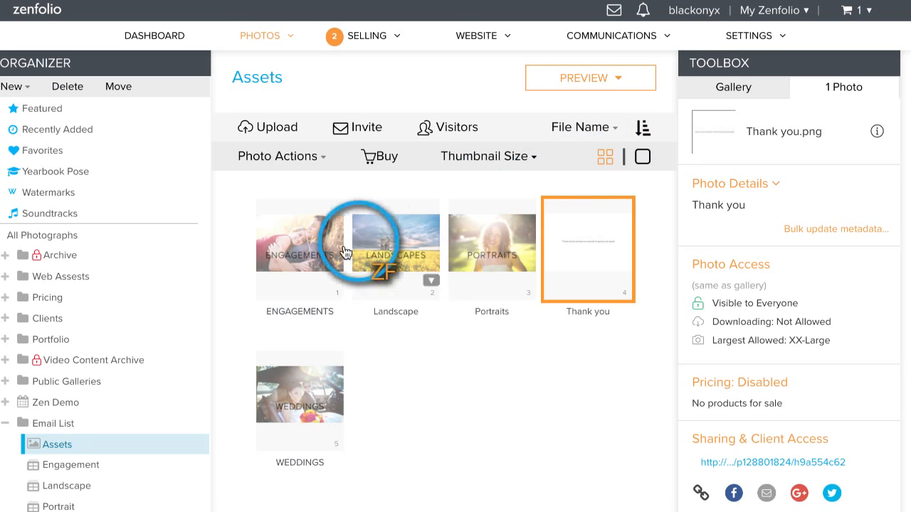
# Step: Examine the Engagement, Landscape, Portrait and Wedding collections in the Email List group one after another
pyautogui.scroll(-4, 156, 335)
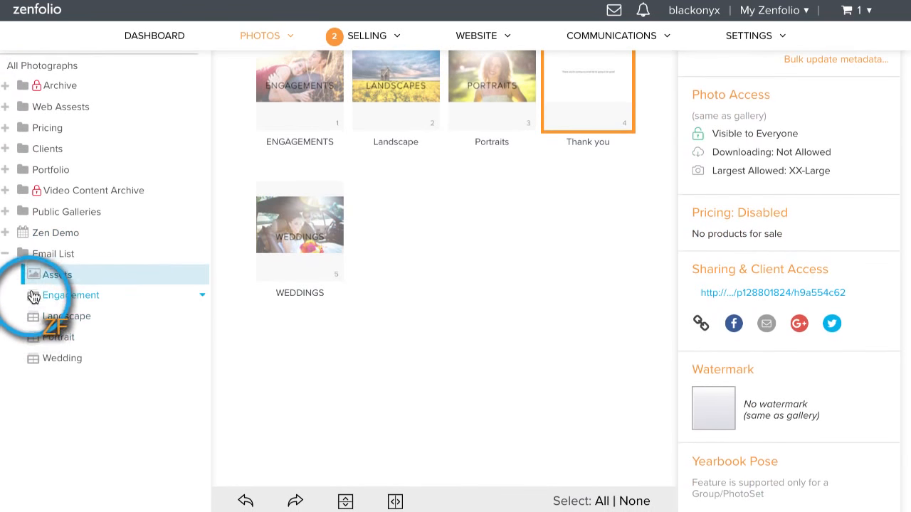
pyautogui.click(75, 295)
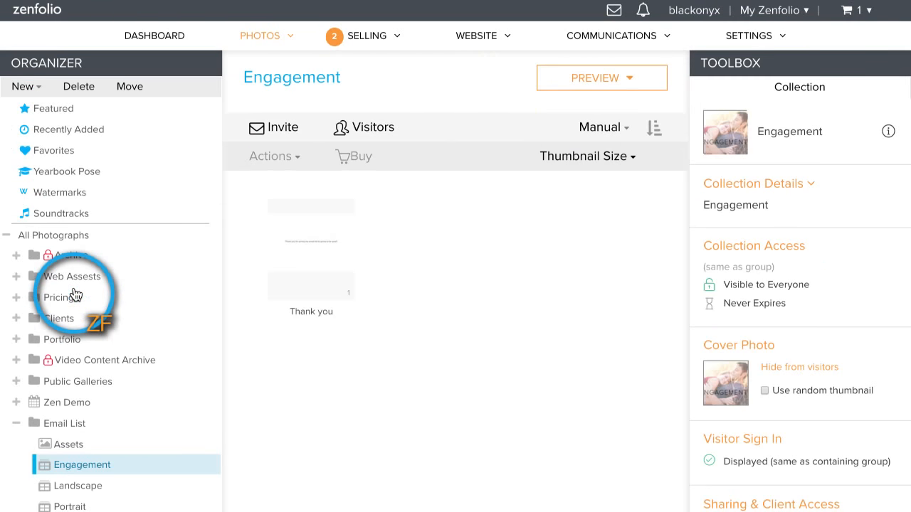
pyautogui.scroll(-2, 130, 352)
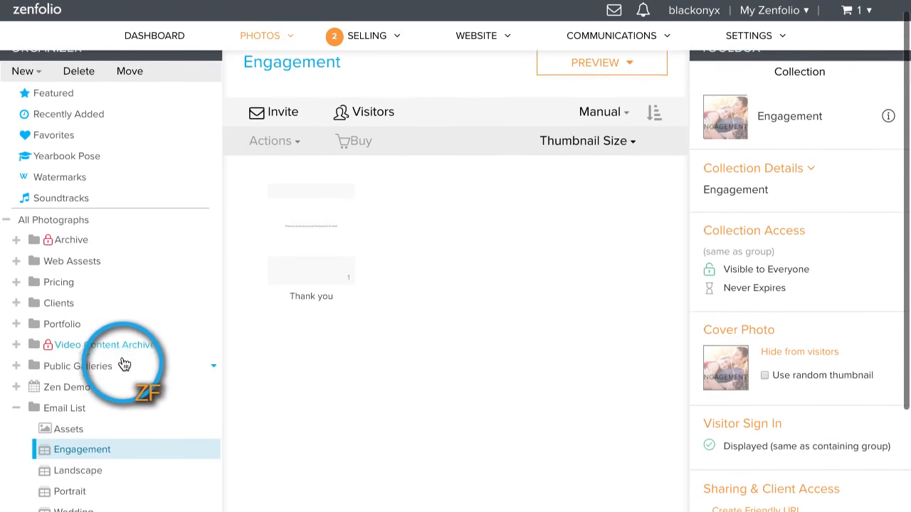
pyautogui.click(114, 408)
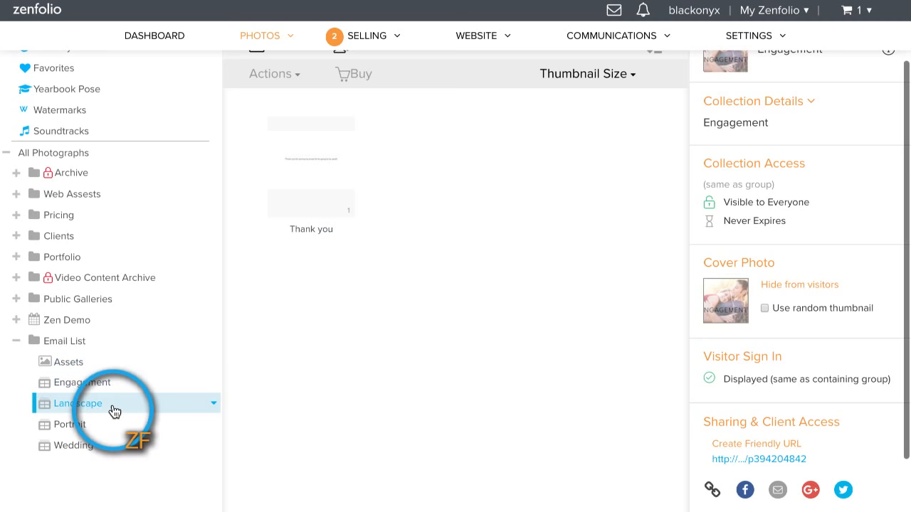
pyautogui.scroll(-3, 118, 380)
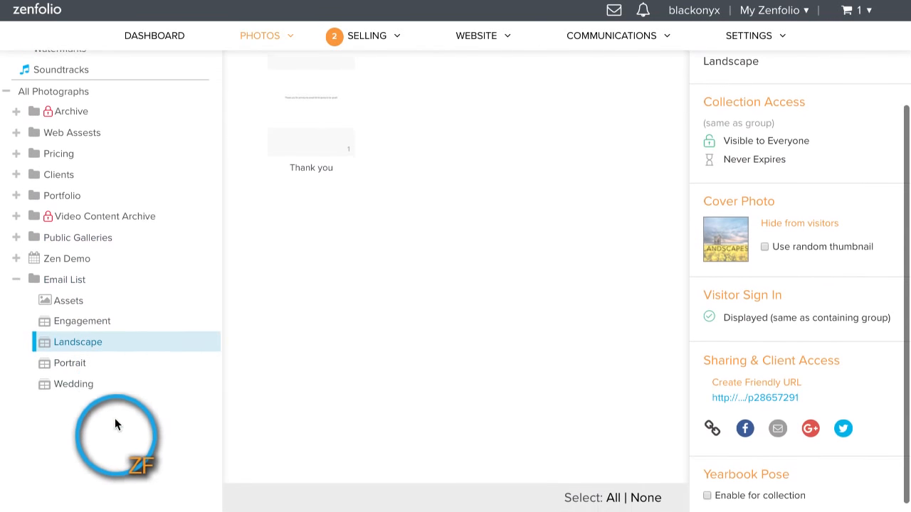
pyautogui.click(104, 369)
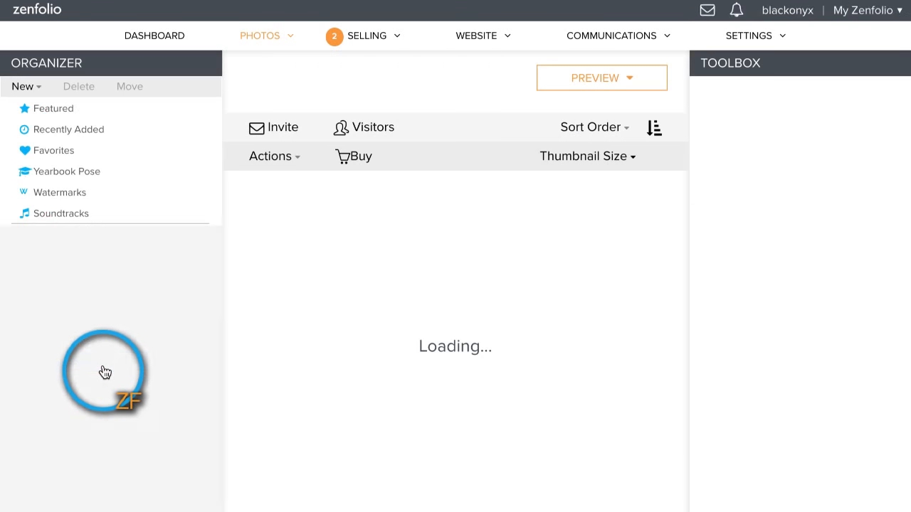
pyautogui.scroll(-3, 107, 370)
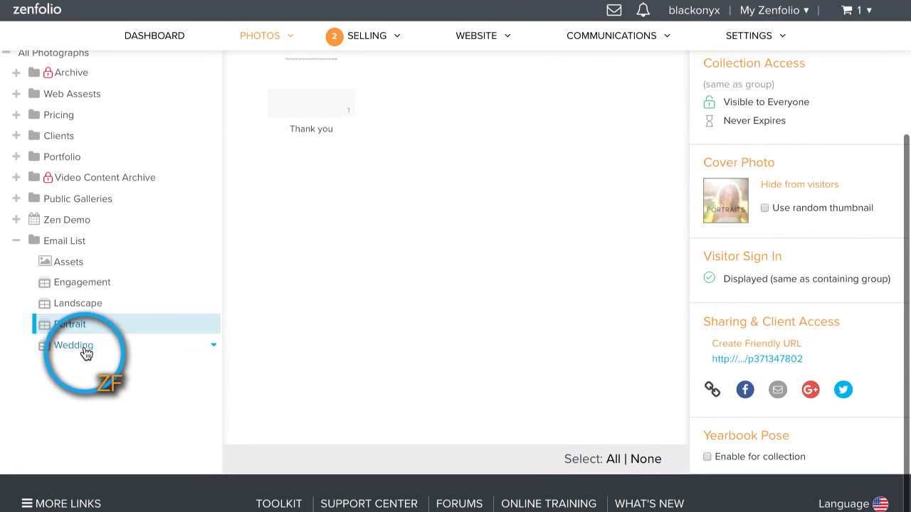
pyautogui.click(86, 354)
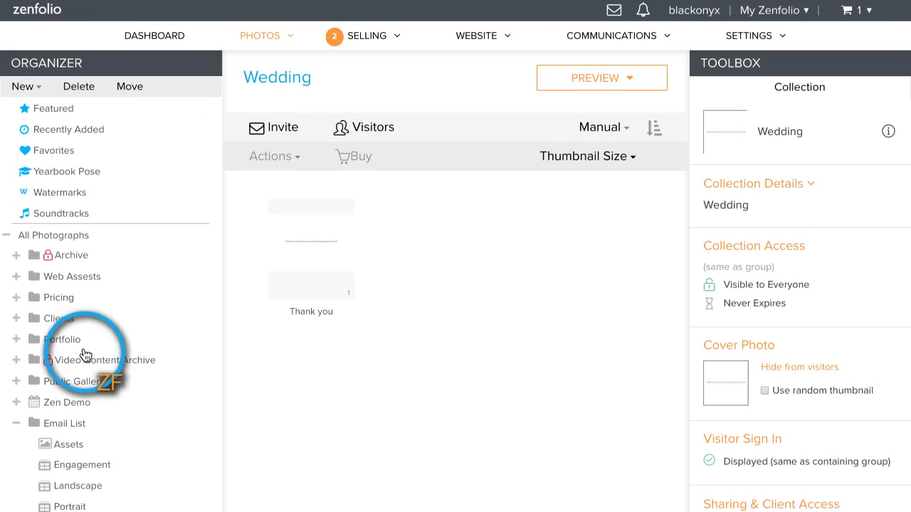
# Step: Open the Assets gallery in the Email List group
pyautogui.scroll(-2, 86, 354)
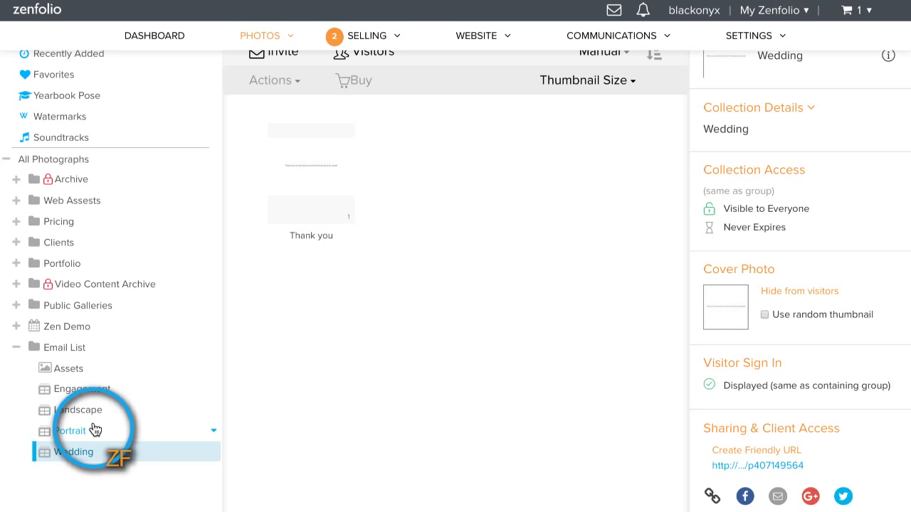
pyautogui.click(104, 375)
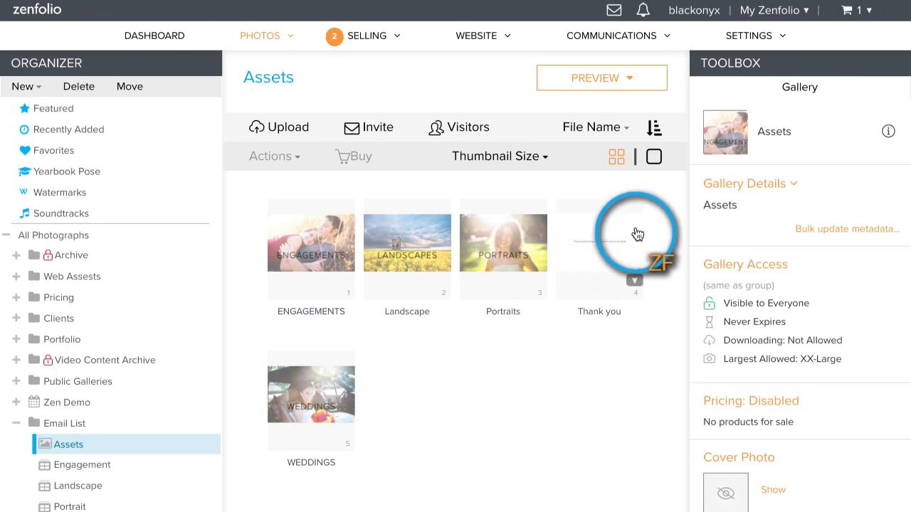
# Step: Try to add the Thank you image to the Engagement collection in the Email List group
pyautogui.click(634, 284)
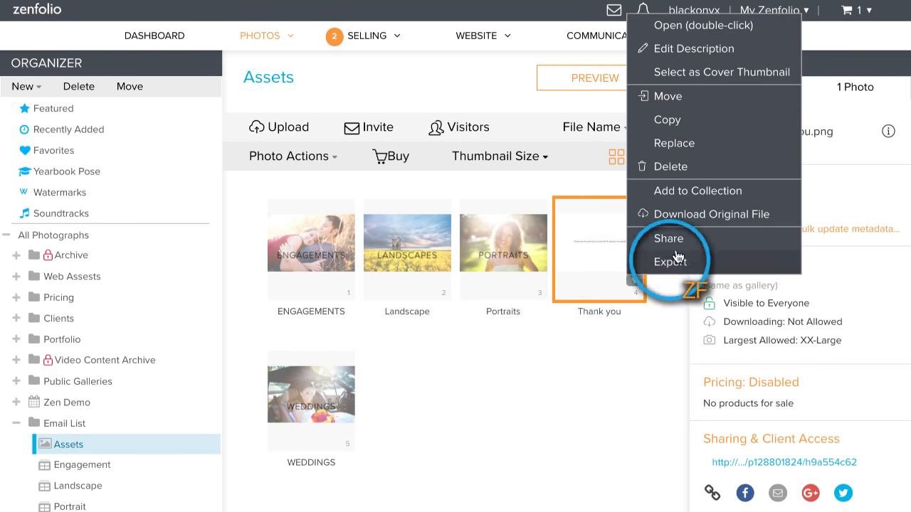
pyautogui.click(701, 191)
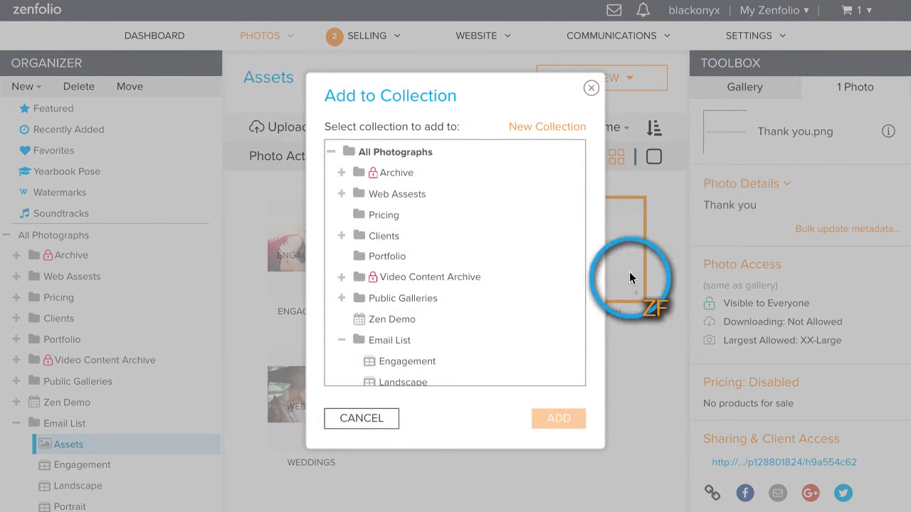
pyautogui.click(445, 364)
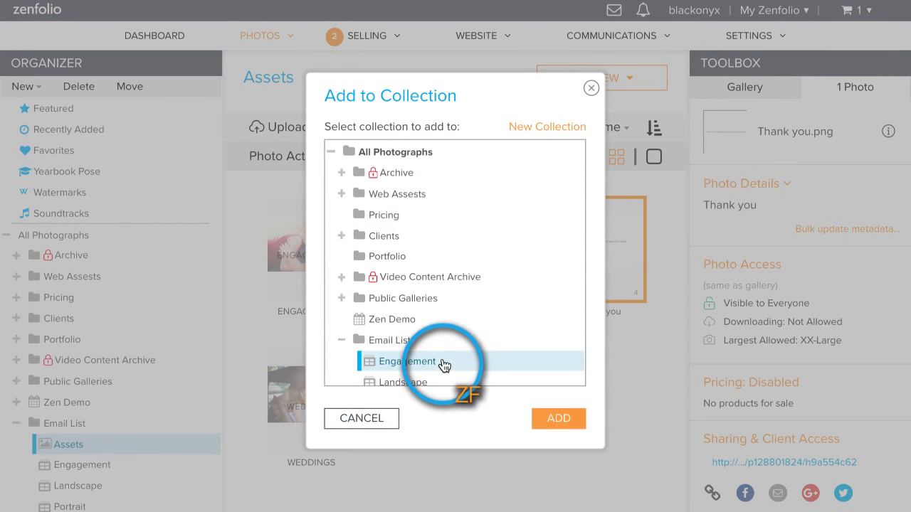
pyautogui.click(569, 421)
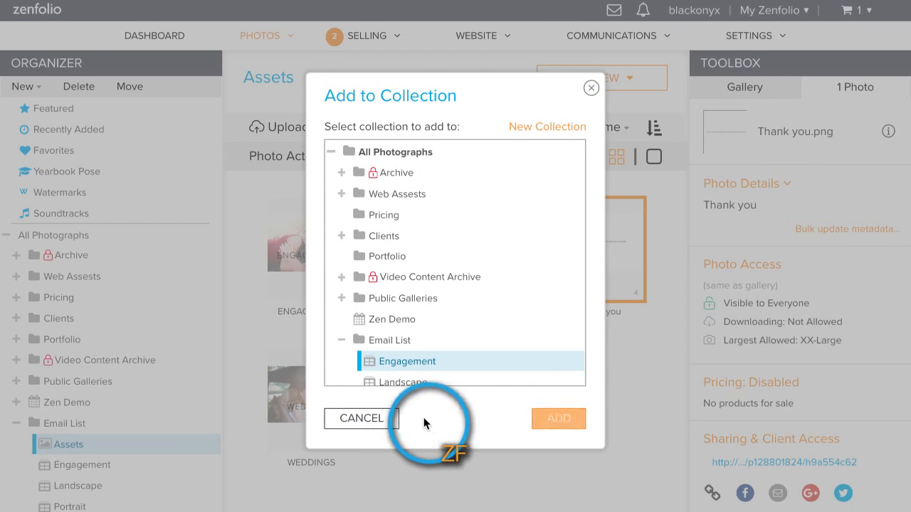
pyautogui.click(367, 420)
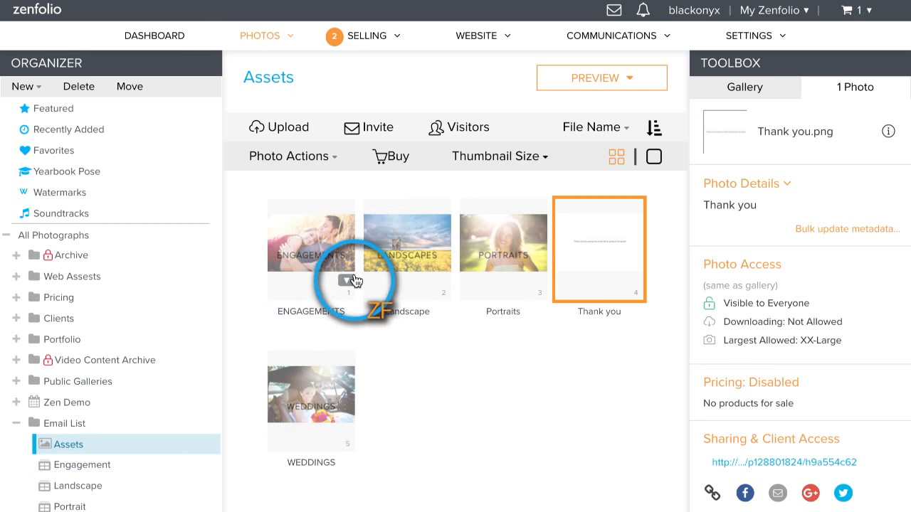
# Step: Try to select the ENGAGEMENTS image as a cover thumbnail and reload the Assets gallery page
pyautogui.click(347, 281)
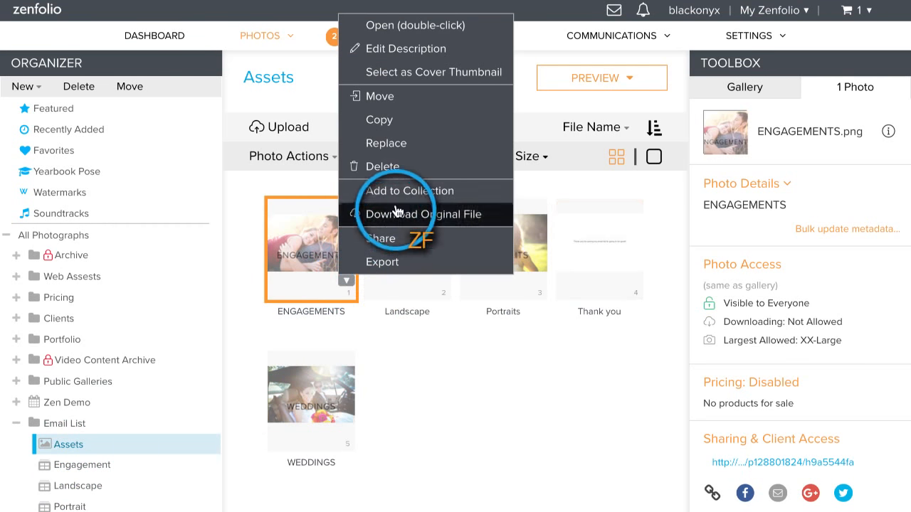
pyautogui.click(401, 80)
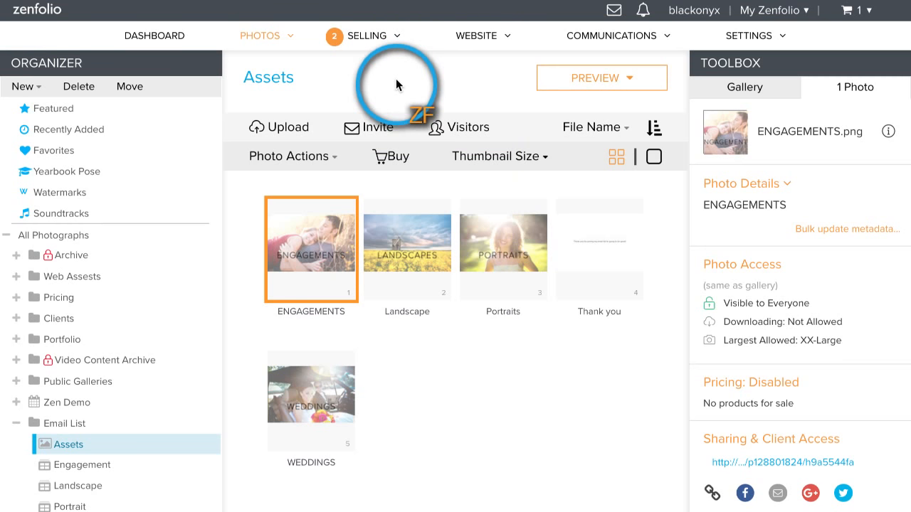
pyautogui.moveTo(335, 260)
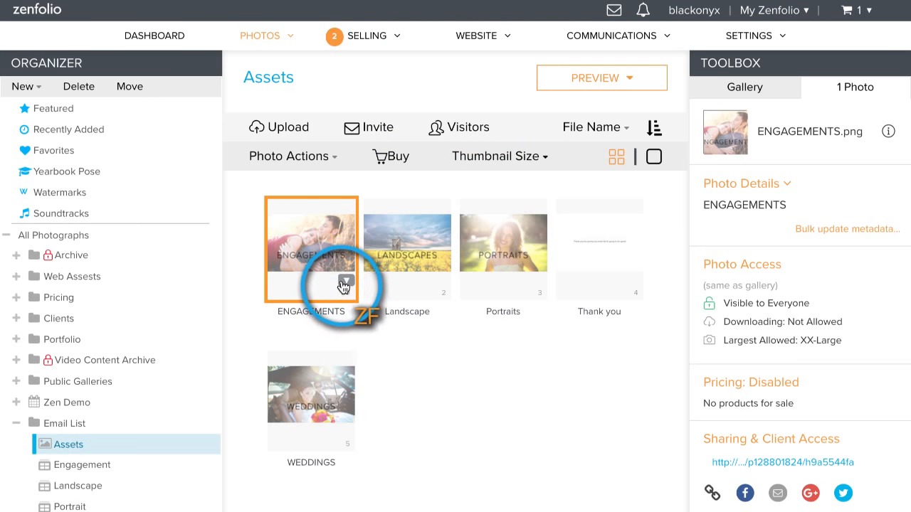
pyautogui.click(345, 279)
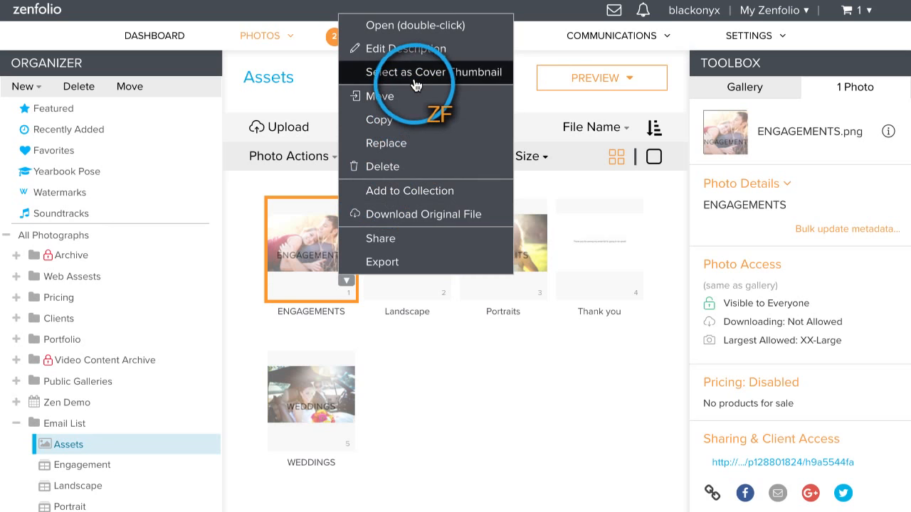
pyautogui.click(416, 82)
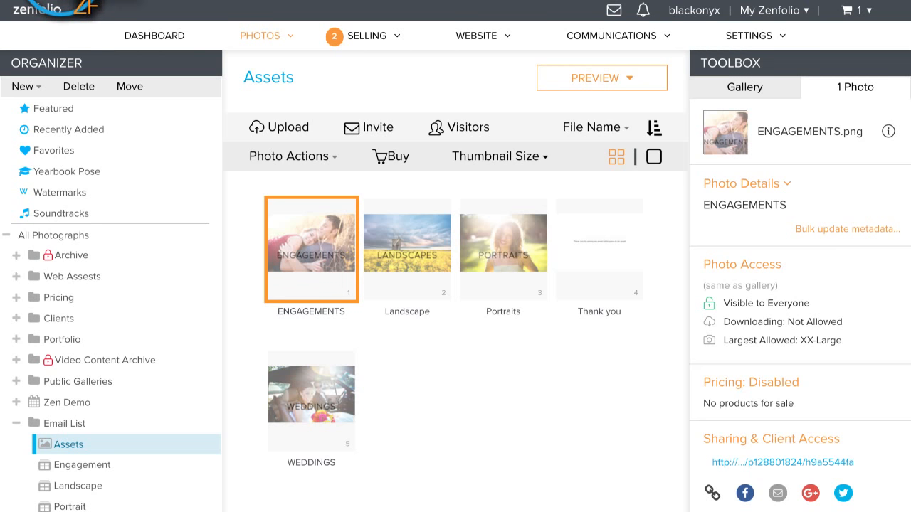
pyautogui.press('super+r')
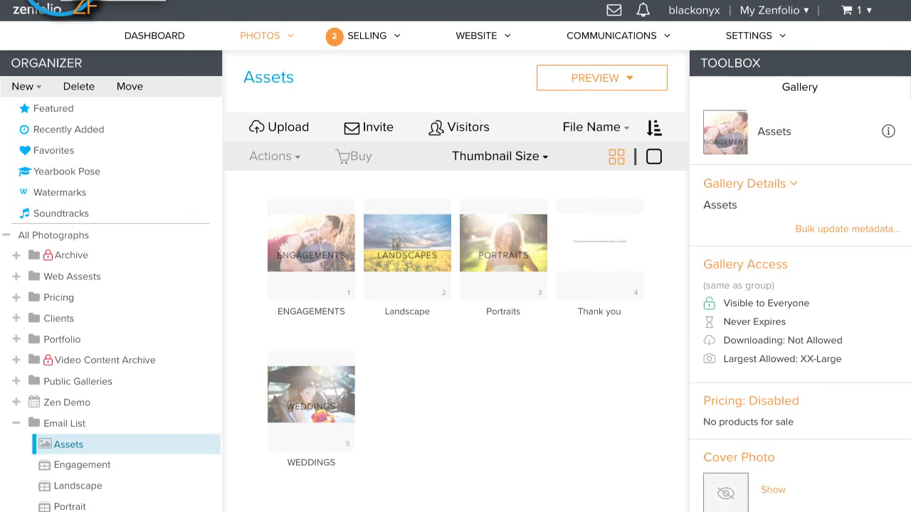
# Step: Assign the ENGAGEMENTS image from the Assets gallery as the cover thumbnail of the Engagement collection
pyautogui.click(284, 219)
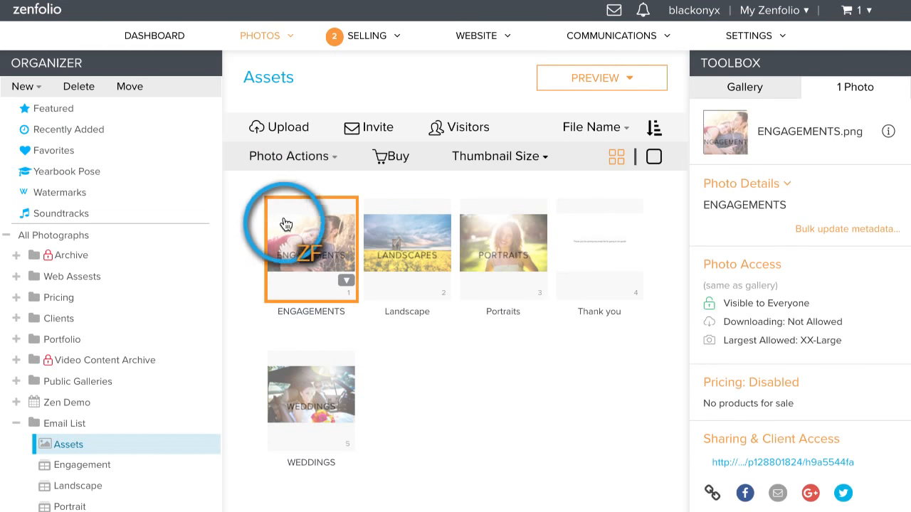
pyautogui.click(288, 158)
pyautogui.click(327, 229)
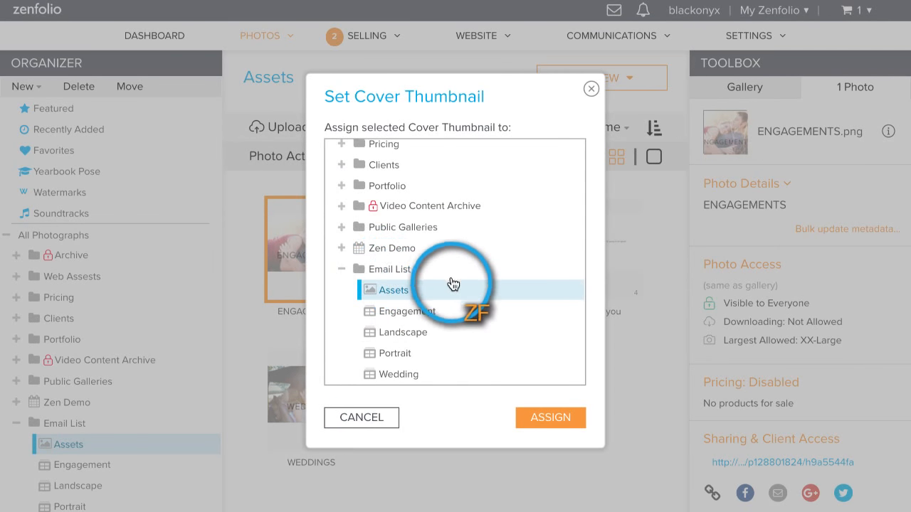
pyautogui.click(434, 318)
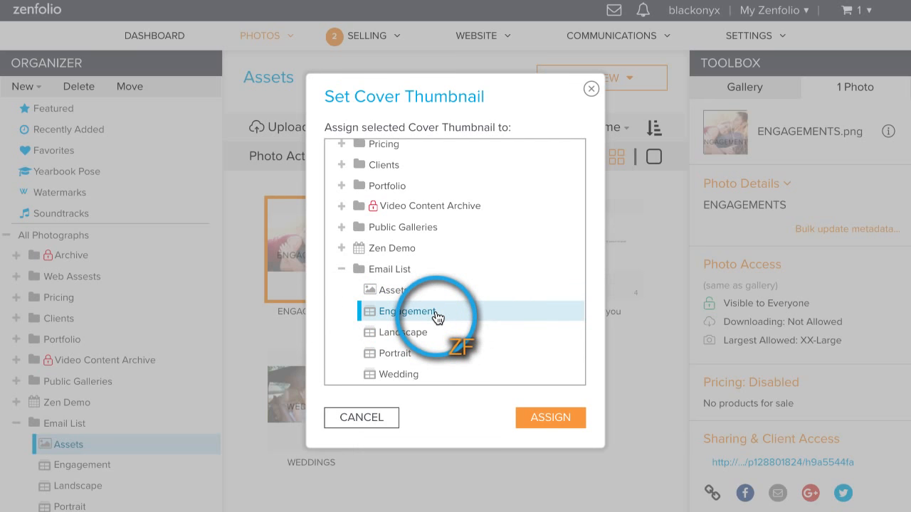
pyautogui.click(537, 417)
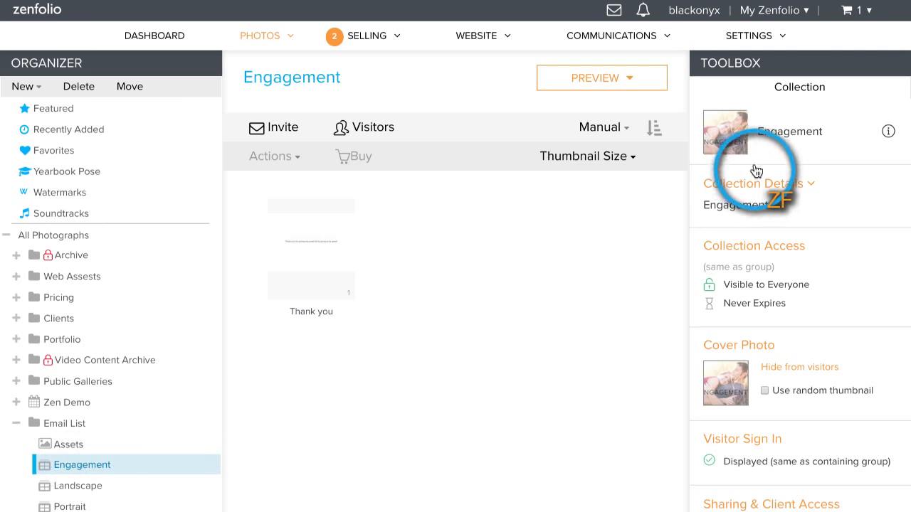
# Step: Examine the cover photos of the Landscape, Portrait and Wedding collections one after another
pyautogui.click(102, 491)
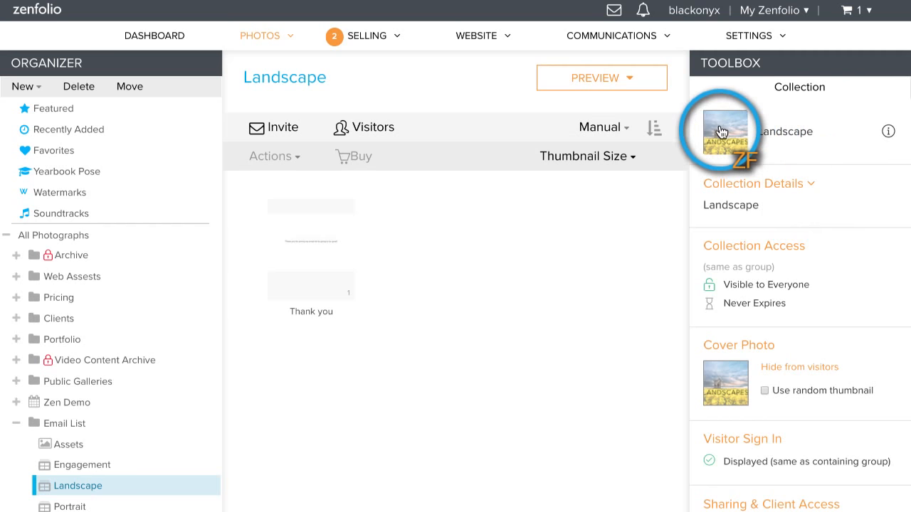
pyautogui.scroll(-1, 138, 397)
pyautogui.scroll(-3, 138, 397)
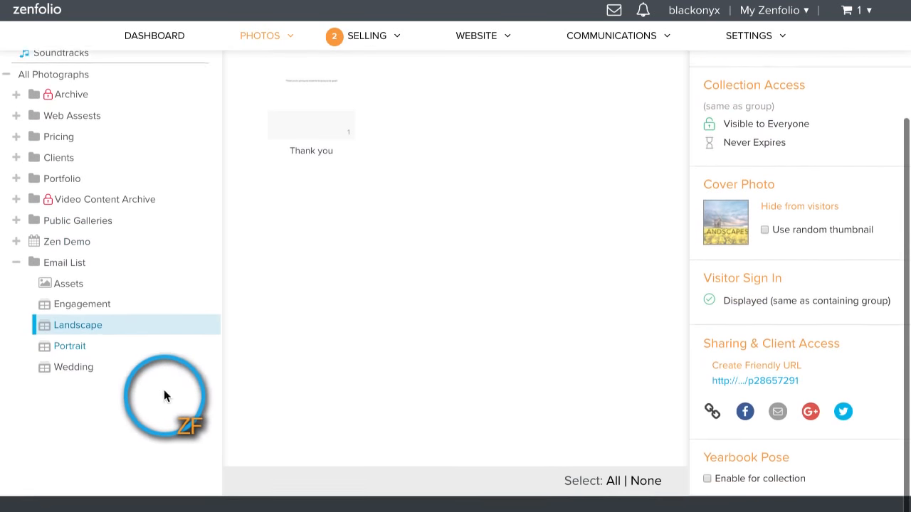
pyautogui.click(89, 333)
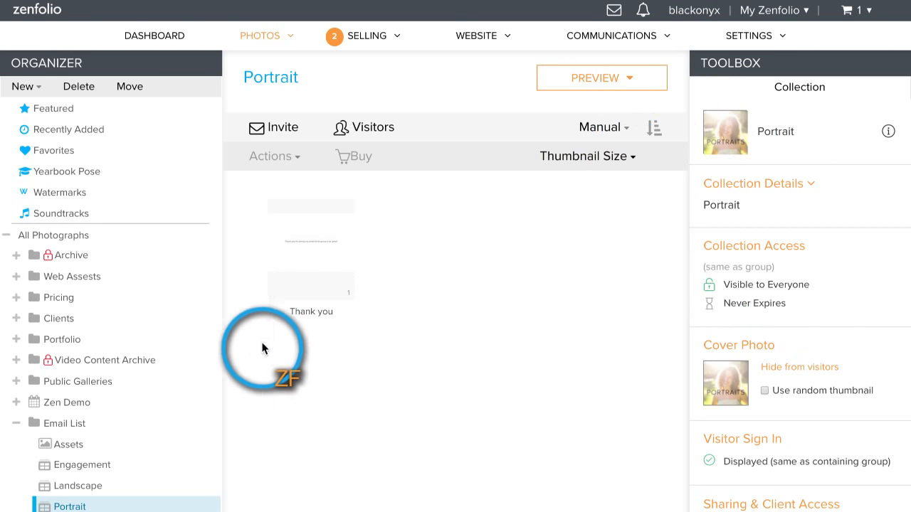
pyautogui.scroll(-1, 163, 391)
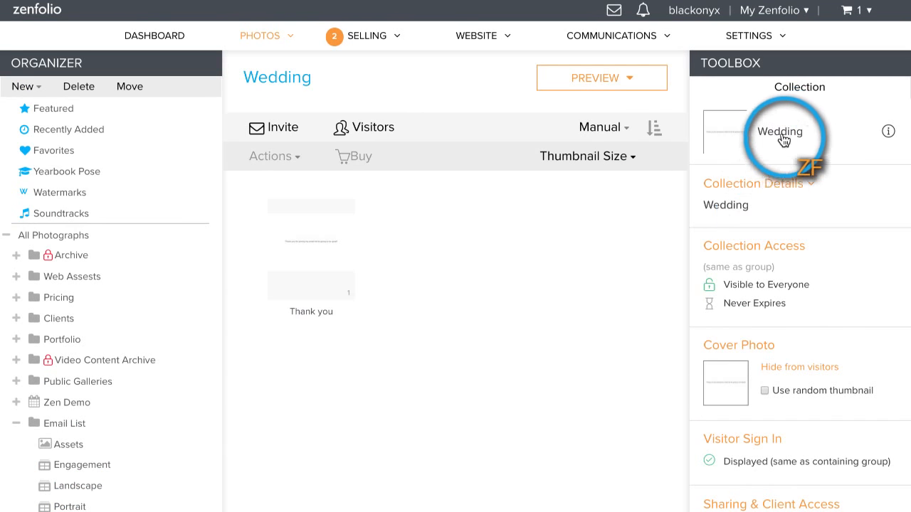
# Step: Assign the WEDDINGS image from the Assets gallery as the cover thumbnail of the Wedding collection
pyautogui.click(71, 443)
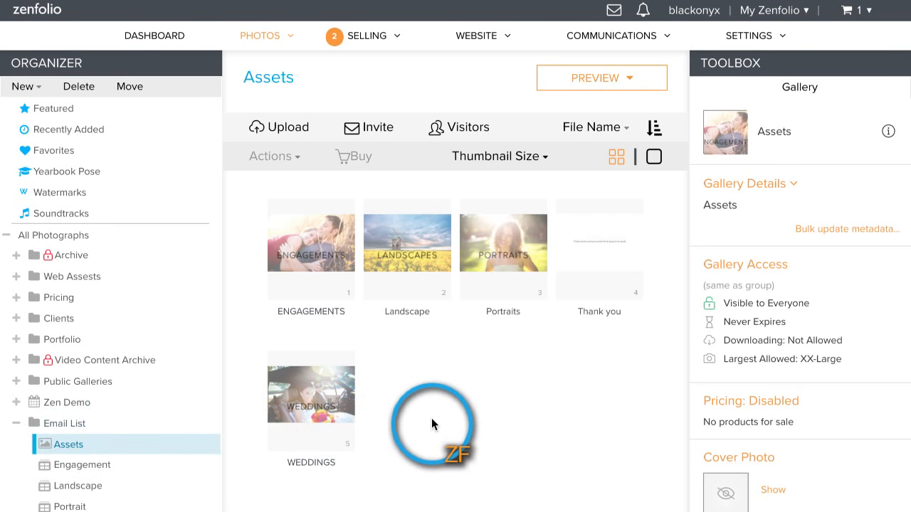
pyautogui.click(344, 429)
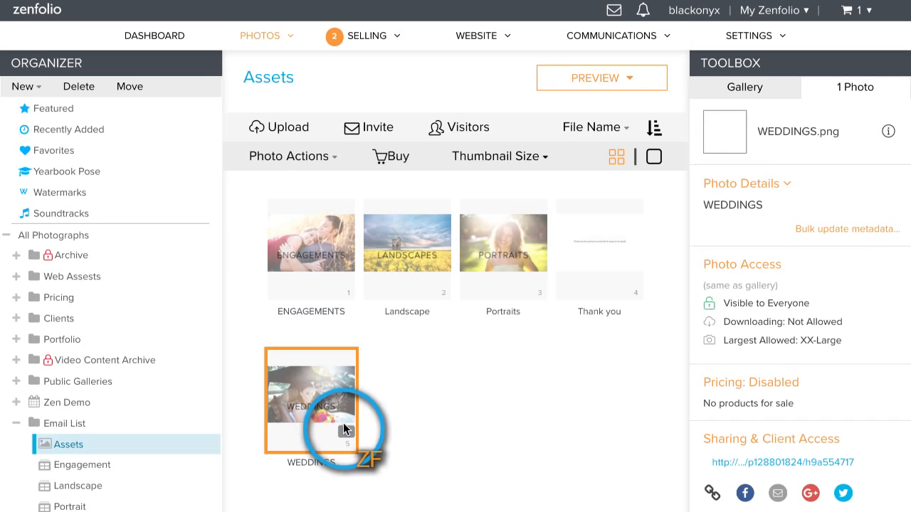
pyautogui.click(346, 434)
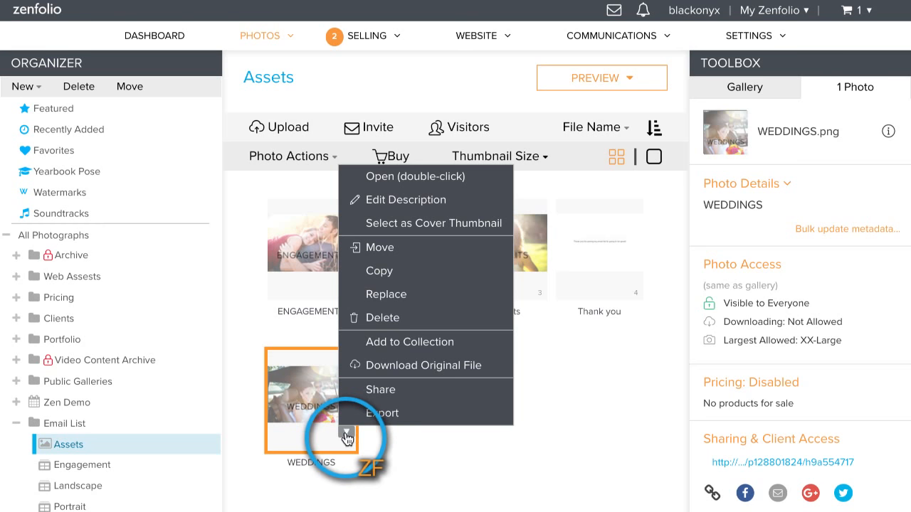
pyautogui.click(420, 225)
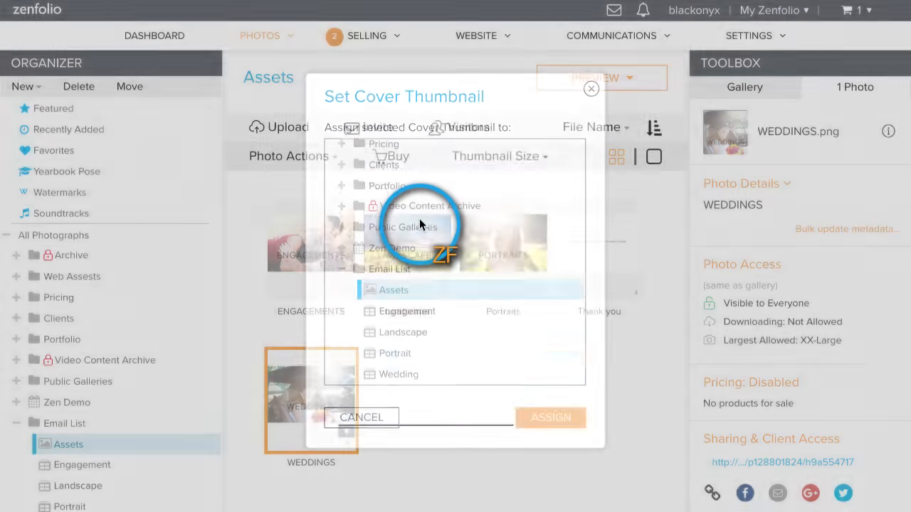
pyautogui.click(436, 378)
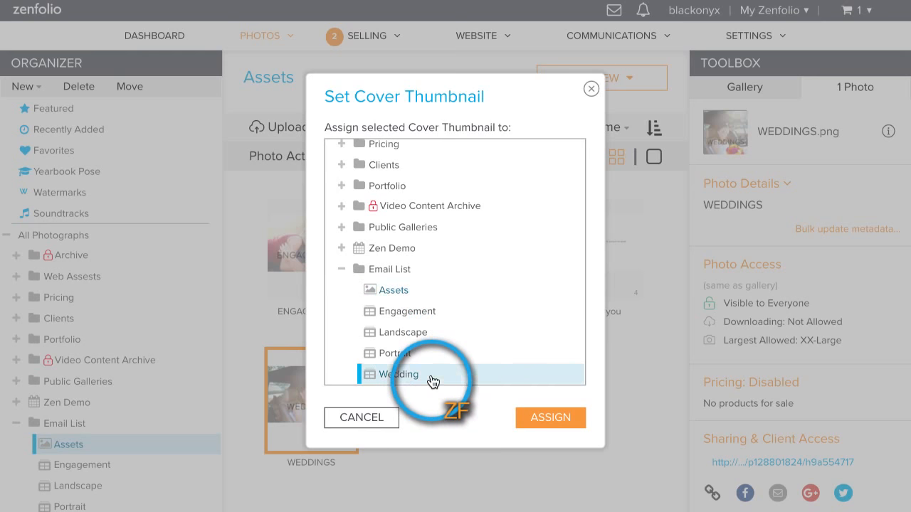
pyautogui.click(560, 417)
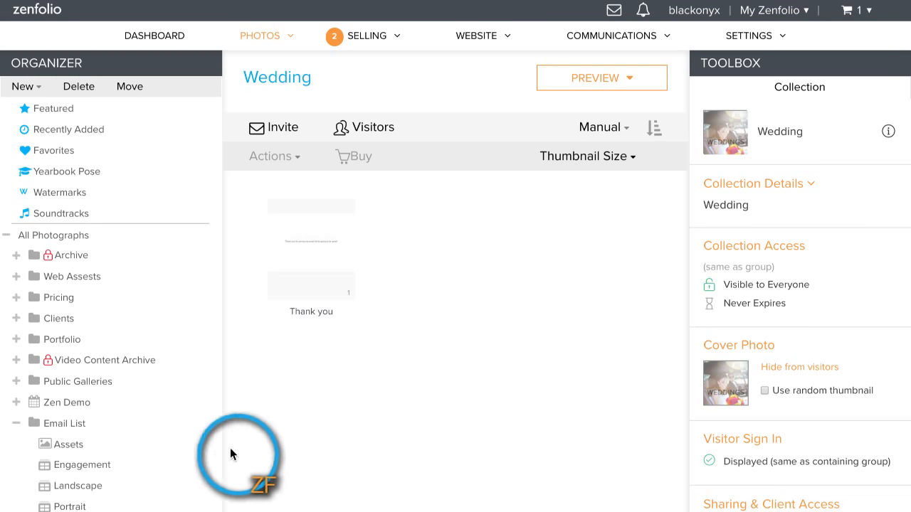
# Step: Show the cover photo of the Assets gallery and hide it from visitors again
pyautogui.click(105, 446)
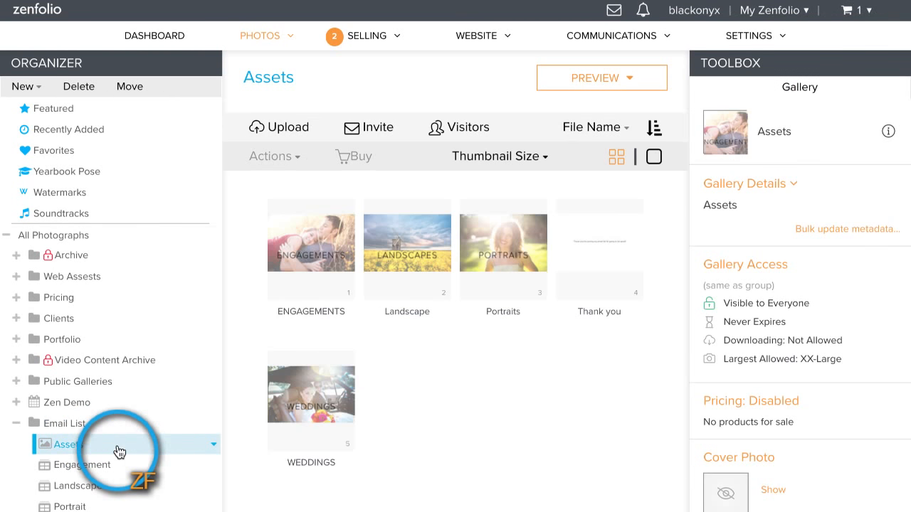
pyautogui.scroll(-1, 112, 427)
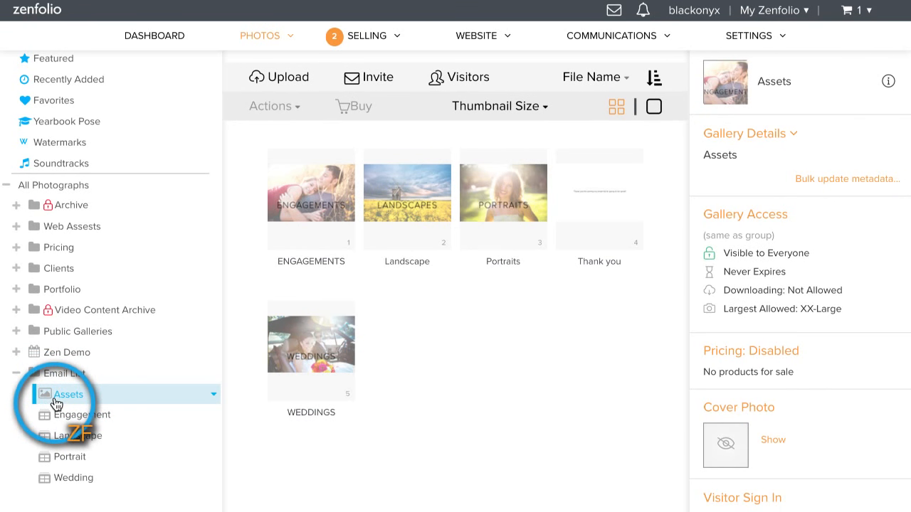
pyautogui.click(775, 440)
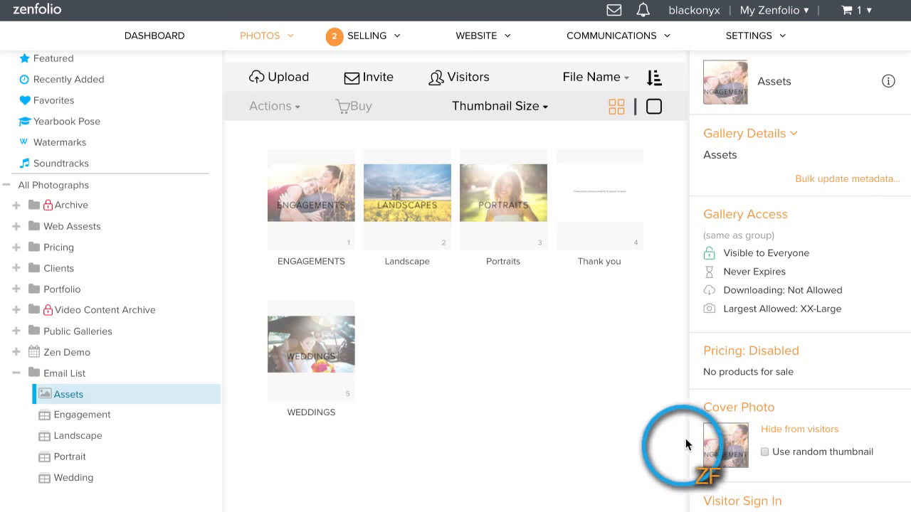
pyautogui.click(795, 429)
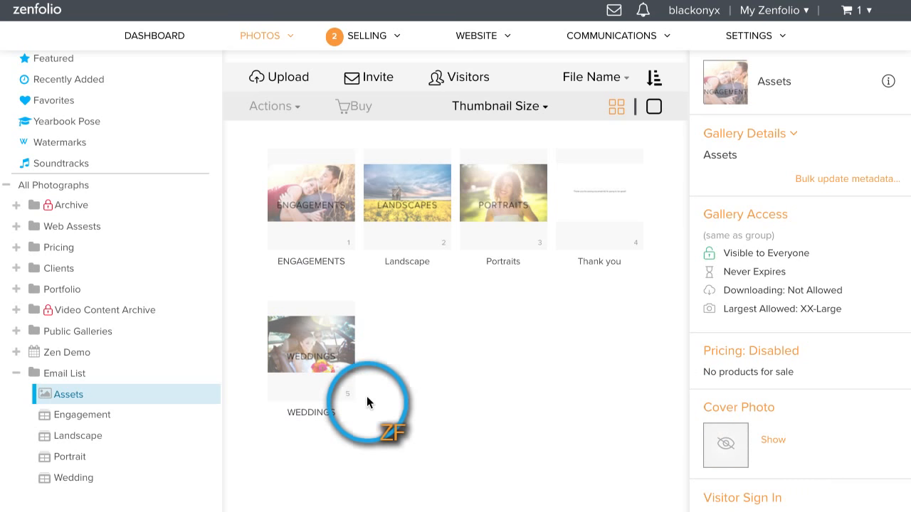
# Step: Open the Email List group, review its sharing settings and covers, and select the Engagement collection
pyautogui.click(76, 377)
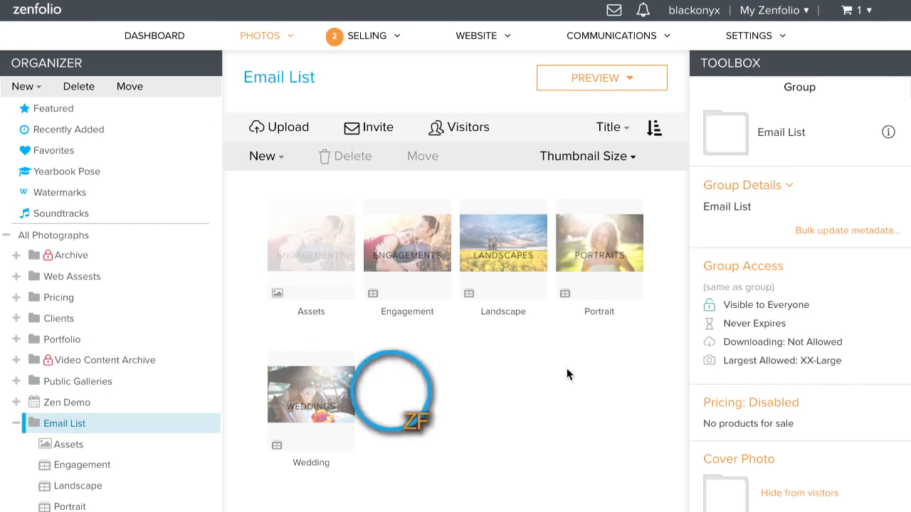
pyautogui.scroll(-5, 862, 322)
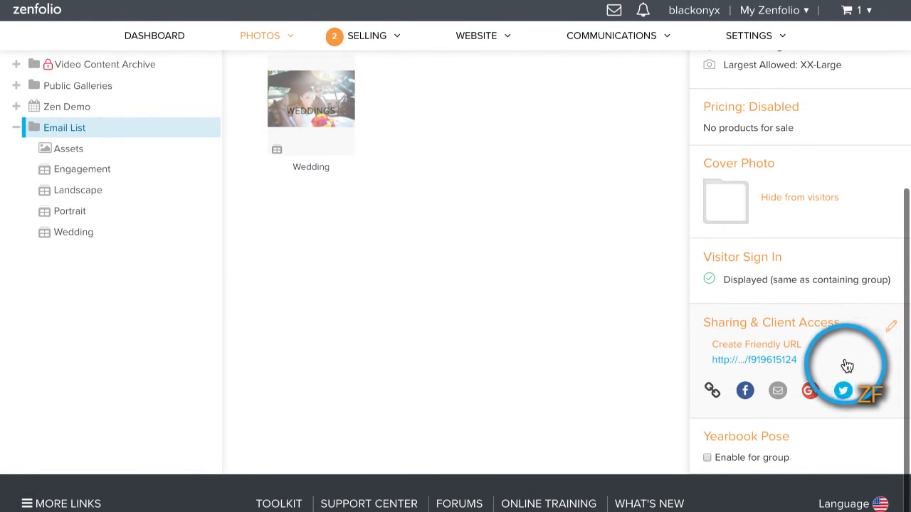
pyautogui.scroll(3, 847, 365)
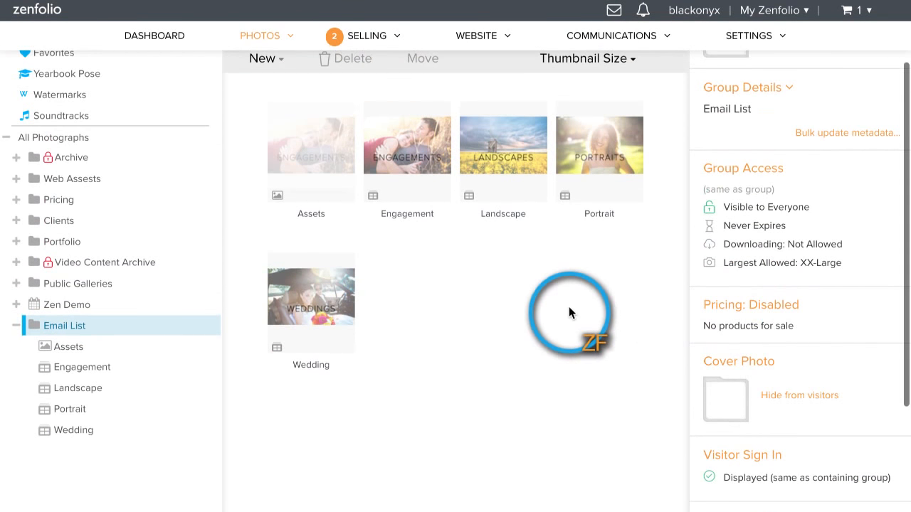
pyautogui.click(299, 151)
pyautogui.click(419, 149)
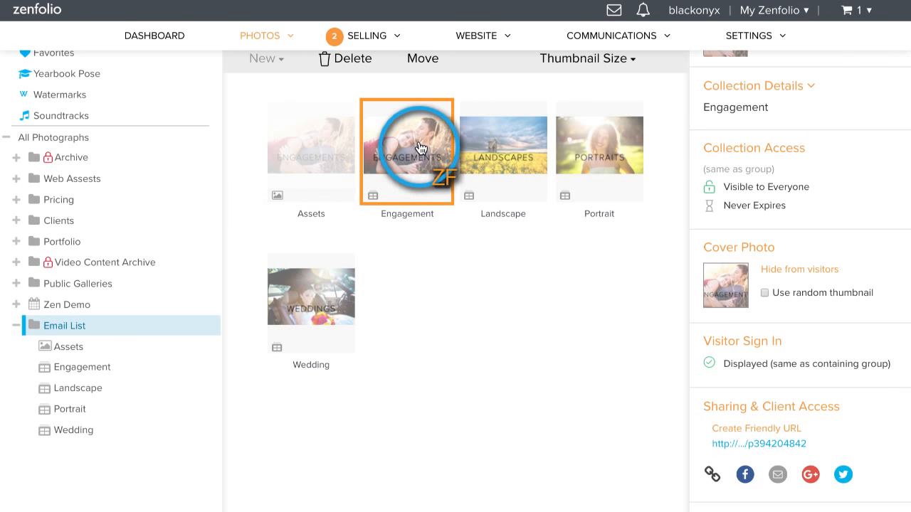
# Step: Give the Engagement, Landscape, Portrait and Wedding collections their own visitor sign-in settings and turn off the email message for each sign-in
pyautogui.keyDown('shift'); pyautogui.click(334, 294); pyautogui.keyUp('shift')
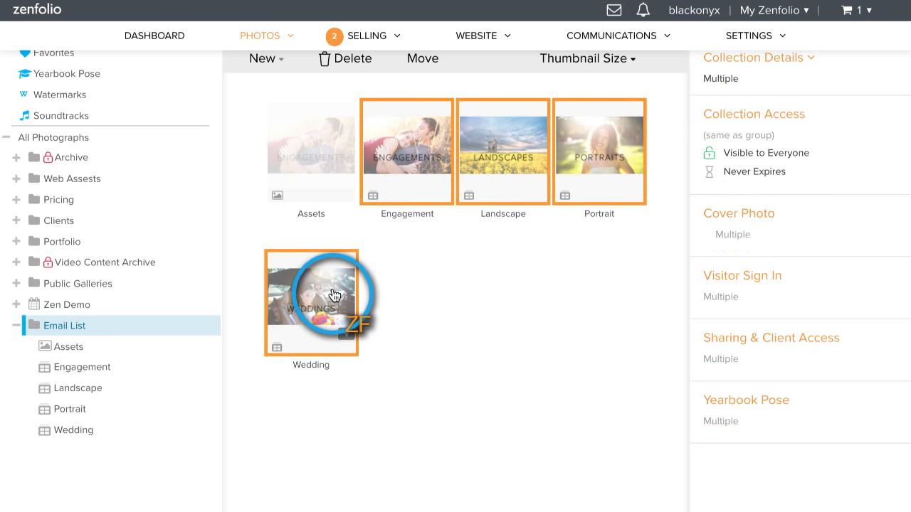
pyautogui.scroll(1, 466, 299)
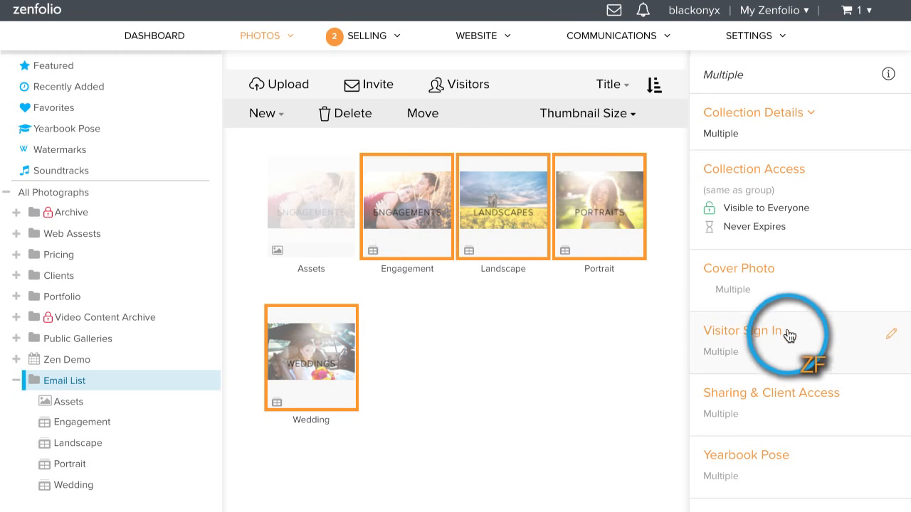
pyautogui.click(757, 331)
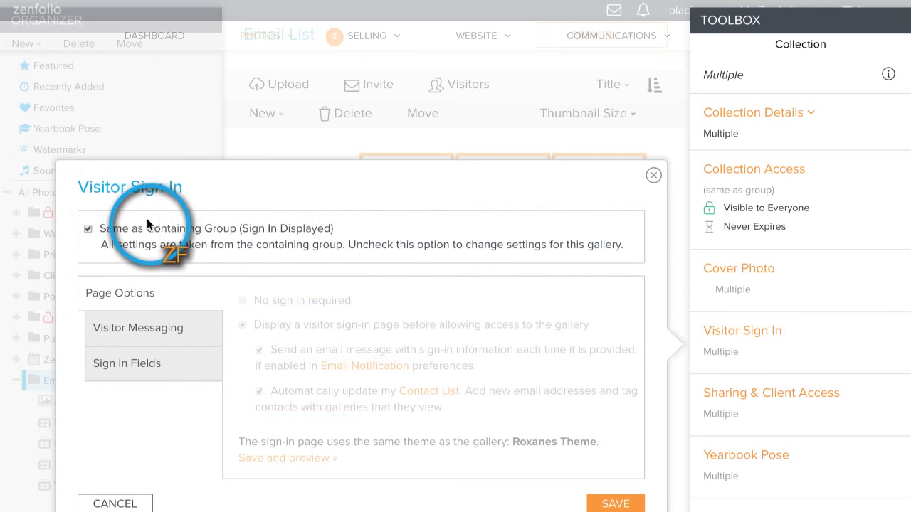
pyautogui.click(89, 229)
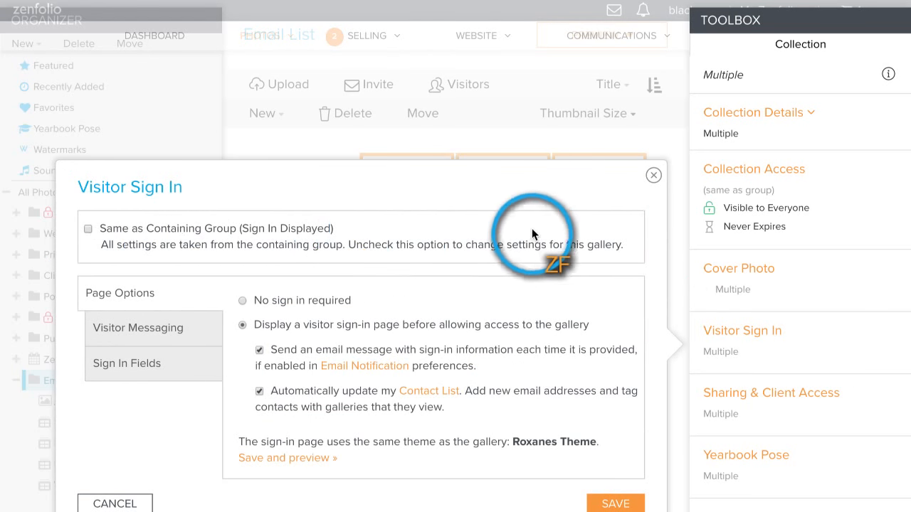
pyautogui.scroll(-2, 532, 228)
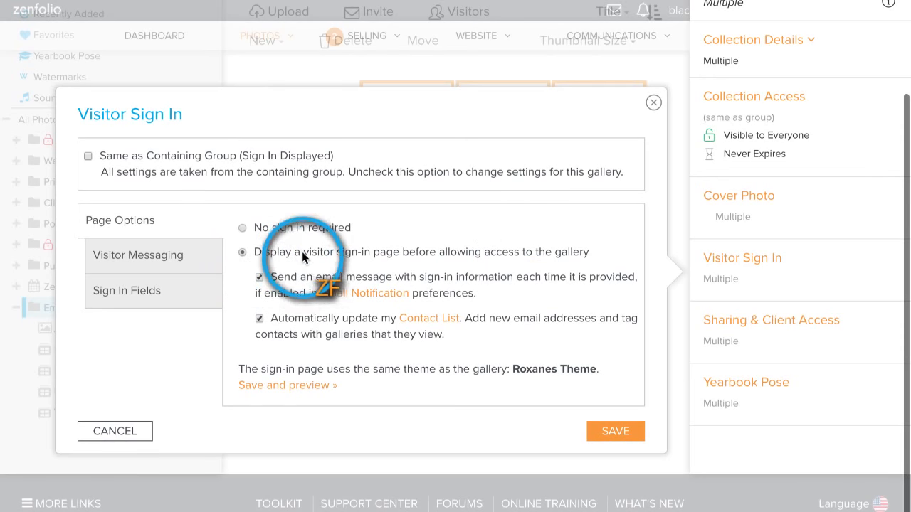
pyautogui.click(259, 277)
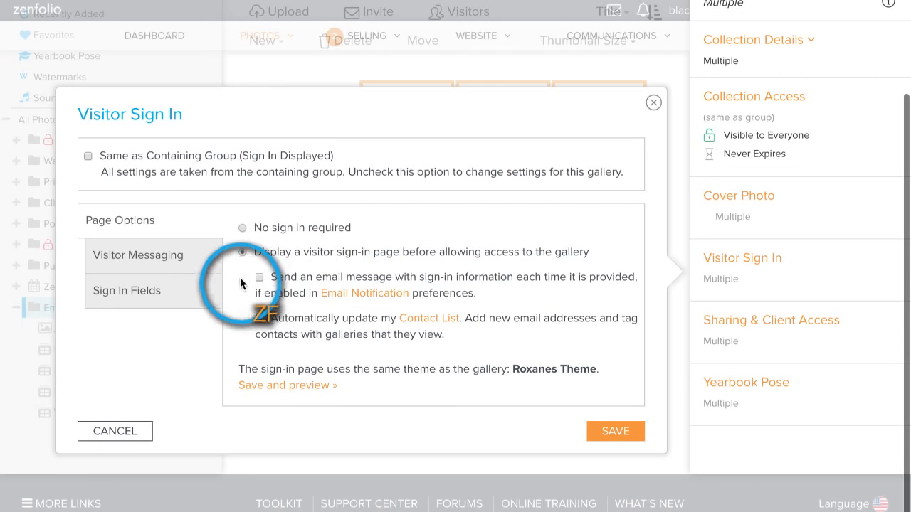
# Step: Replace the sign-in page heading with a request for visitors to enter their email to sign up for the email list
pyautogui.click(178, 263)
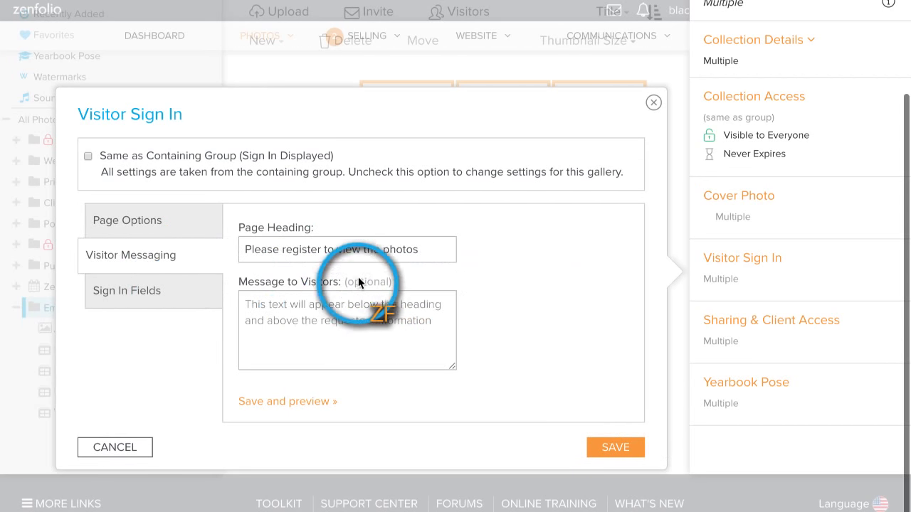
pyautogui.tripleClick(359, 255)
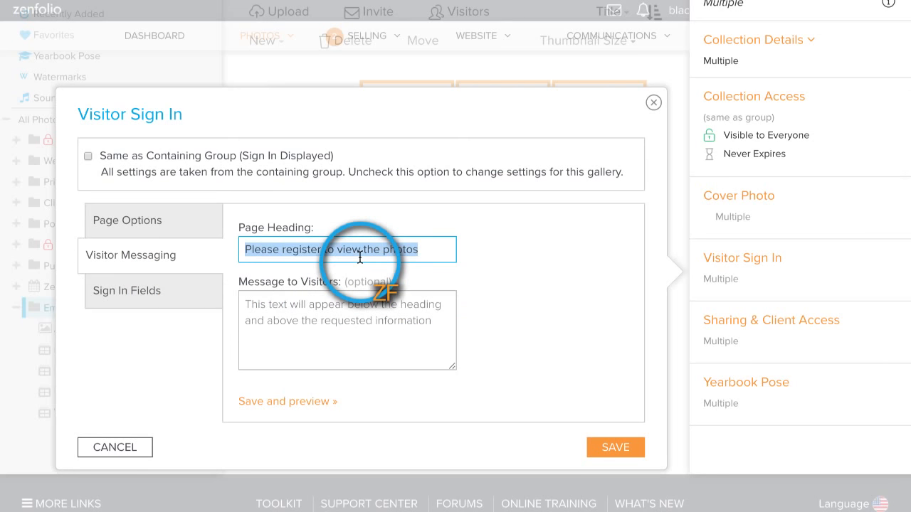
pyautogui.write('Ple')
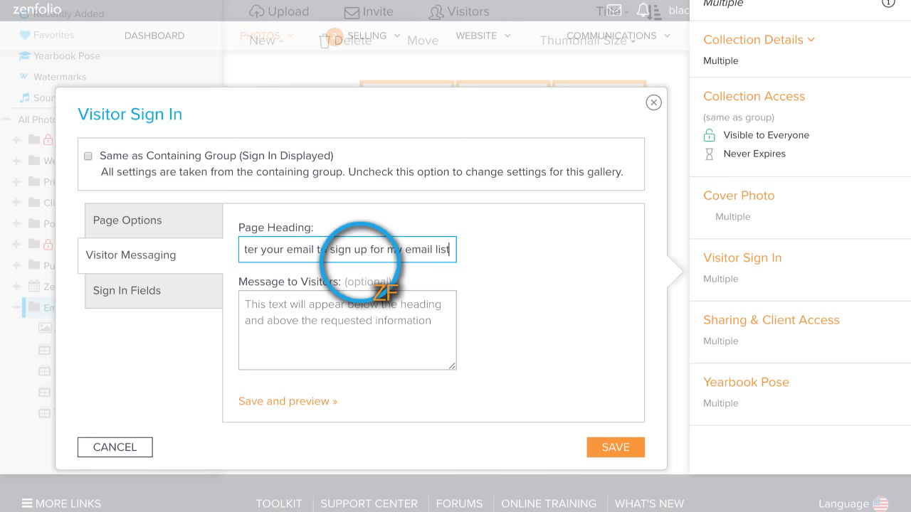
# Step: Make the email address a required sign-in field and save the visitor sign-in settings of the four collections
pyautogui.click(128, 290)
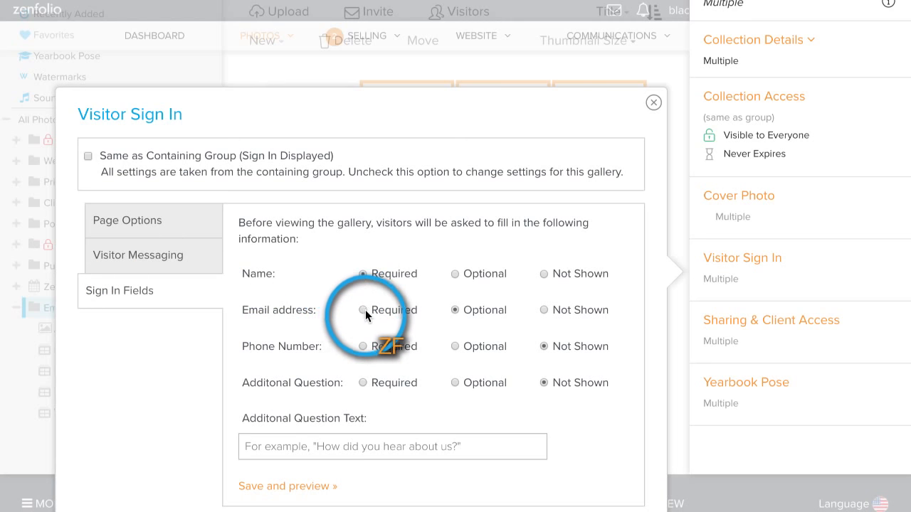
pyautogui.click(364, 309)
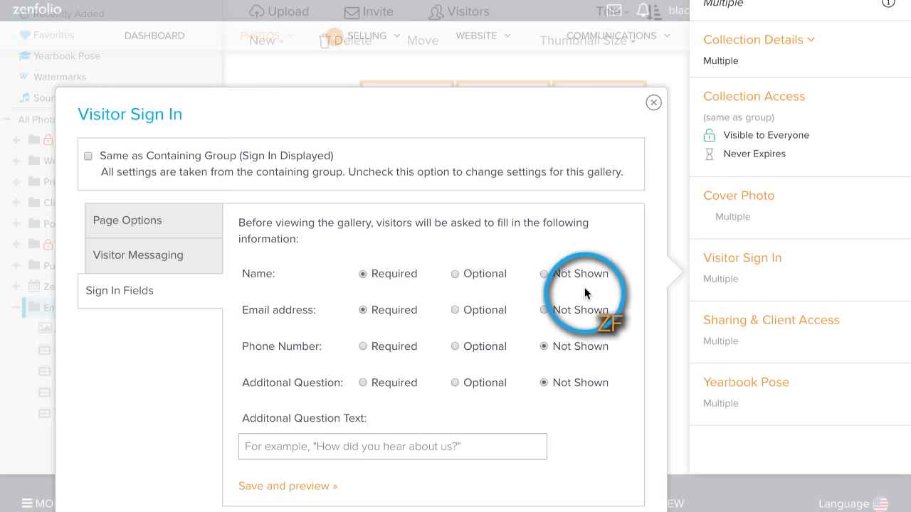
pyautogui.scroll(-1, 640, 284)
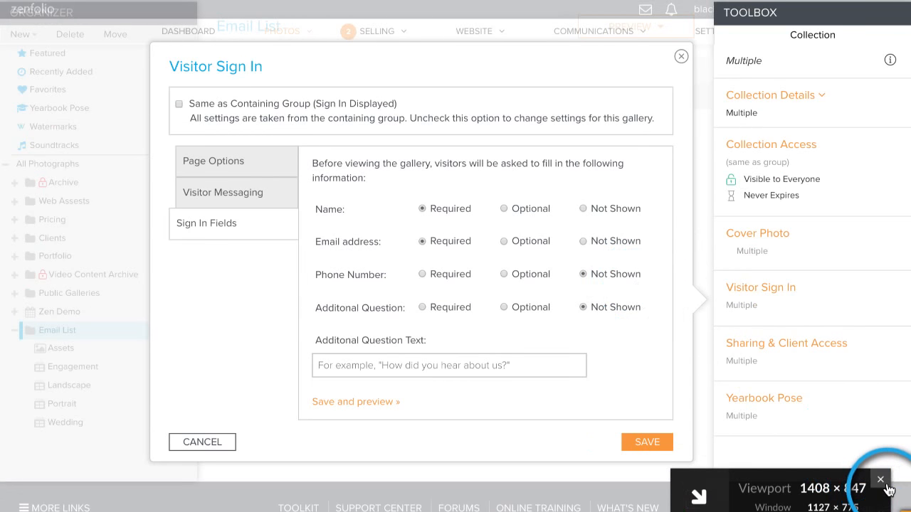
pyautogui.click(652, 443)
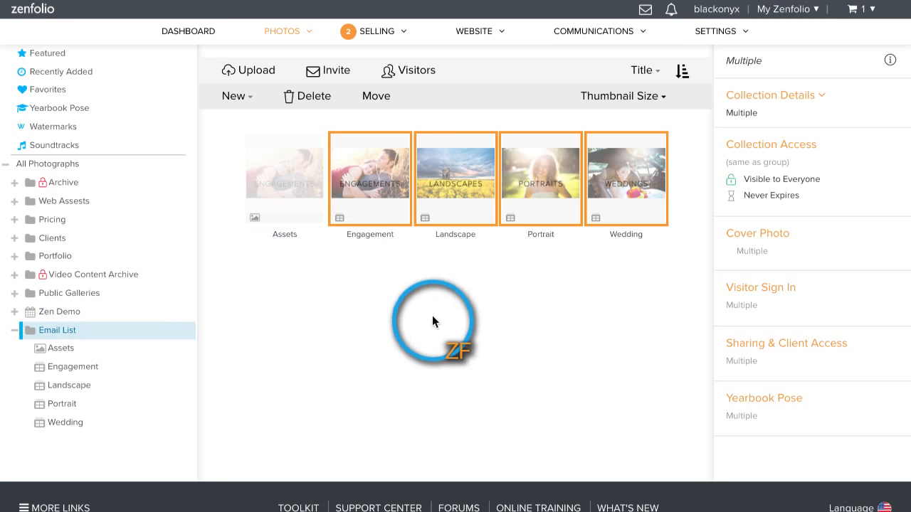
# Step: Override the inherited visitor sign-in on the Email List group with no sign-in required and save it
pyautogui.click(315, 335)
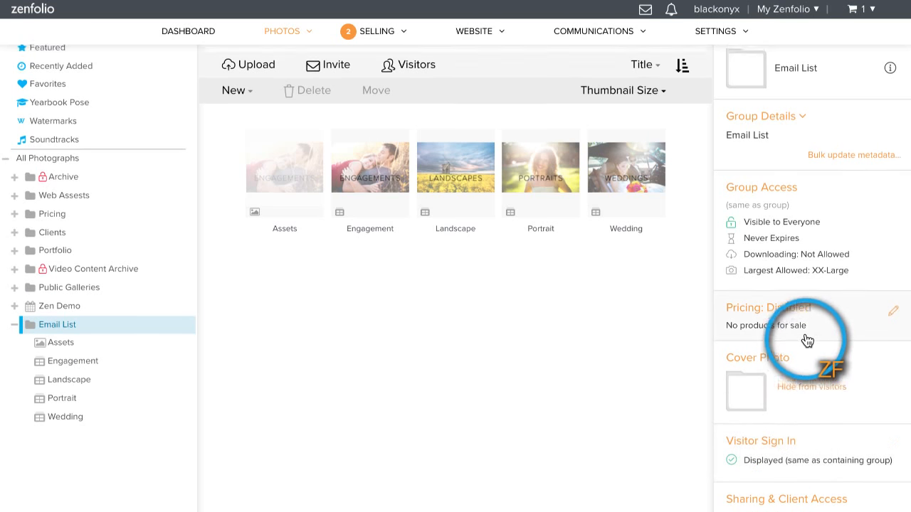
pyautogui.scroll(1, 806, 342)
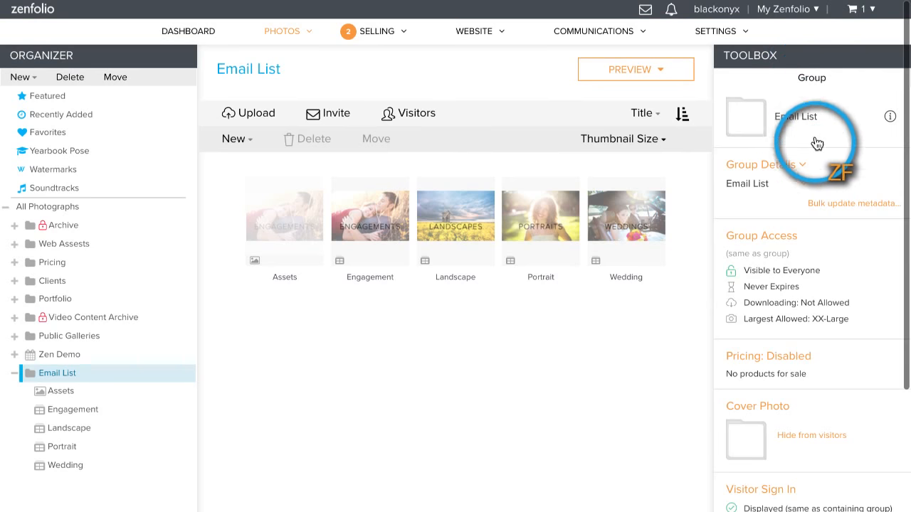
pyautogui.scroll(-2, 823, 254)
pyautogui.click(772, 402)
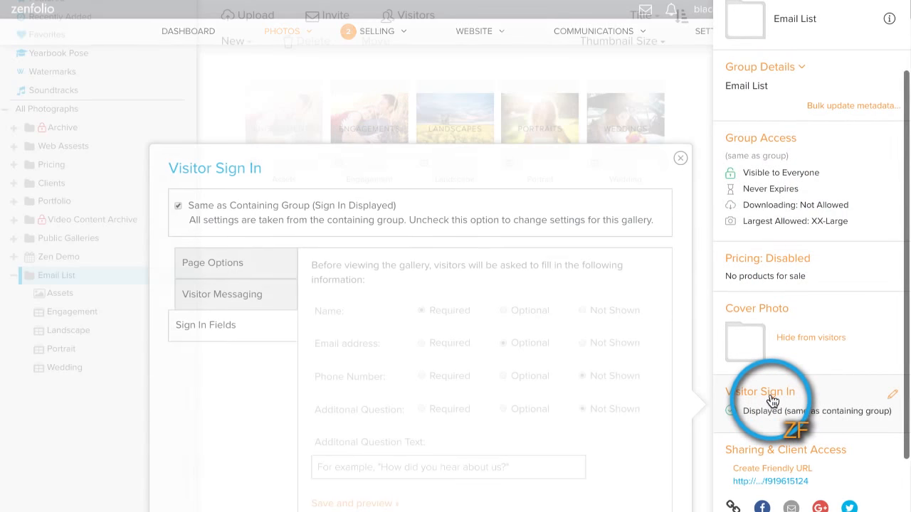
pyautogui.click(179, 205)
pyautogui.click(259, 276)
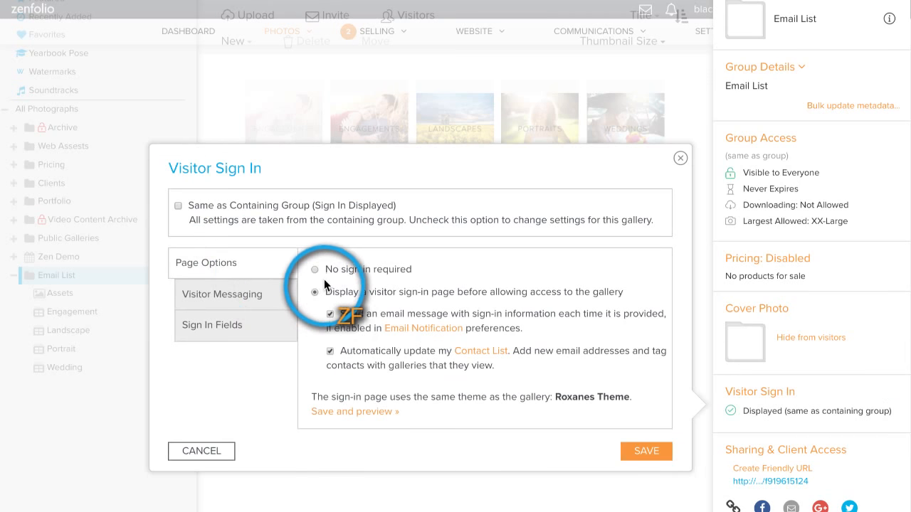
pyautogui.click(638, 447)
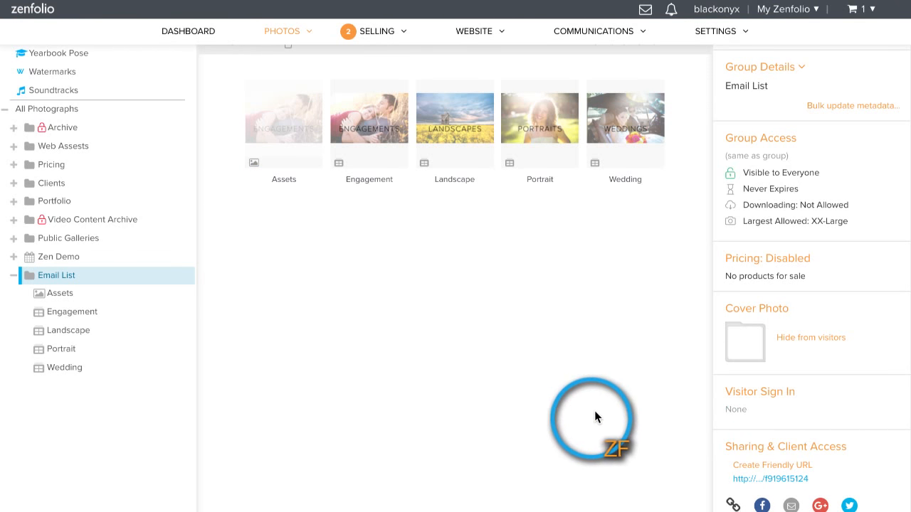
# Step: Add the caption "Please choose the type of photography you are interested in." to the Email List group and save it
pyautogui.scroll(3, 612, 405)
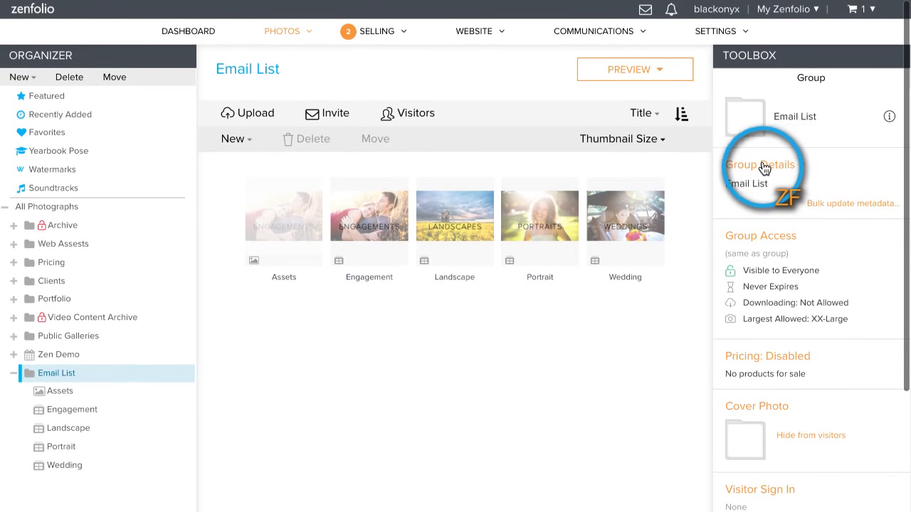
pyautogui.click(770, 165)
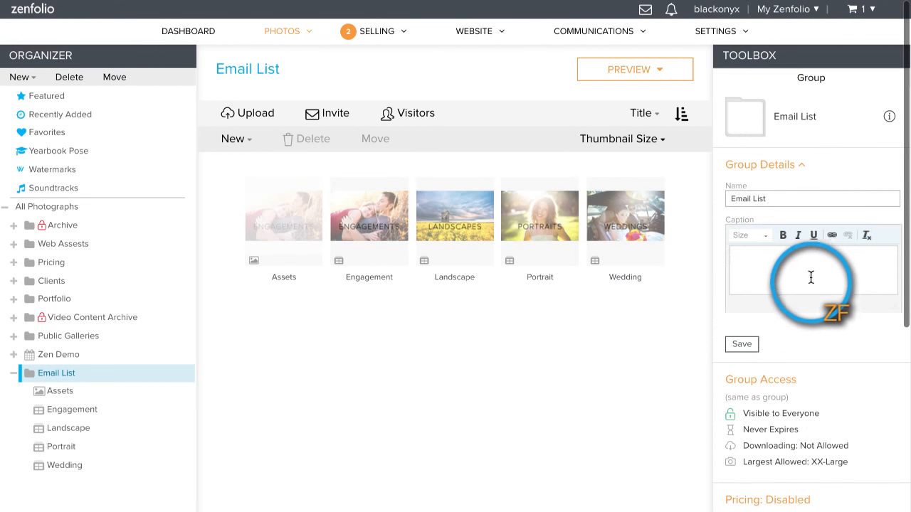
pyautogui.click(802, 265)
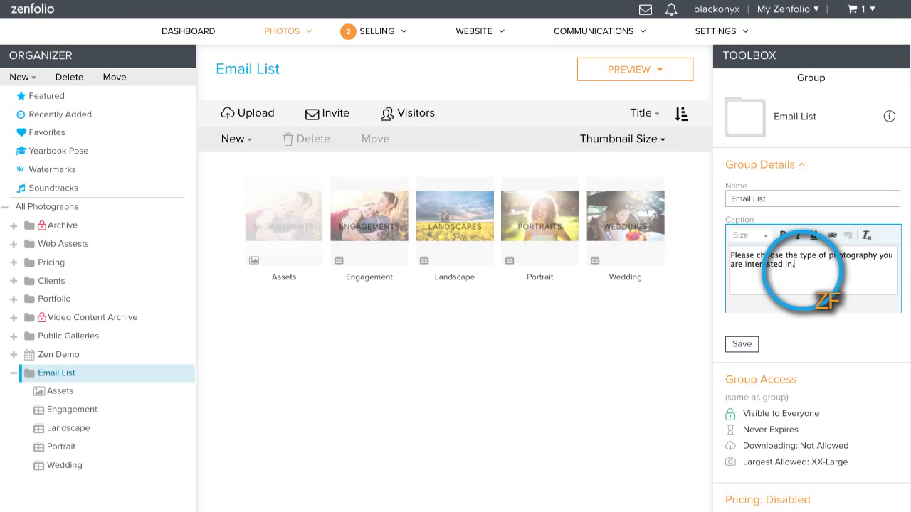
pyautogui.click(742, 343)
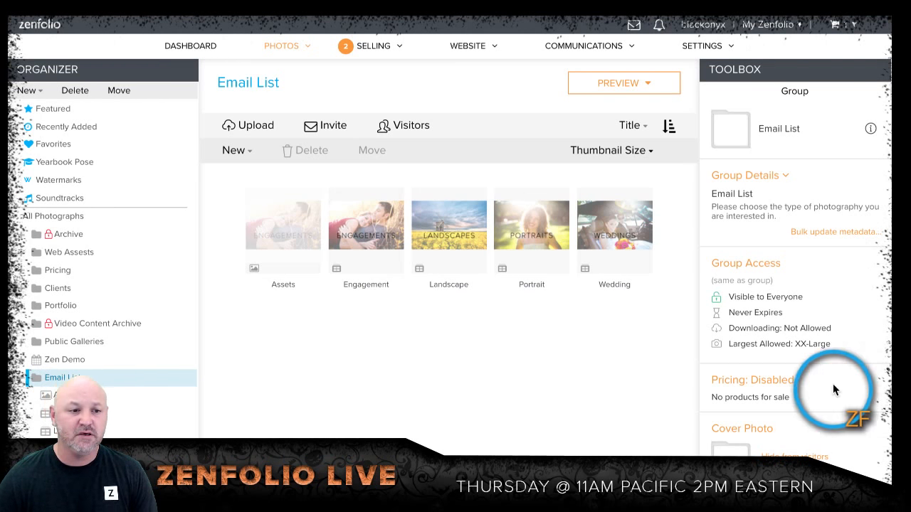
# Step: Customize the Email List group page by turning off the default settings and applying the Black Onyx theme
pyautogui.scroll(-1, 86, 306)
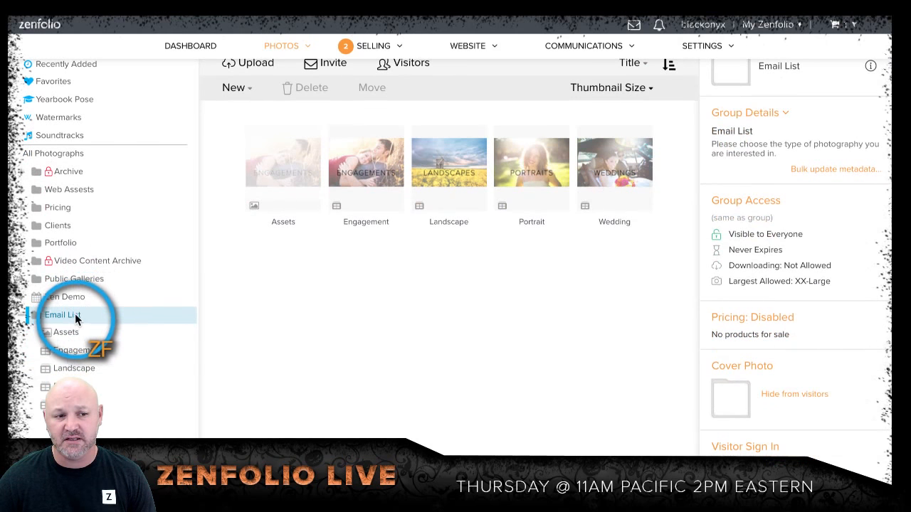
pyautogui.scroll(1, 588, 309)
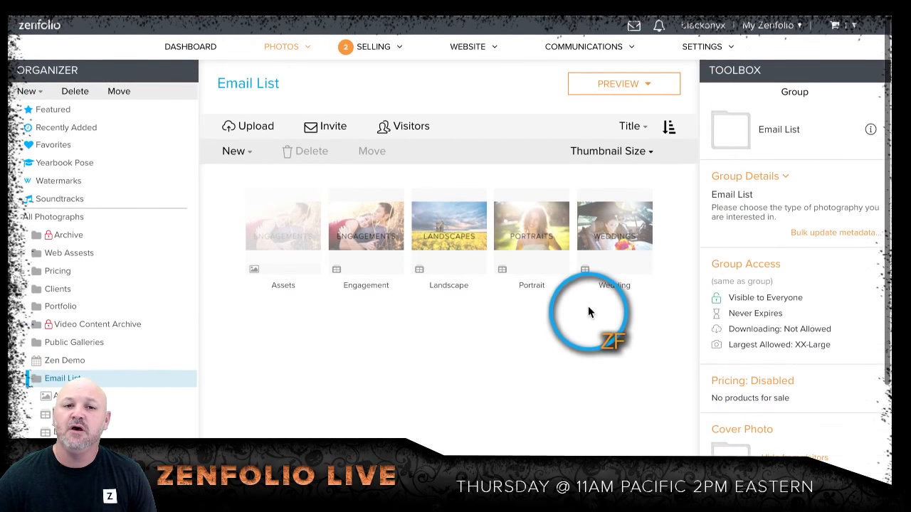
pyautogui.click(612, 83)
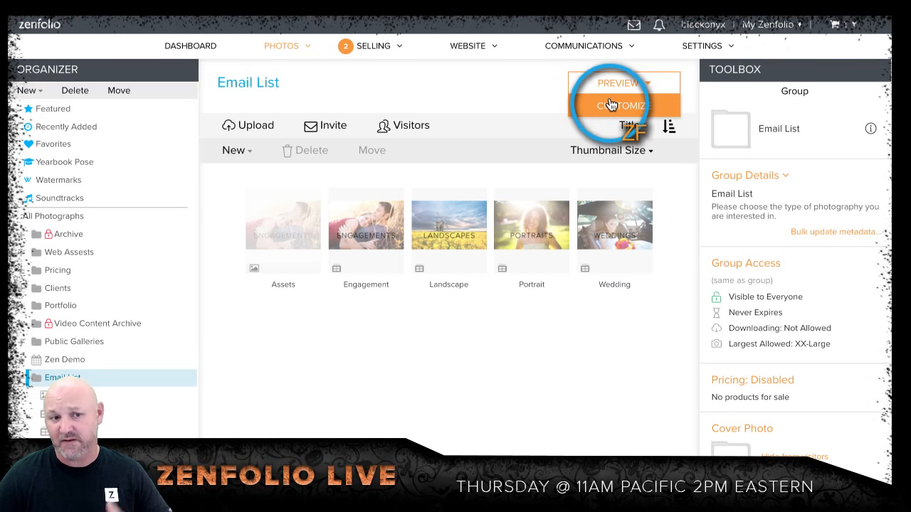
pyautogui.click(610, 105)
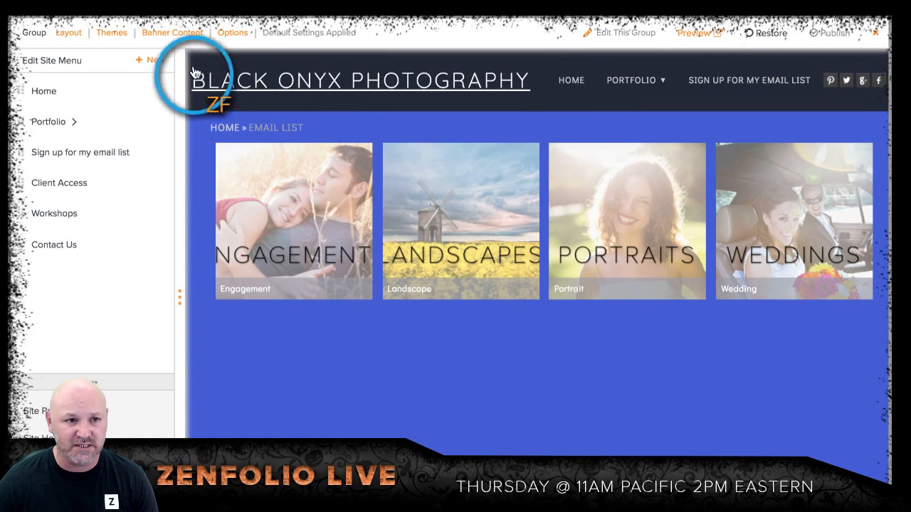
pyautogui.click(112, 33)
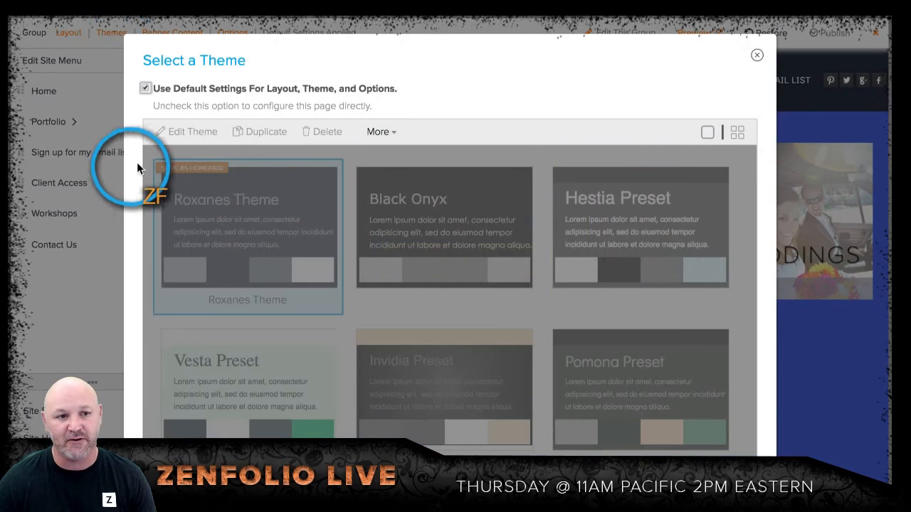
pyautogui.click(145, 89)
pyautogui.click(398, 207)
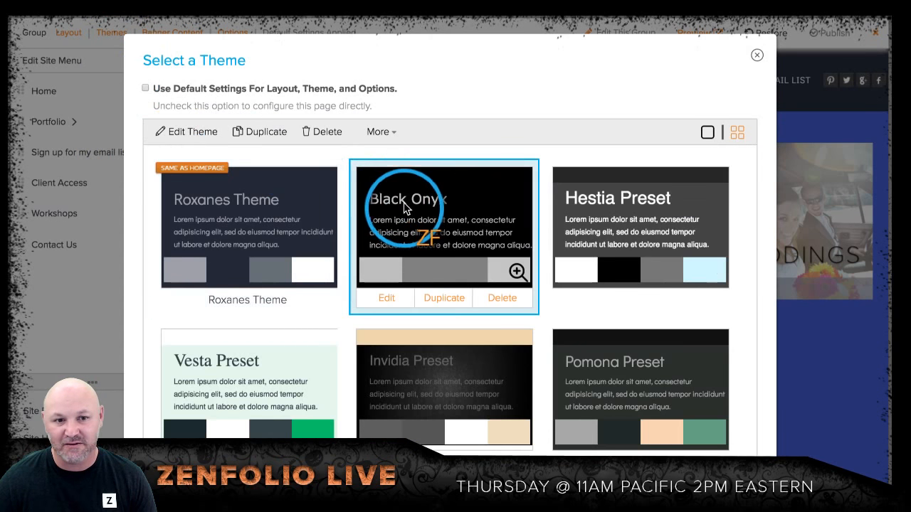
pyautogui.scroll(-5, 590, 245)
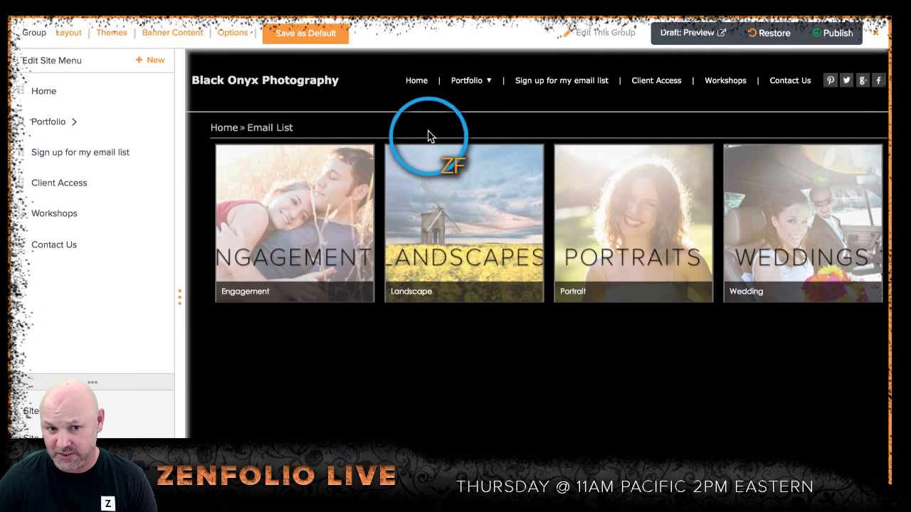
# Step: Set the Email List page elements to show the caption and hide the path to group (breadcrumbs)
pyautogui.click(231, 37)
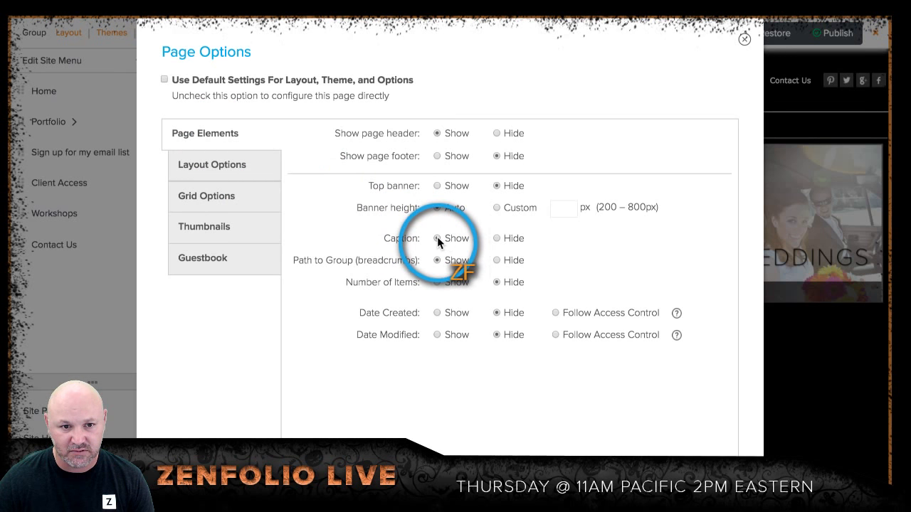
pyautogui.click(437, 238)
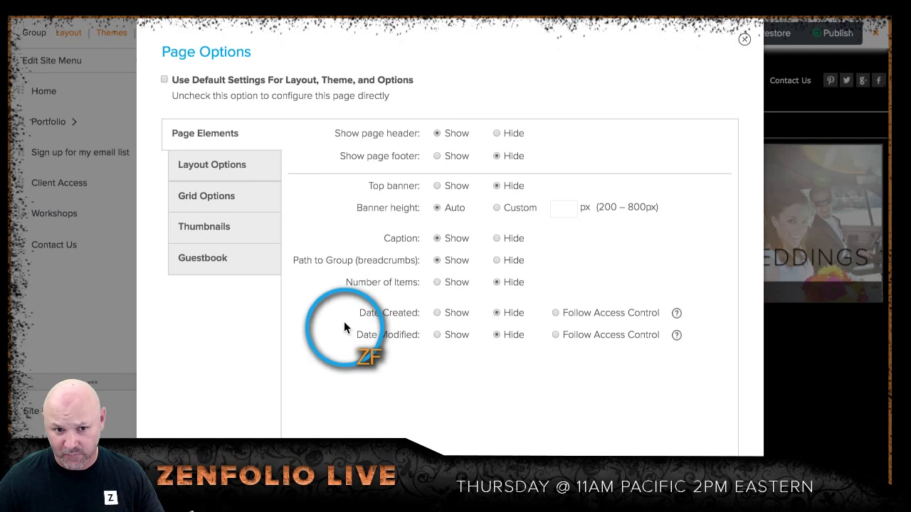
pyautogui.click(496, 261)
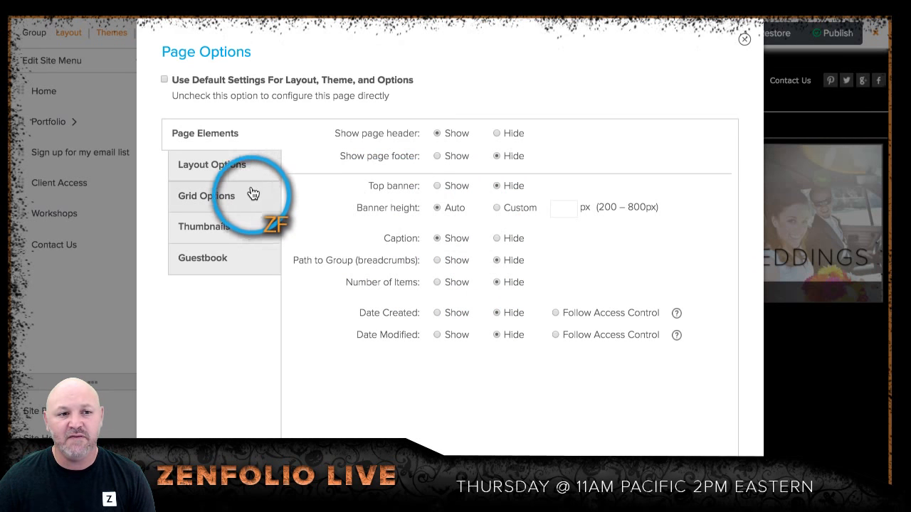
# Step: Switch the Email List page to grid style B and check the caption and the four collection covers
pyautogui.click(225, 197)
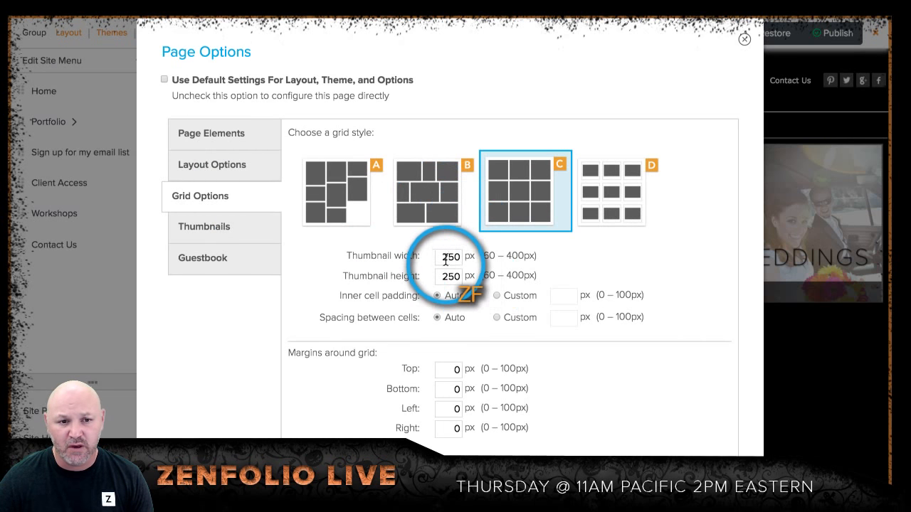
pyautogui.click(433, 213)
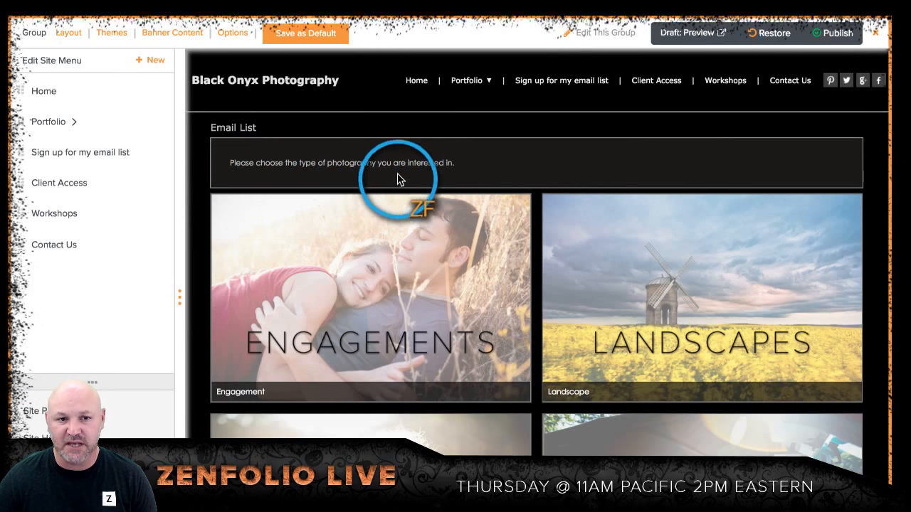
pyautogui.scroll(-1, 482, 175)
pyautogui.scroll(-3, 482, 175)
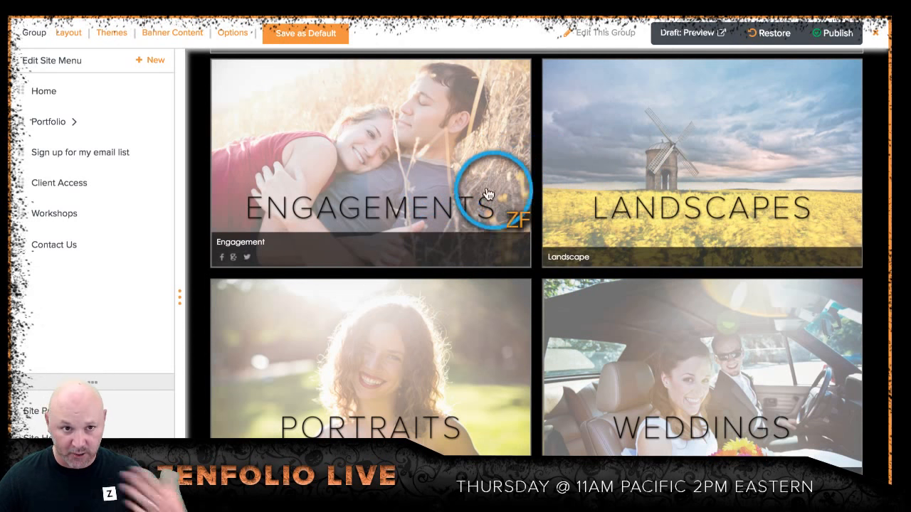
pyautogui.scroll(3, 418, 205)
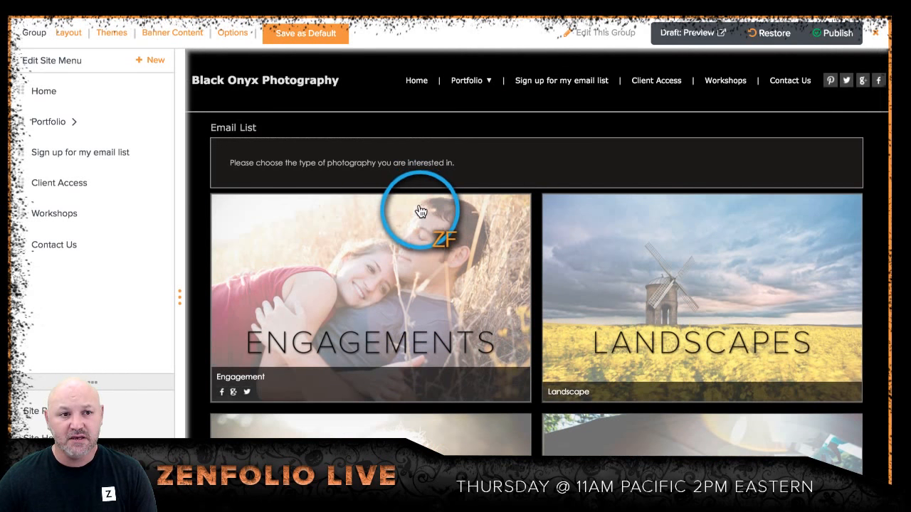
# Step: Open the thumbnail display options of the Email List page
pyautogui.click(235, 34)
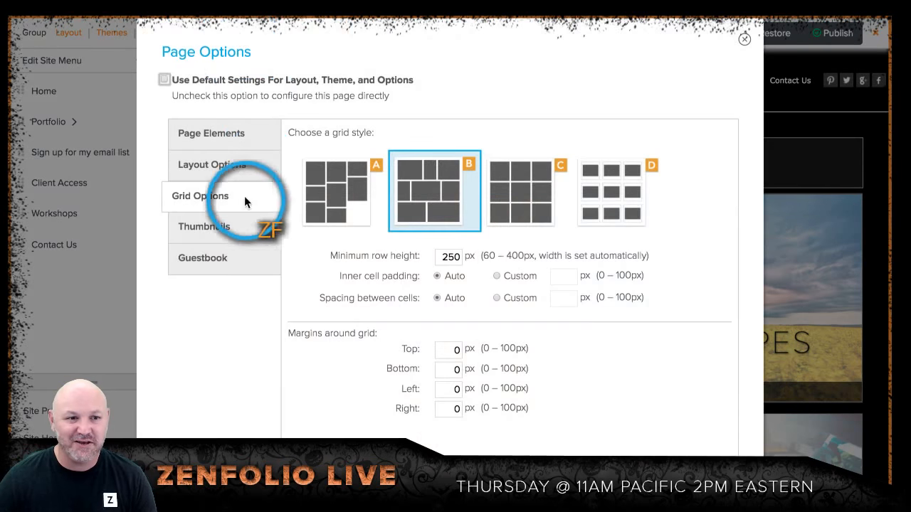
pyautogui.click(224, 230)
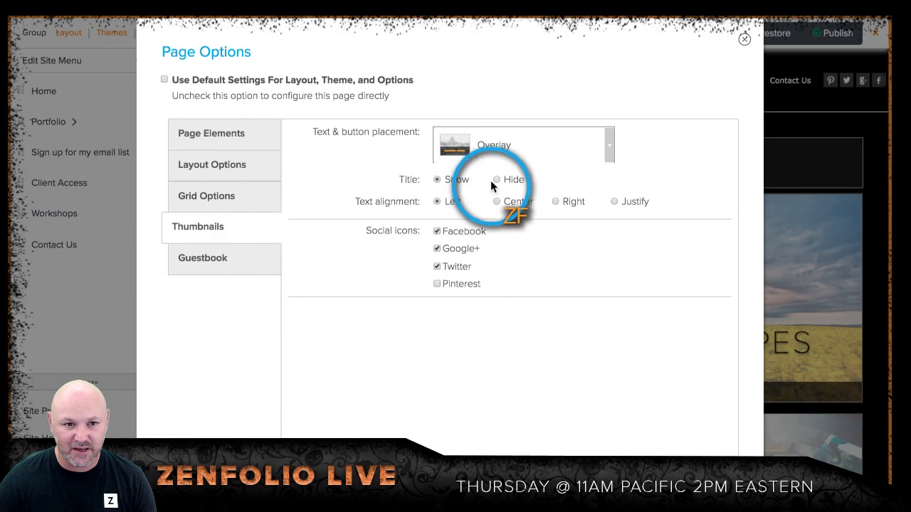
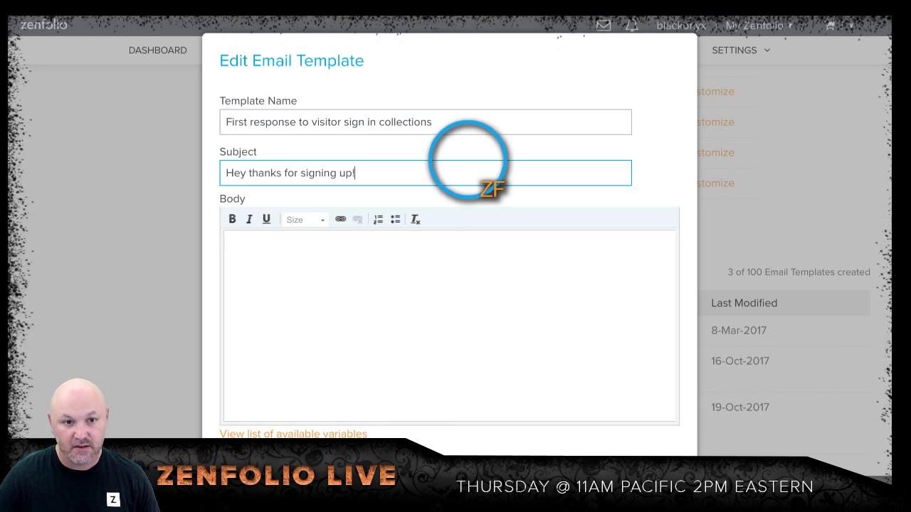
# Step: Write the template body as "Hi," followed by "Thank you for joining my email list." on a separate line and save the template
pyautogui.click(496, 265)
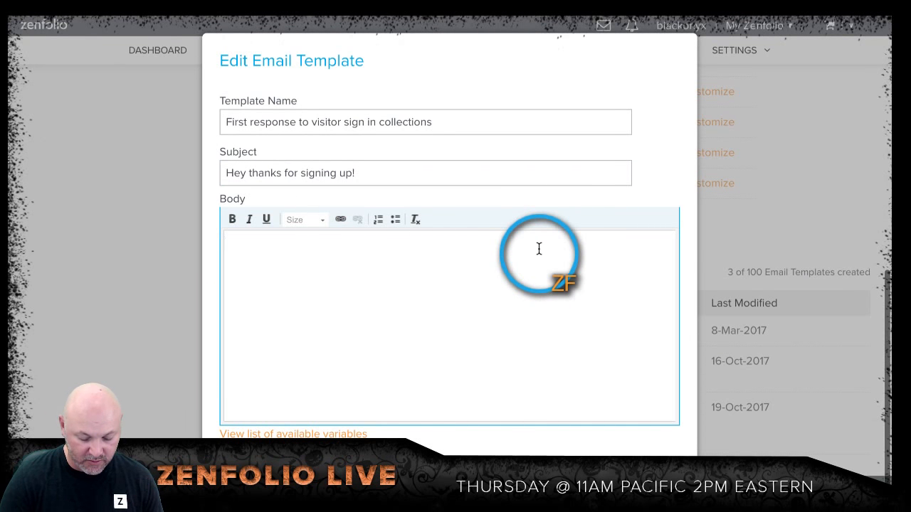
pyautogui.write('Hi,  Than')
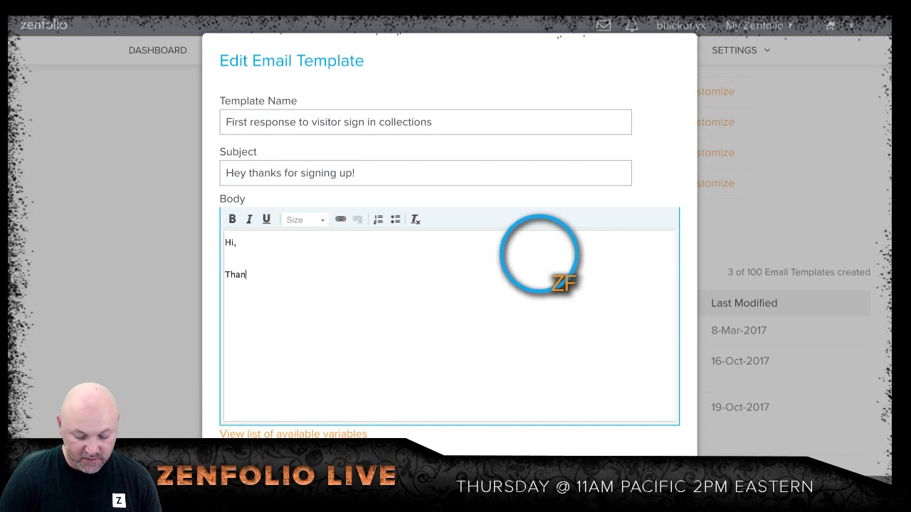
pyautogui.write('k you for jo')
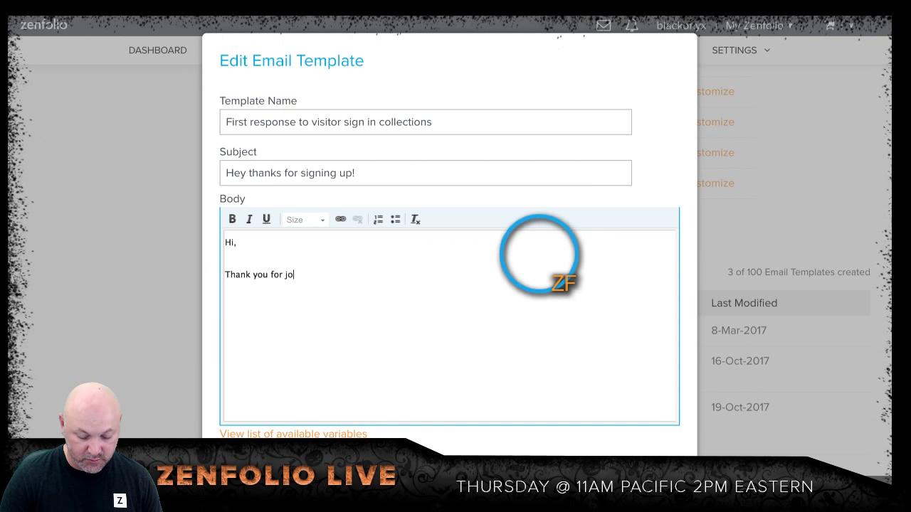
pyautogui.write('ining my email ist')
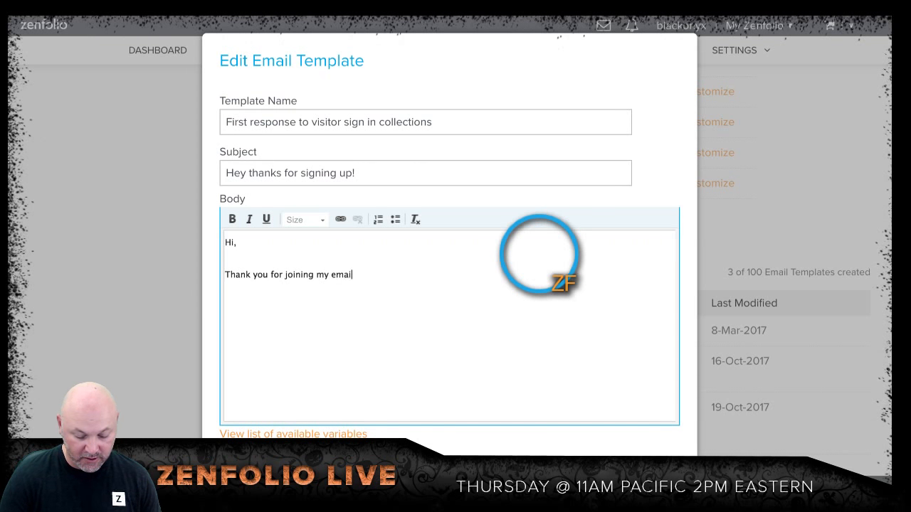
pyautogui.write(',')
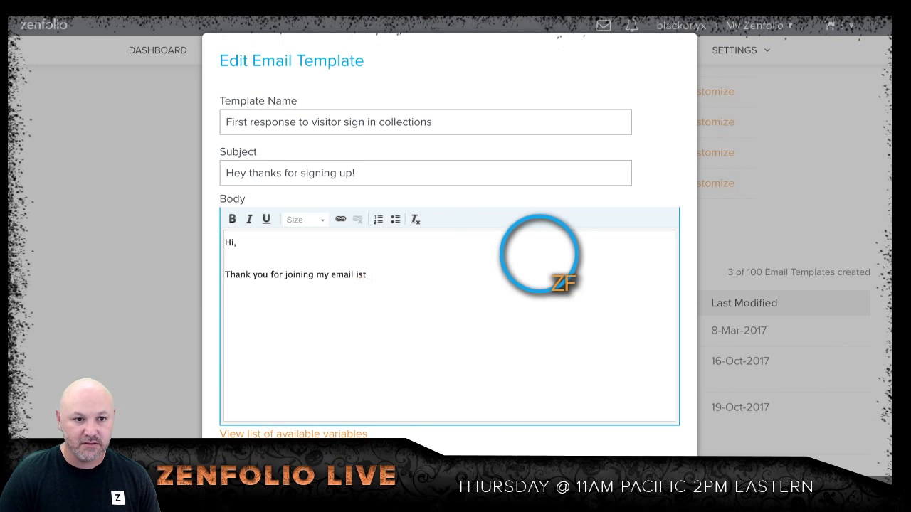
pyautogui.press('BackSpace')
pyautogui.press('BackSpace')
pyautogui.press('BackSpace')
pyautogui.write('list.')
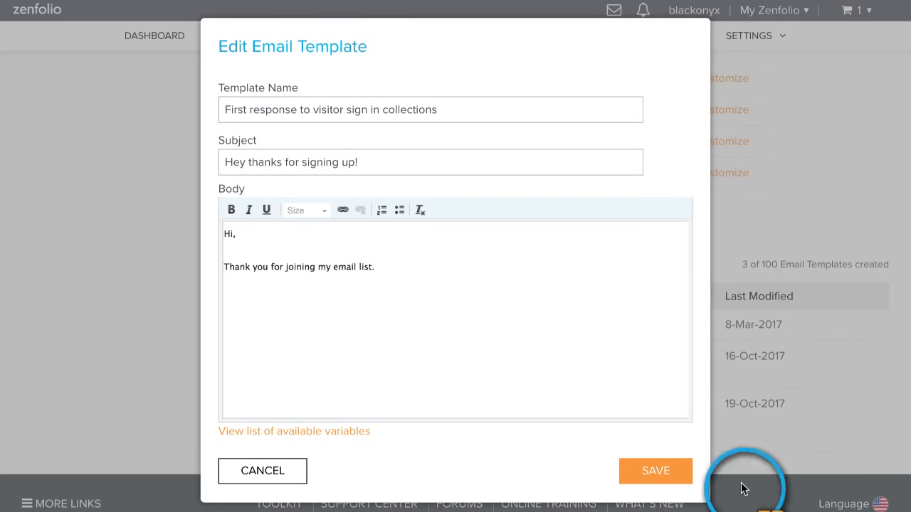
pyautogui.click(657, 475)
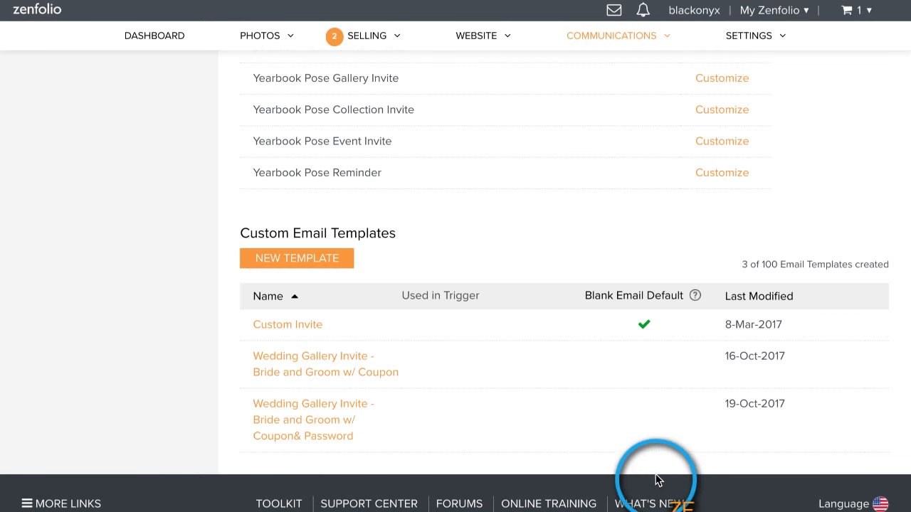
pyautogui.scroll(-2, 507, 374)
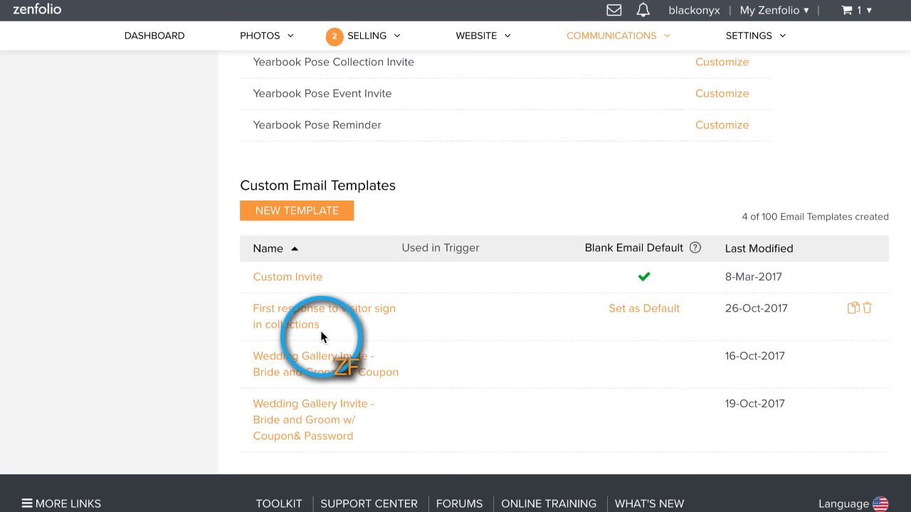
# Step: Start a triggered email for Visitor Sign-In (Collection) using the template "First response to visitor sign in collections"
pyautogui.scroll(10, 314, 333)
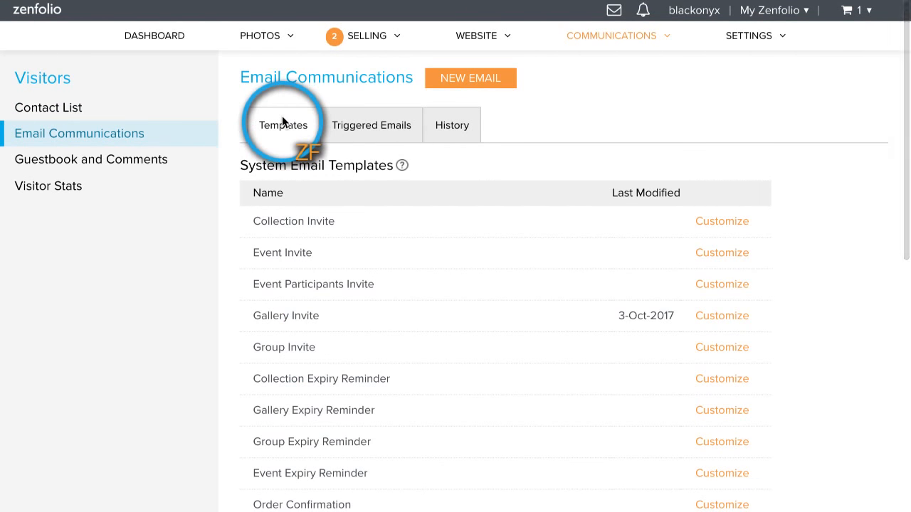
pyautogui.click(378, 126)
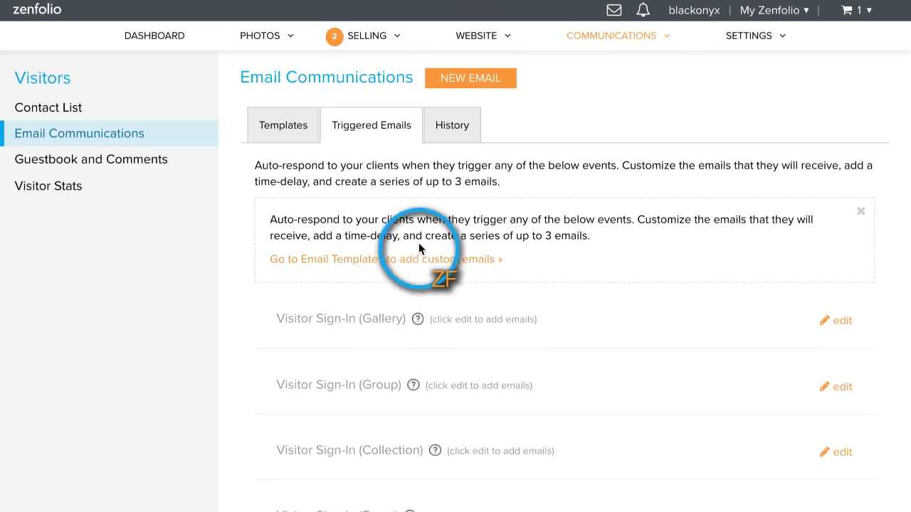
pyautogui.scroll(-2, 413, 221)
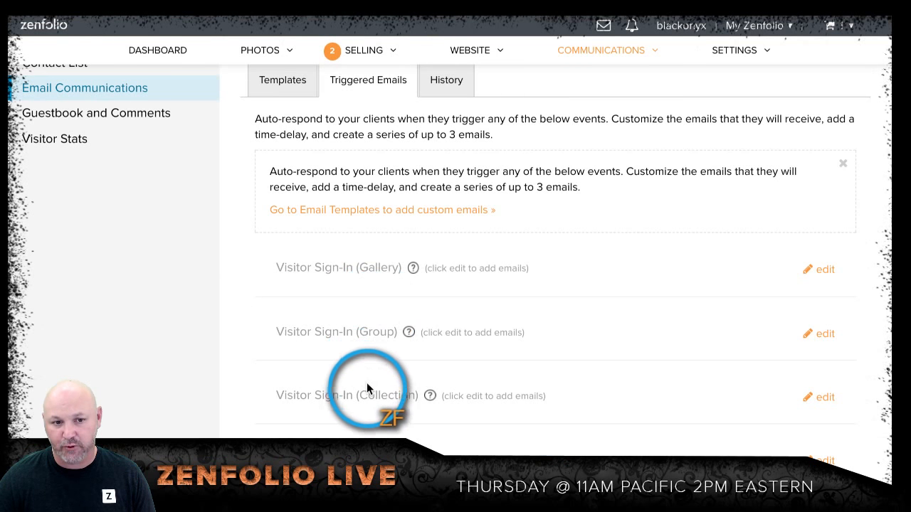
pyautogui.scroll(-1, 279, 280)
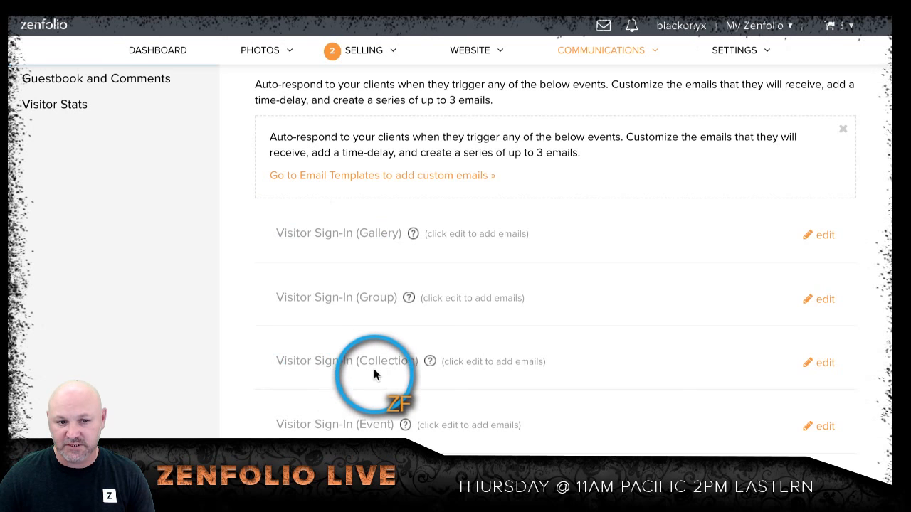
pyautogui.click(824, 365)
pyautogui.scroll(-2, 704, 277)
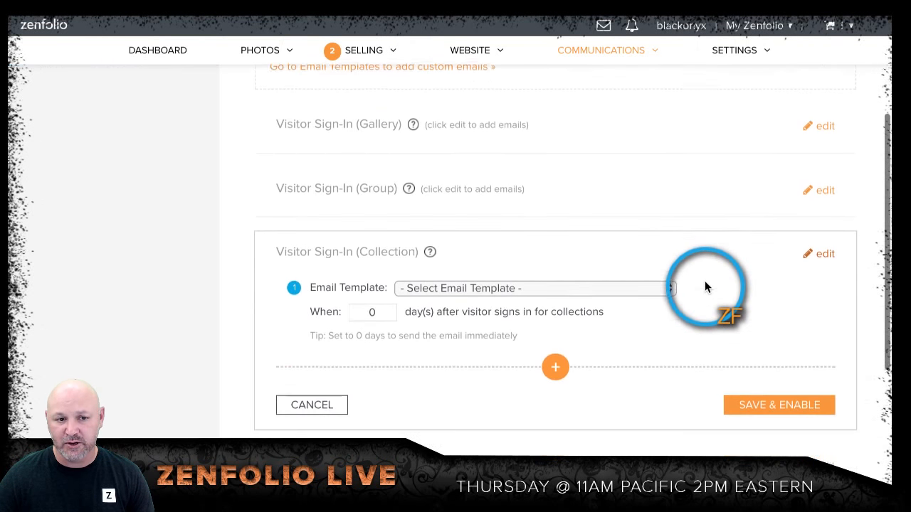
pyautogui.scroll(-1, 704, 280)
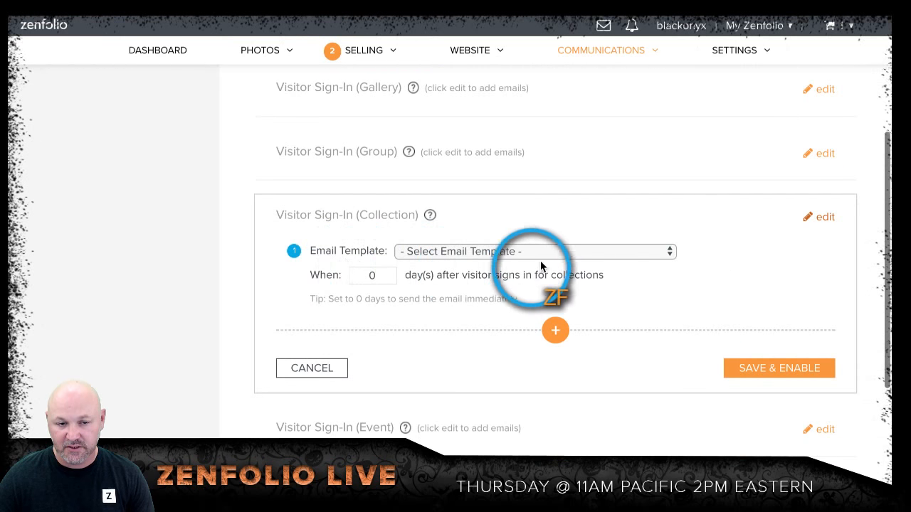
pyautogui.click(566, 253)
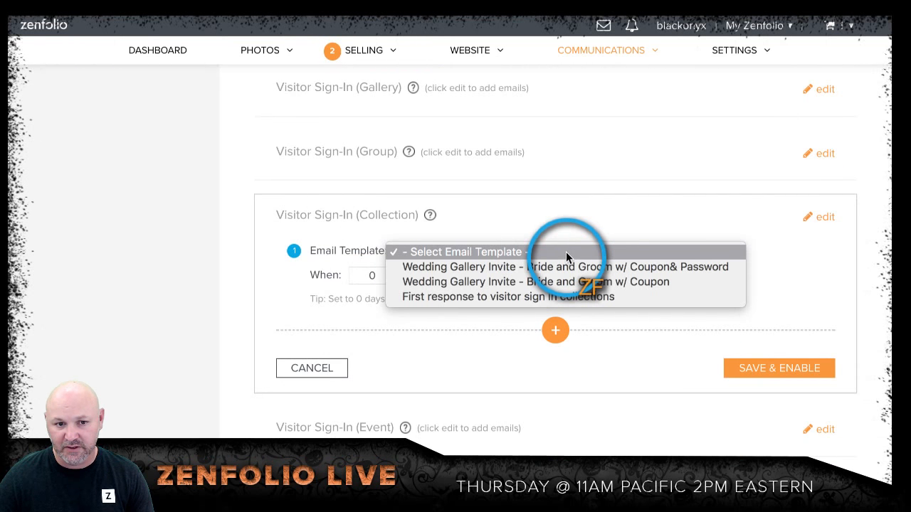
pyautogui.click(557, 300)
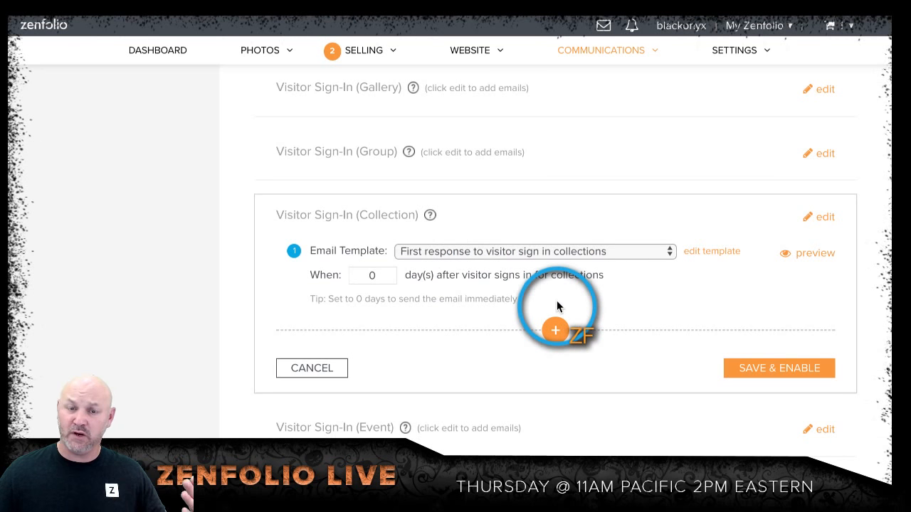
pyautogui.click(392, 273)
pyautogui.click(392, 274)
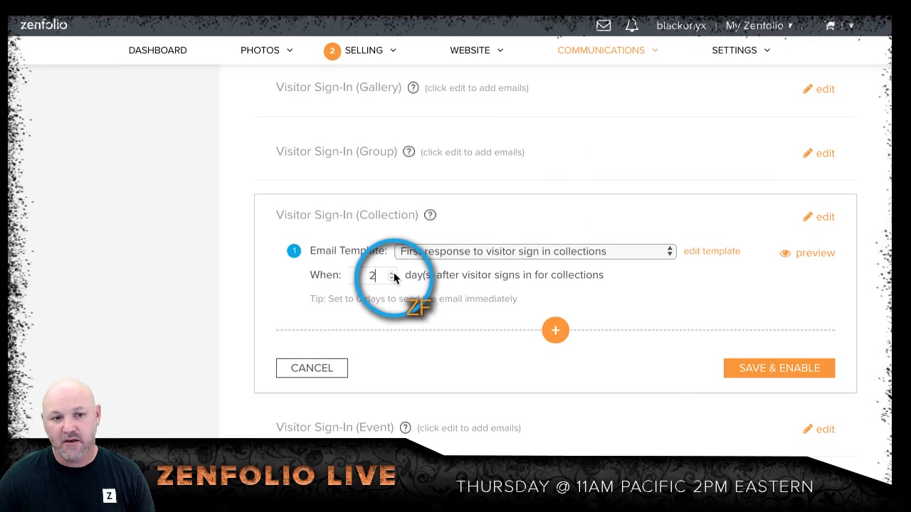
pyautogui.click(391, 275)
pyautogui.click(391, 277)
pyautogui.click(390, 278)
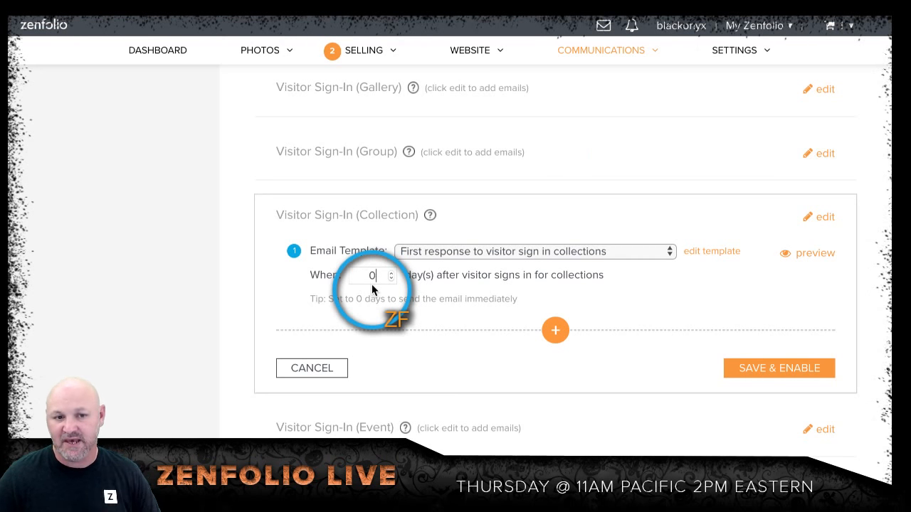
# Step: Add a second email using "First response to visitor sign in collections", sent 90 days after Email 1
pyautogui.click(561, 331)
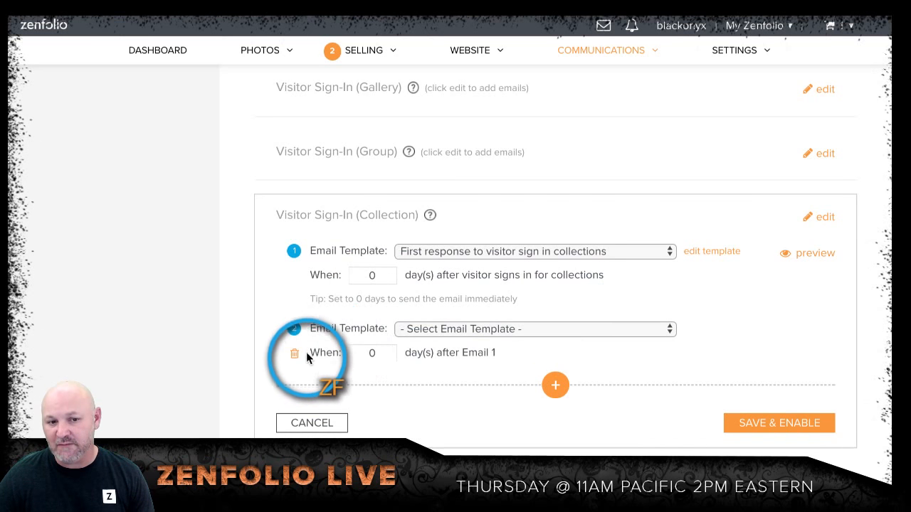
pyautogui.click(567, 330)
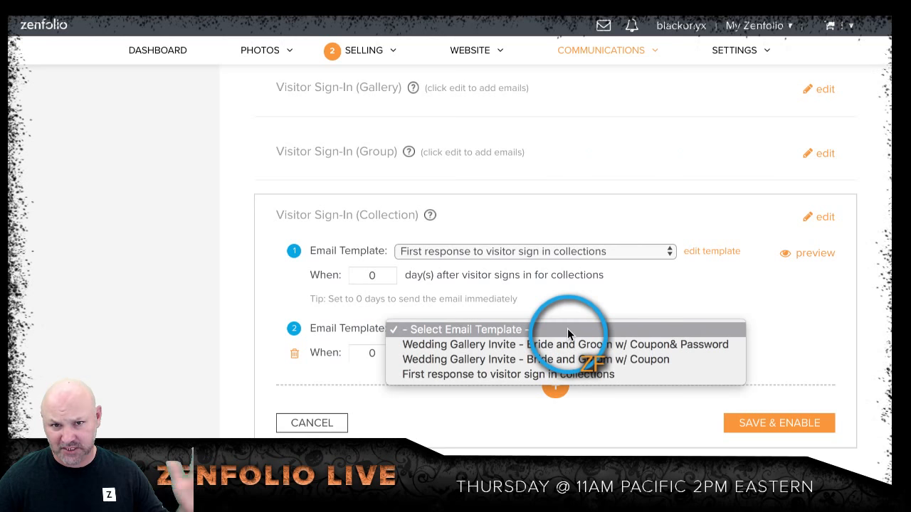
pyautogui.click(576, 373)
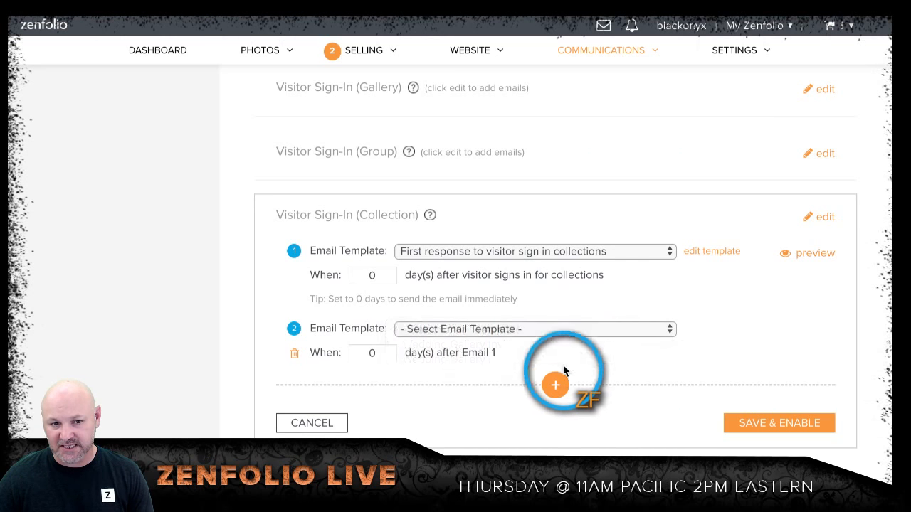
pyautogui.doubleClick(383, 353)
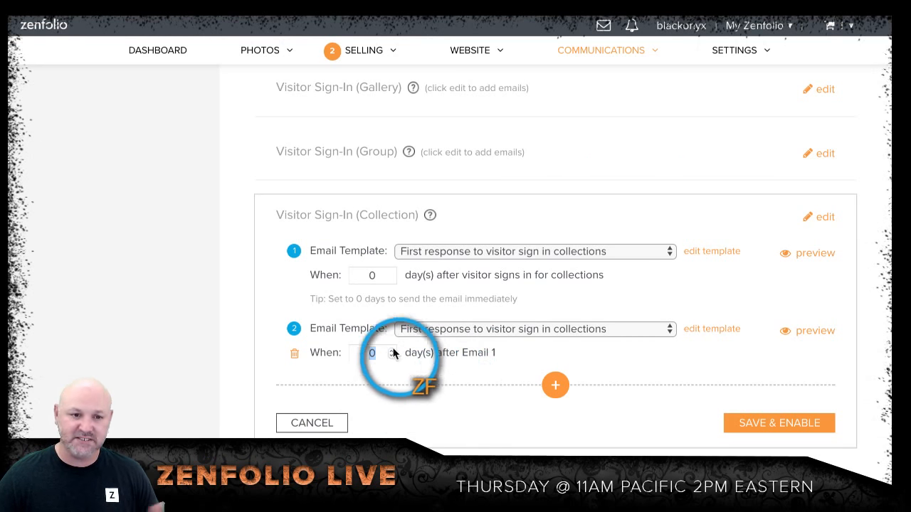
pyautogui.doubleClick(380, 356)
pyautogui.write('90')
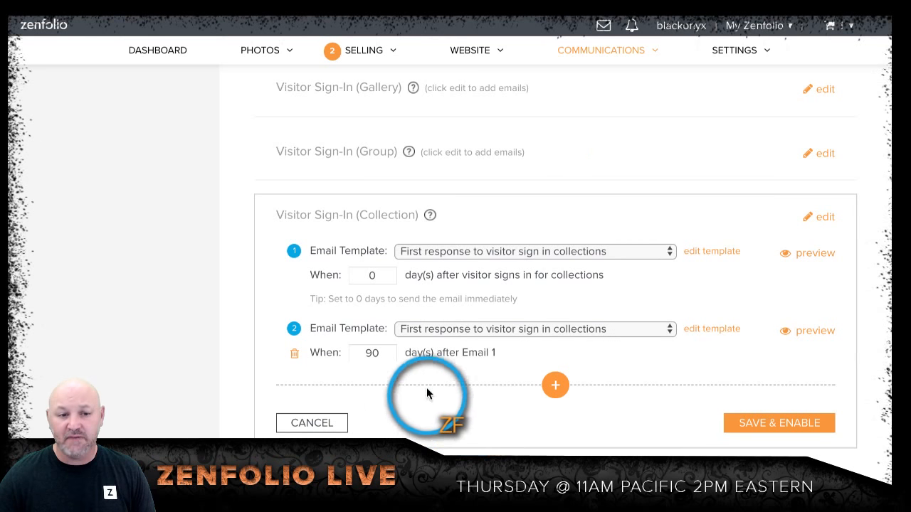
# Step: Add a third email using "First response to visitor sign in collections", sent 39 days after Email 2
pyautogui.click(552, 386)
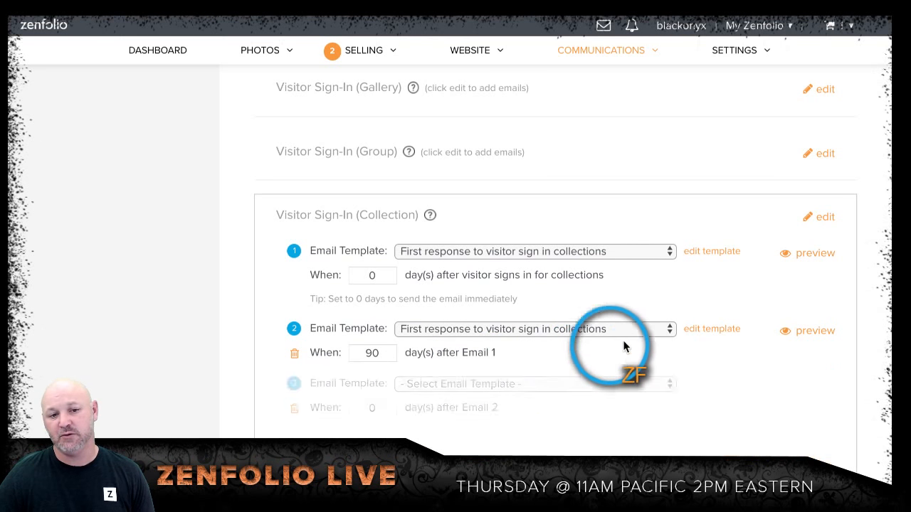
pyautogui.scroll(-3, 667, 362)
pyautogui.scroll(1, 668, 361)
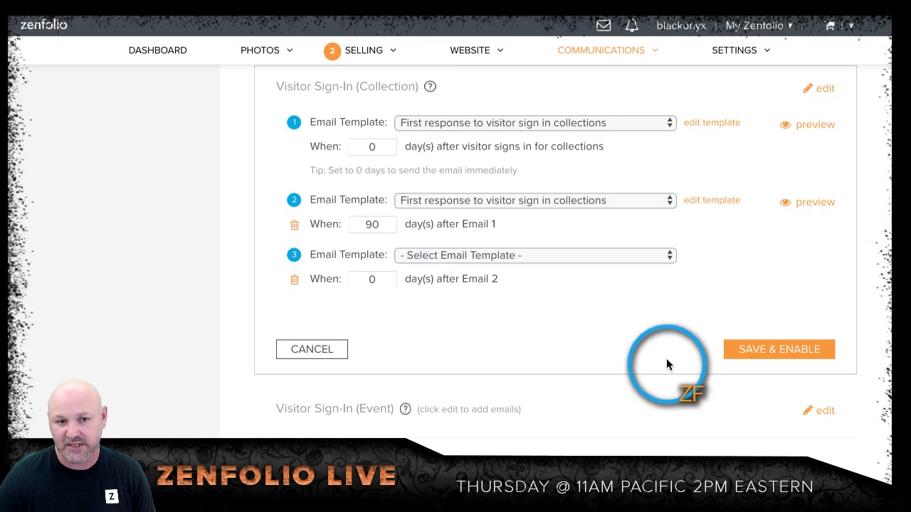
pyautogui.click(610, 257)
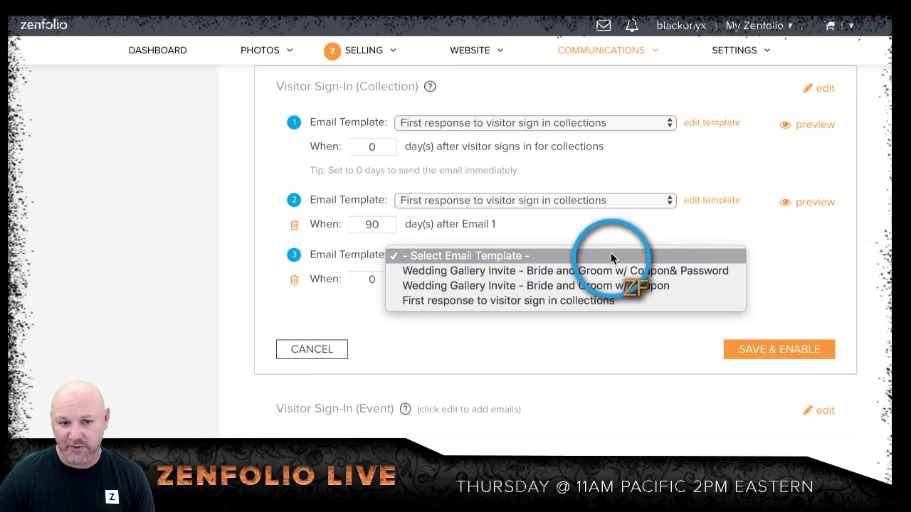
pyautogui.click(580, 301)
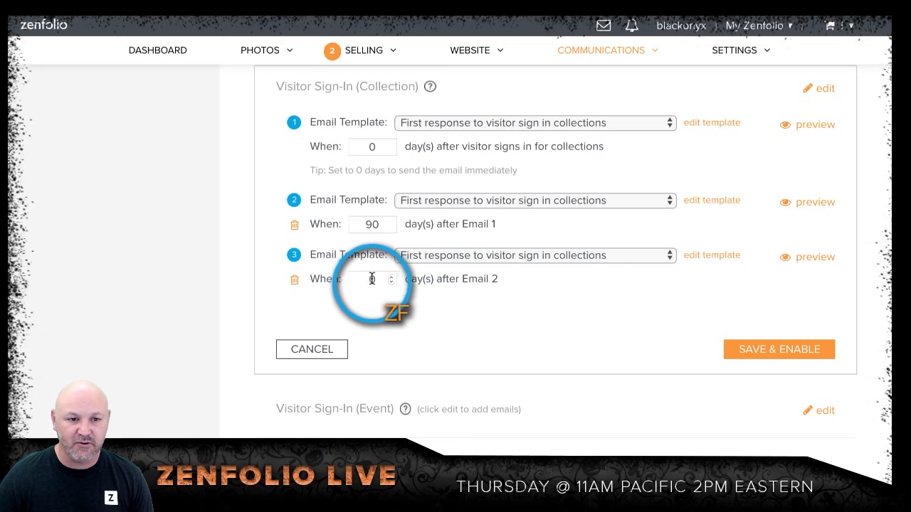
pyautogui.click(392, 277)
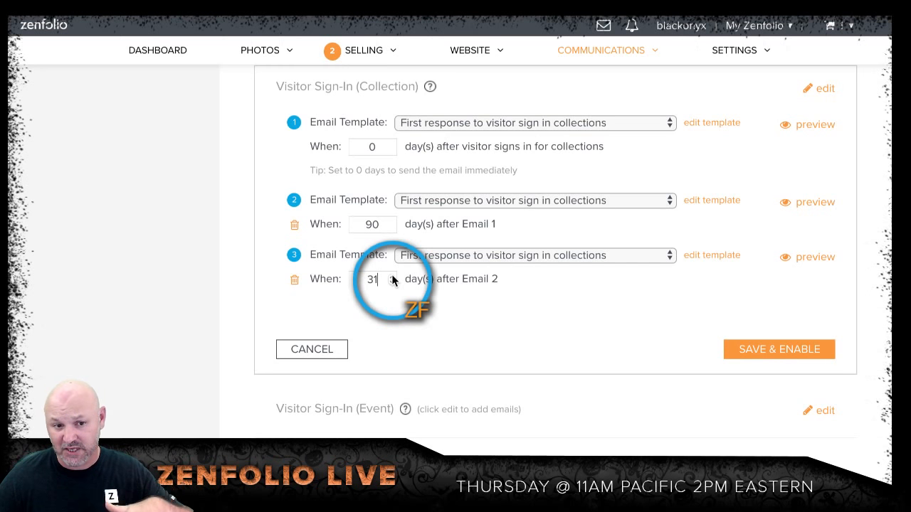
pyautogui.click(391, 276)
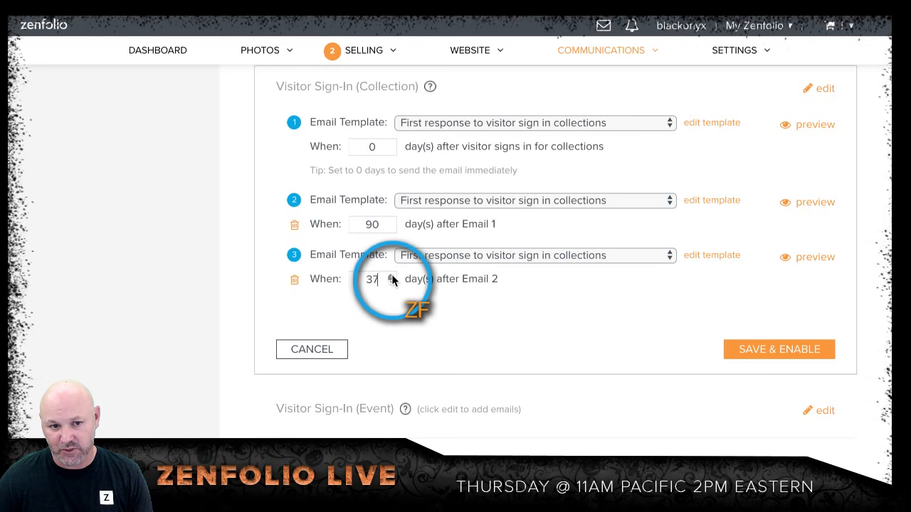
pyautogui.click(391, 276)
pyautogui.click(391, 276)
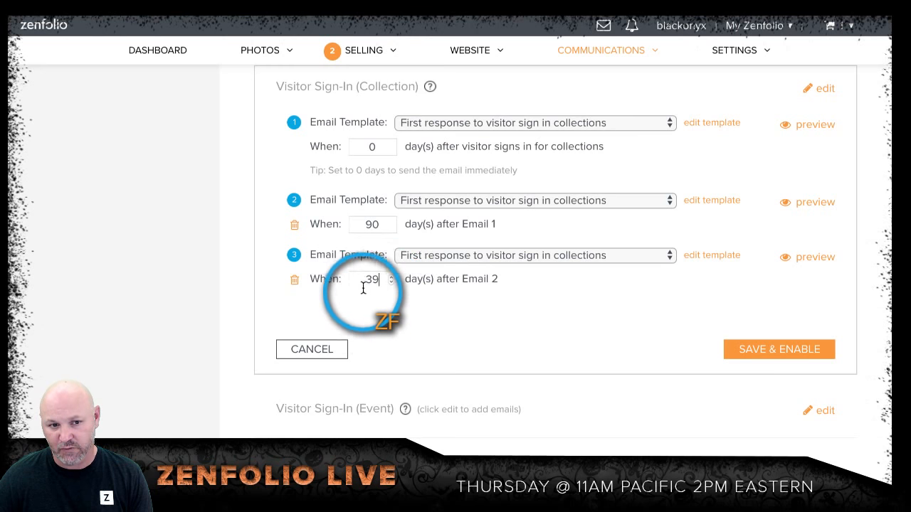
# Step: Set the delays of the second and third emails to 365 days each, then save and enable the triggered email series
pyautogui.doubleClick(375, 224)
pyautogui.write('365')
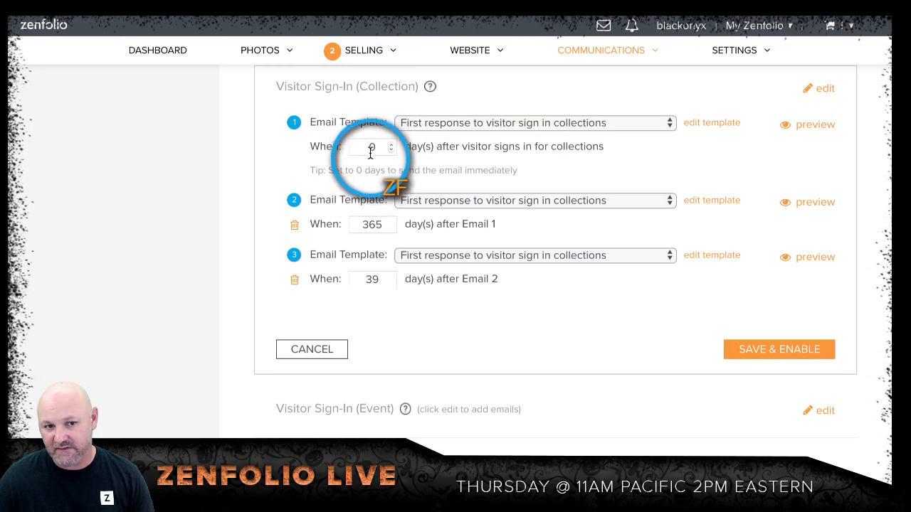
pyautogui.doubleClick(369, 280)
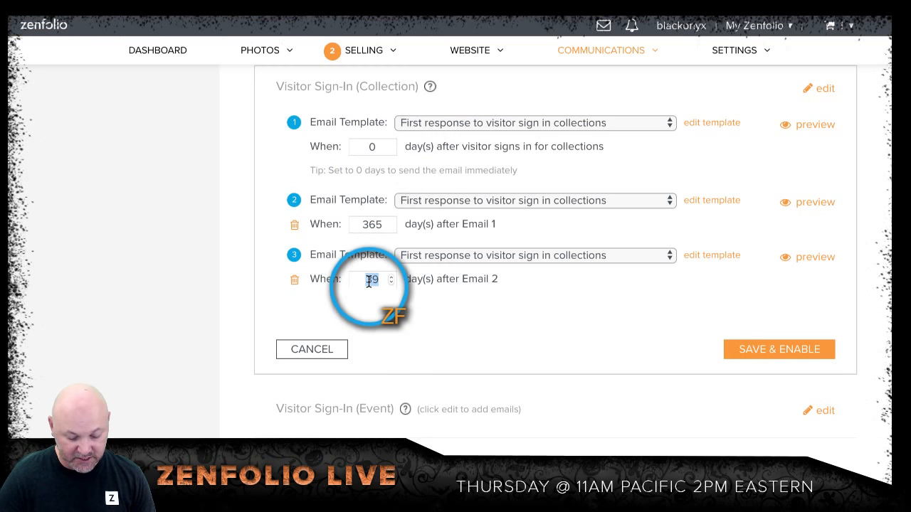
pyautogui.write('365')
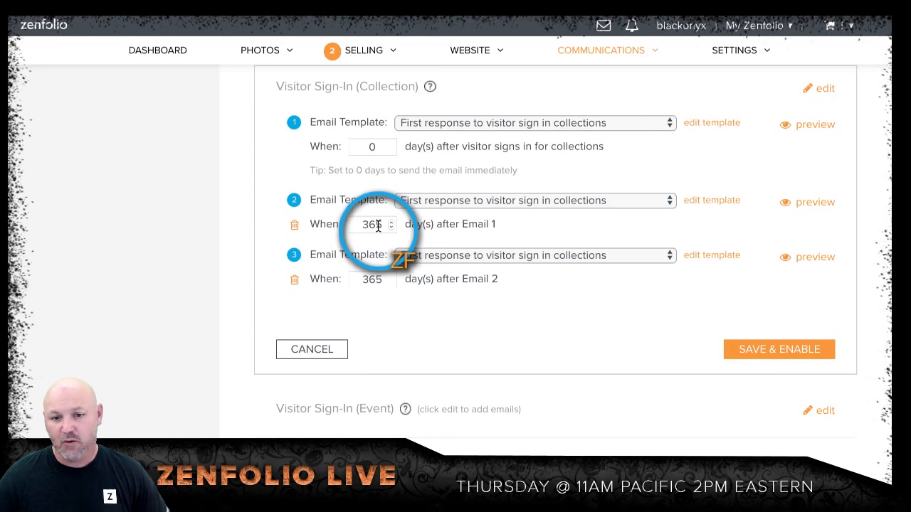
pyautogui.click(745, 348)
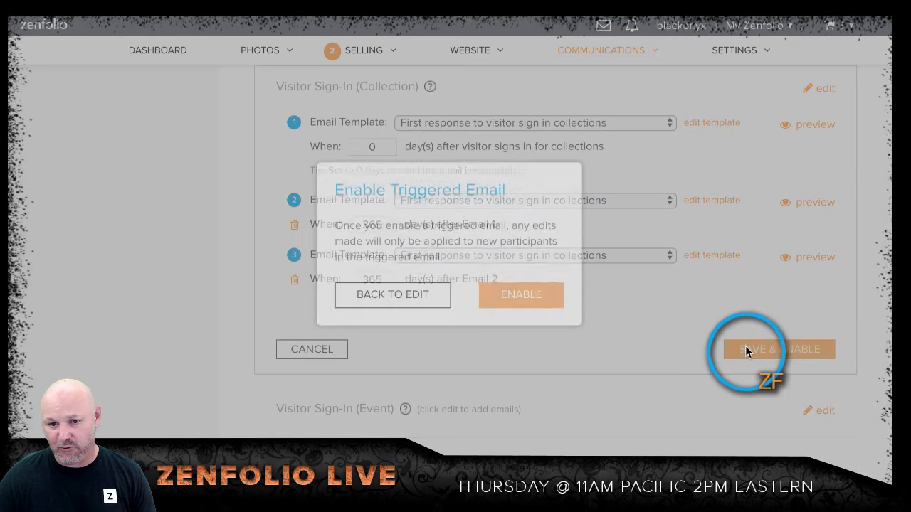
pyautogui.click(514, 294)
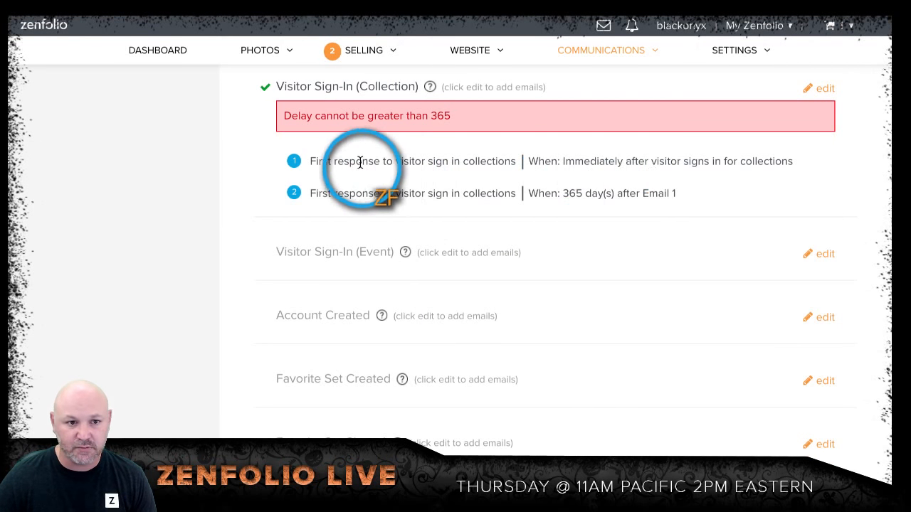
# Step: Edit the Visitor Sign-In (Collection) series and try to save a third email sent 5 days after Email 2 without a template
pyautogui.click(820, 92)
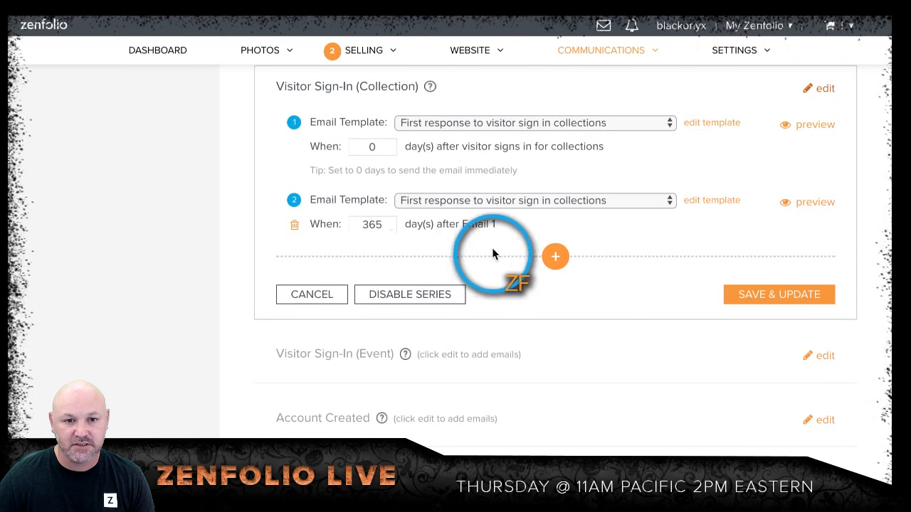
pyautogui.click(549, 258)
pyautogui.click(390, 276)
pyautogui.write('2')
pyautogui.press('BackSpace')
pyautogui.write('5')
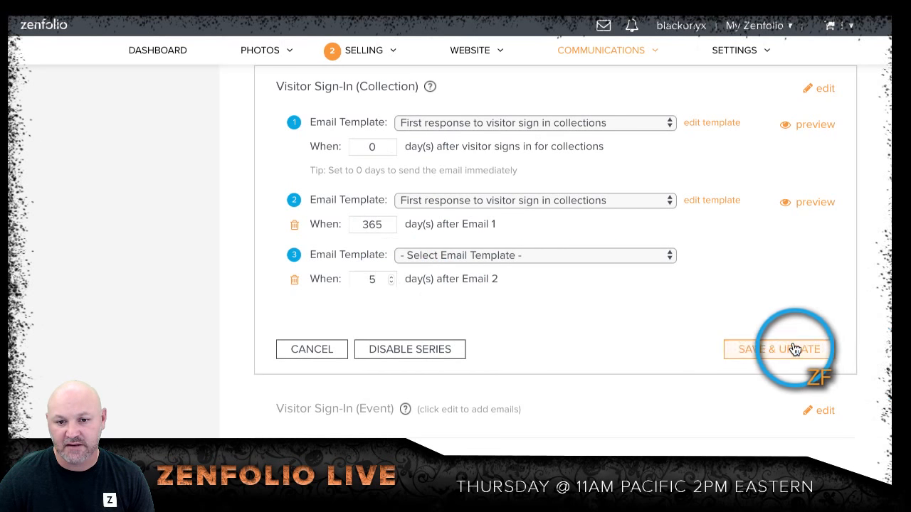
pyautogui.click(791, 347)
# Step: Set Email 2's delay to 321 days, assign "First response to visitor sign in collections" to Email 3, and save the series
pyautogui.doubleClick(375, 262)
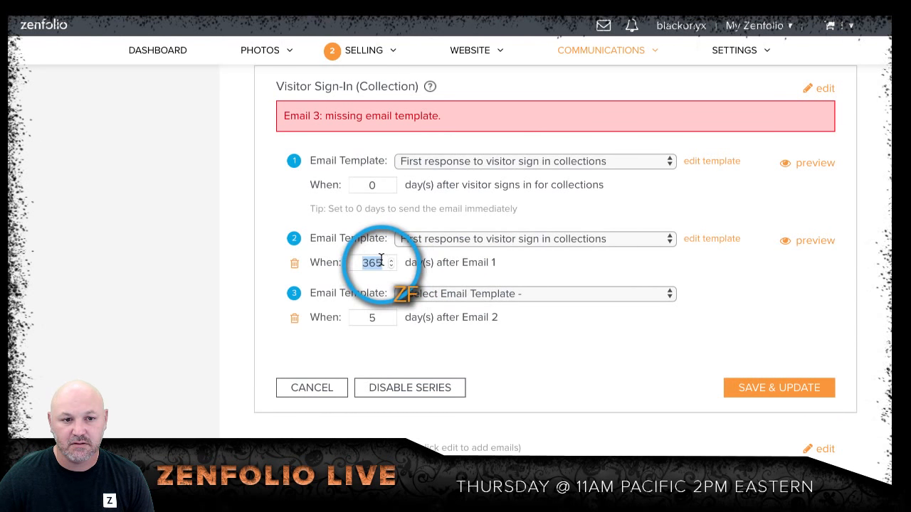
pyautogui.click(391, 266)
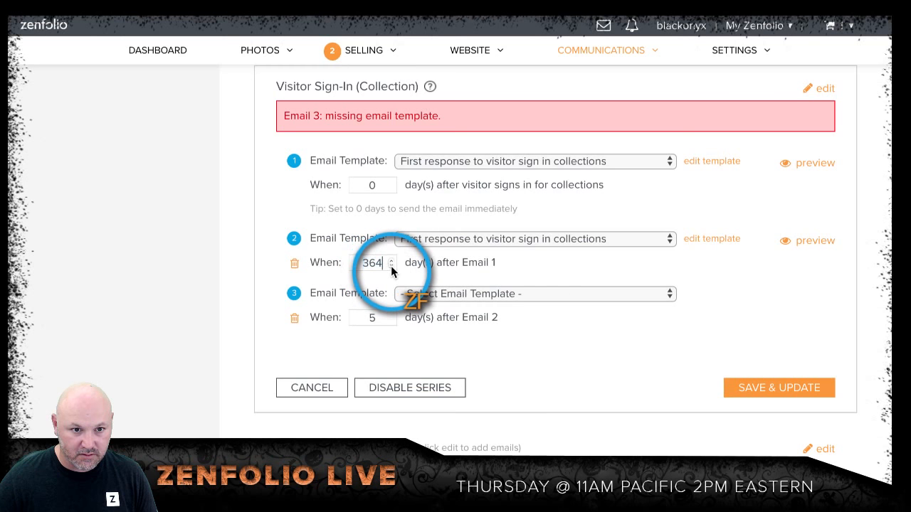
pyautogui.moveTo(391, 266); pyautogui.dragTo(390, 266)
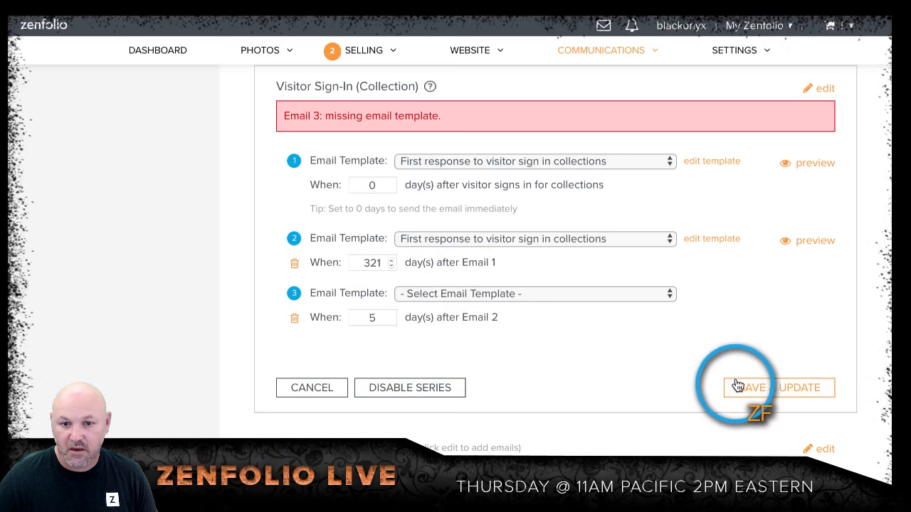
pyautogui.click(557, 293)
pyautogui.click(559, 342)
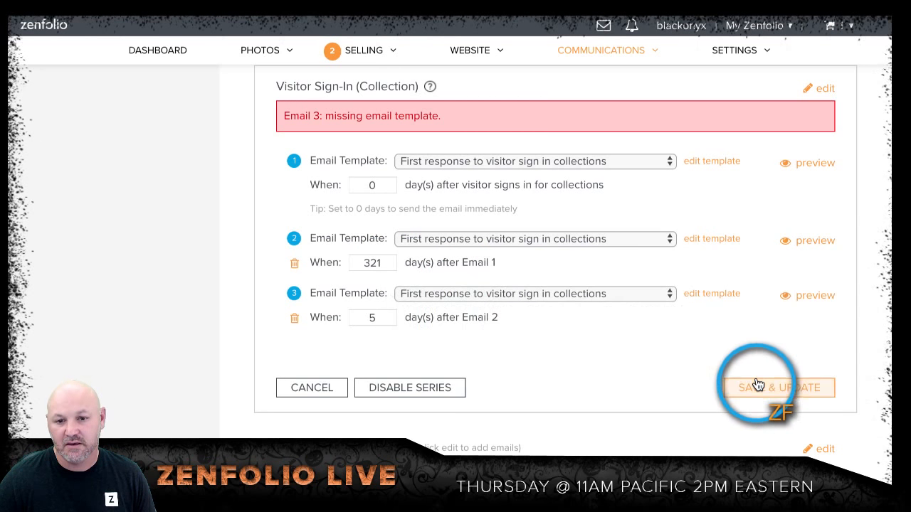
pyautogui.click(756, 382)
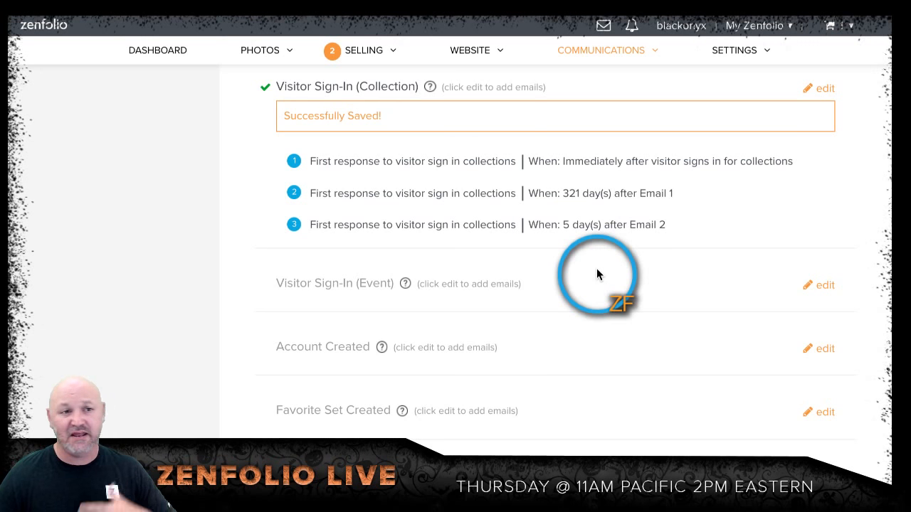
# Step: Return to the dashboard and look through the recent viewer questions in the live chat
pyautogui.click(154, 59)
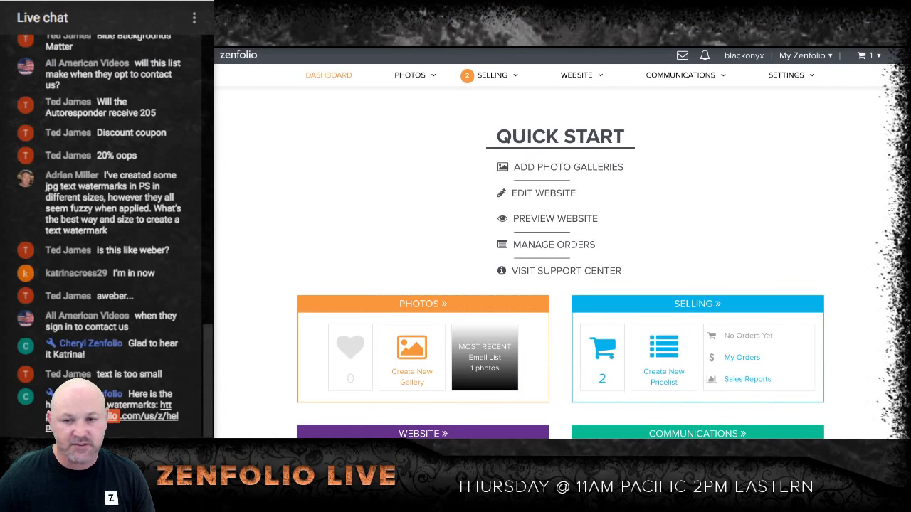
pyautogui.scroll(2, 106, 235)
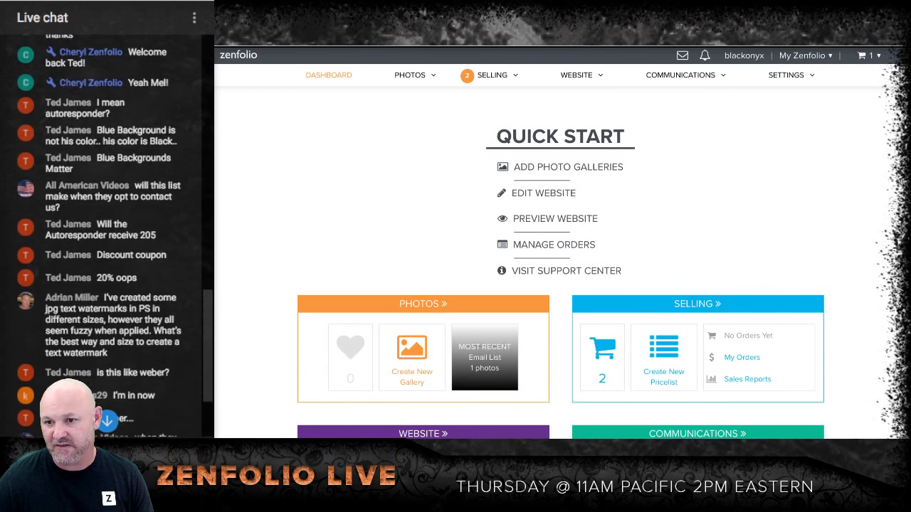
pyautogui.scroll(-2, 107, 235)
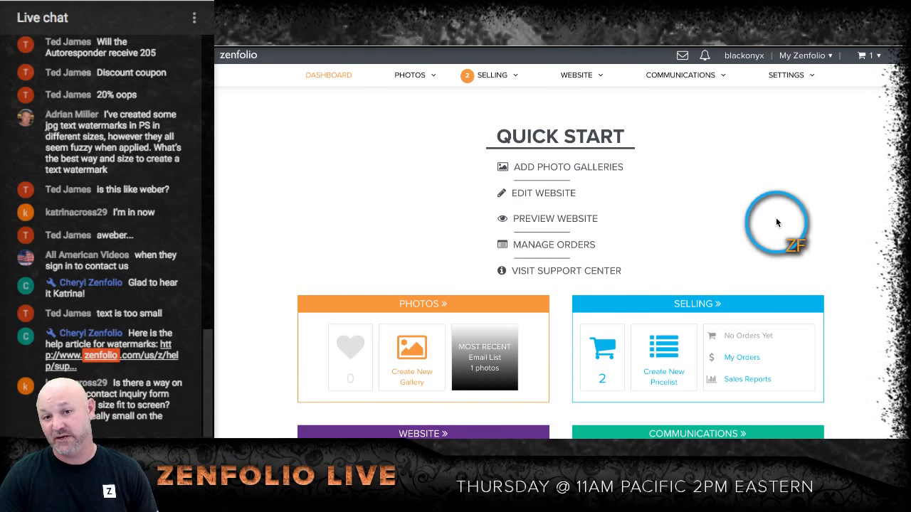
# Step: Open the Refer Friends page in the account settings and view the referral program details
pyautogui.click(773, 93)
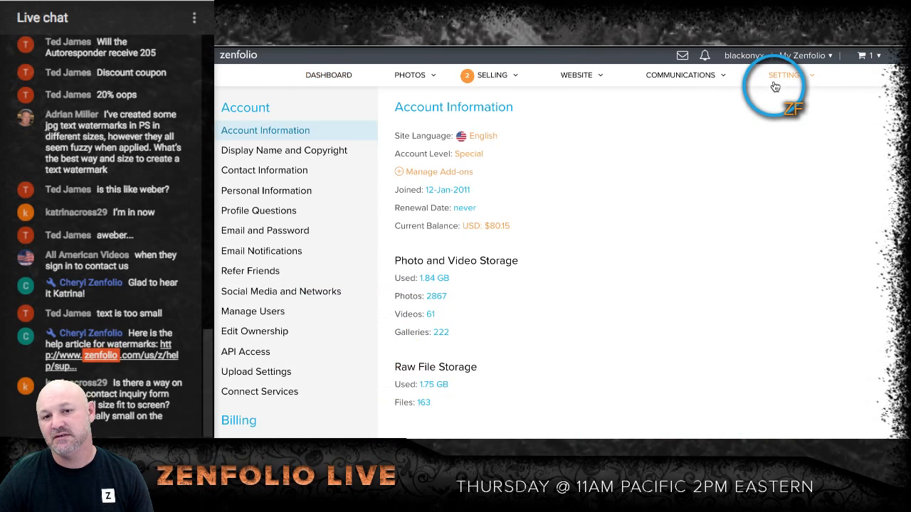
pyautogui.click(264, 279)
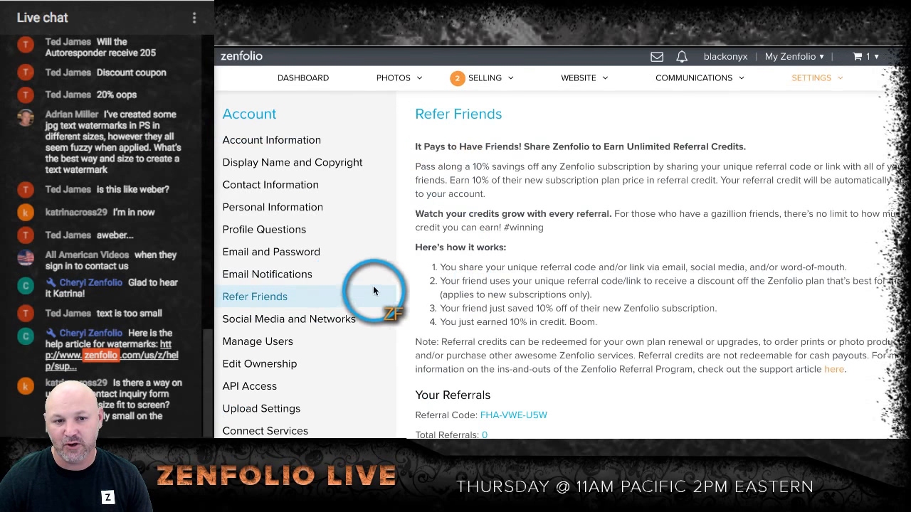
pyautogui.scroll(-1, 540, 348)
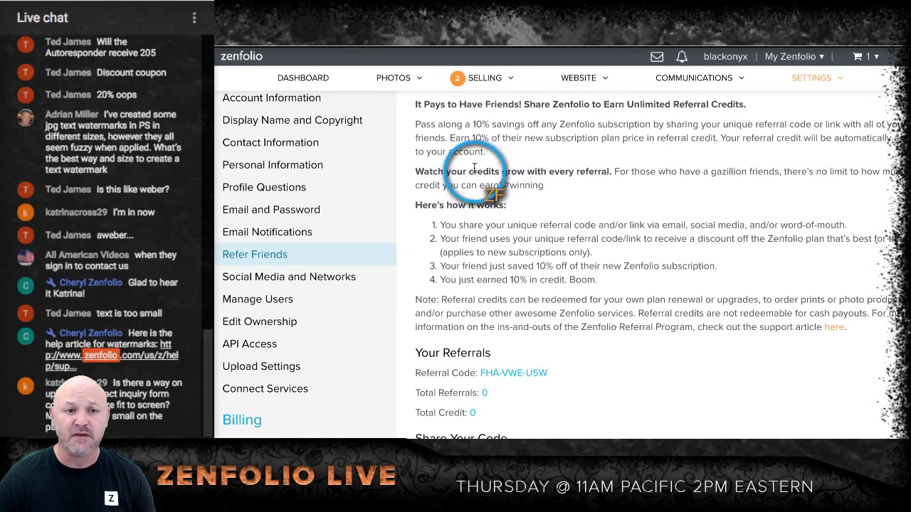
# Step: Open the access control settings of the Raleigh North Carolina Portrait Photographer gallery in the Portfolio group
pyautogui.click(393, 79)
pyautogui.click(397, 83)
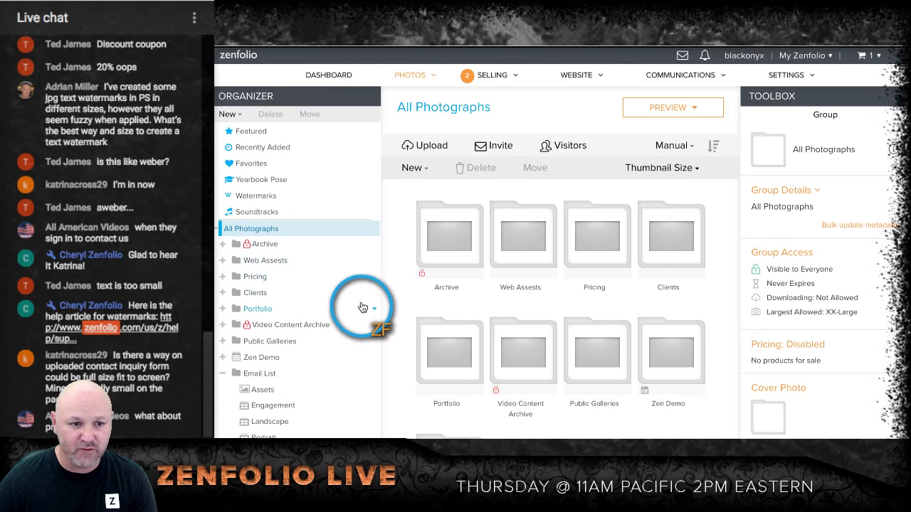
pyautogui.click(223, 309)
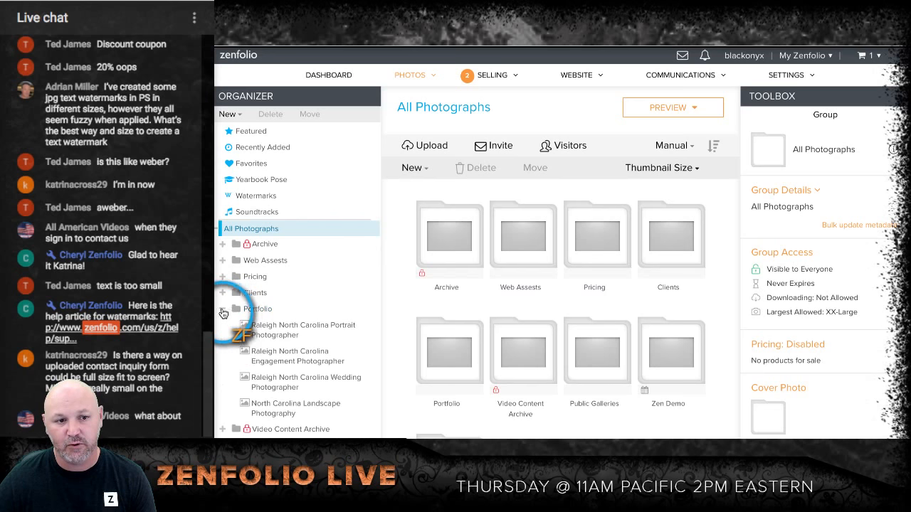
pyautogui.click(237, 311)
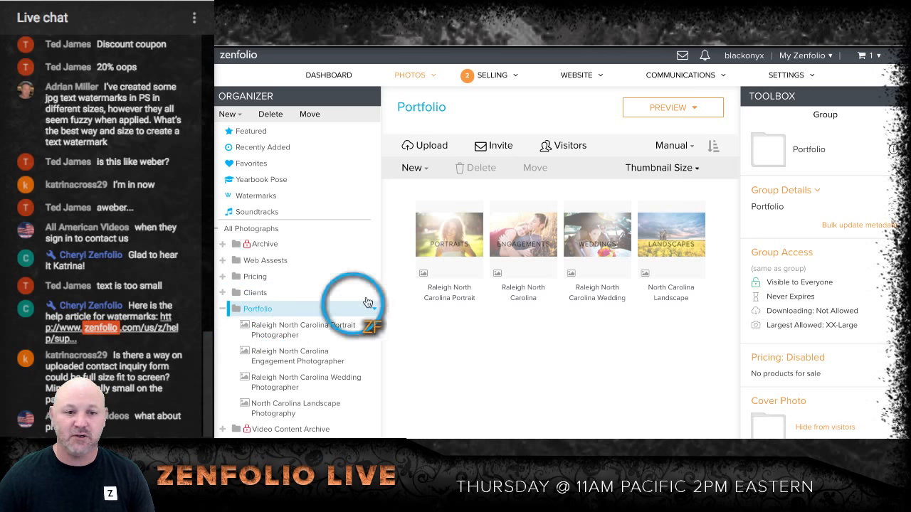
pyautogui.click(452, 233)
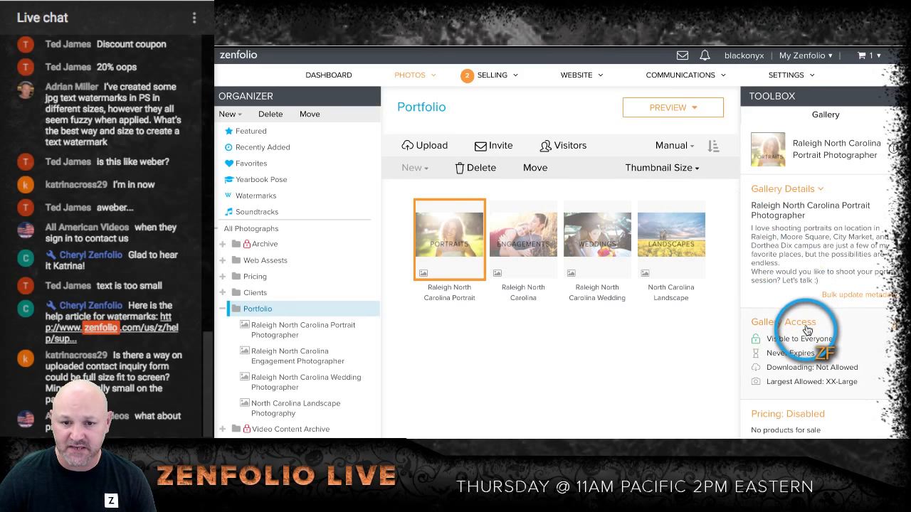
pyautogui.click(807, 328)
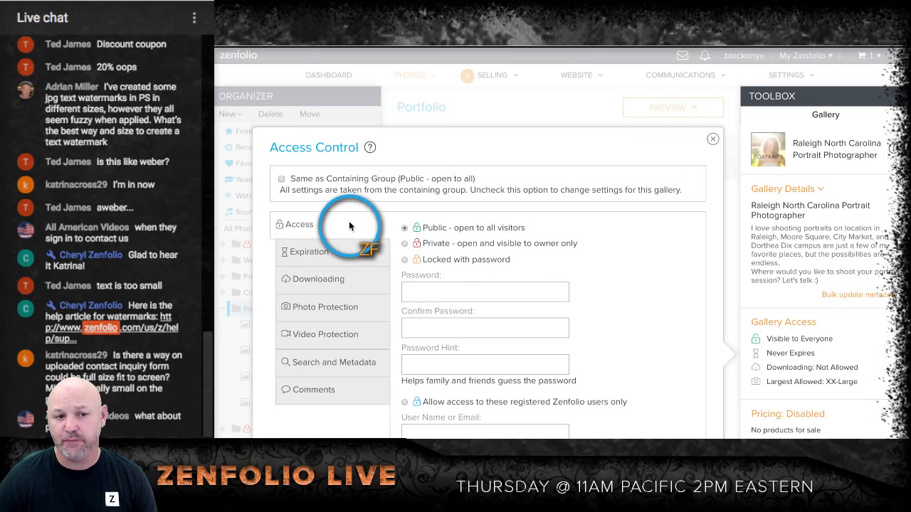
# Step: Review the portrait gallery's Search and Metadata and Access settings, then save them unchanged
pyautogui.click(328, 367)
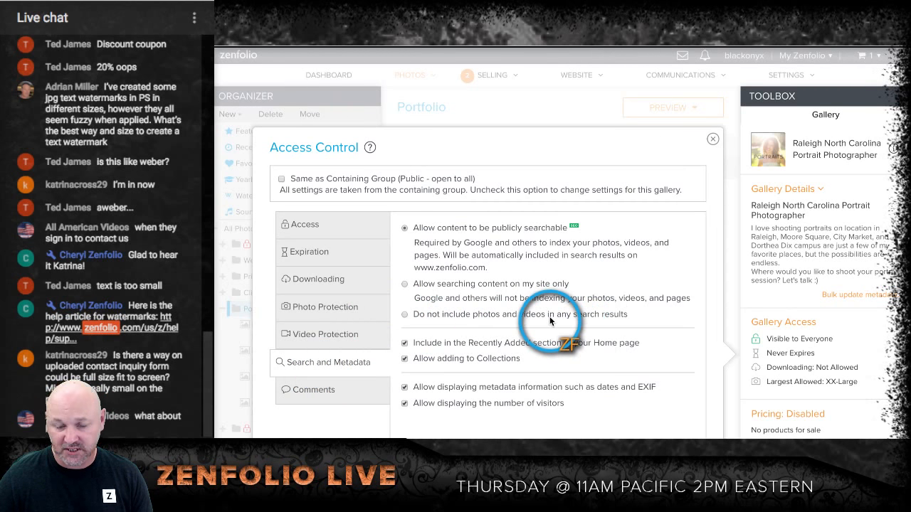
pyautogui.click(334, 229)
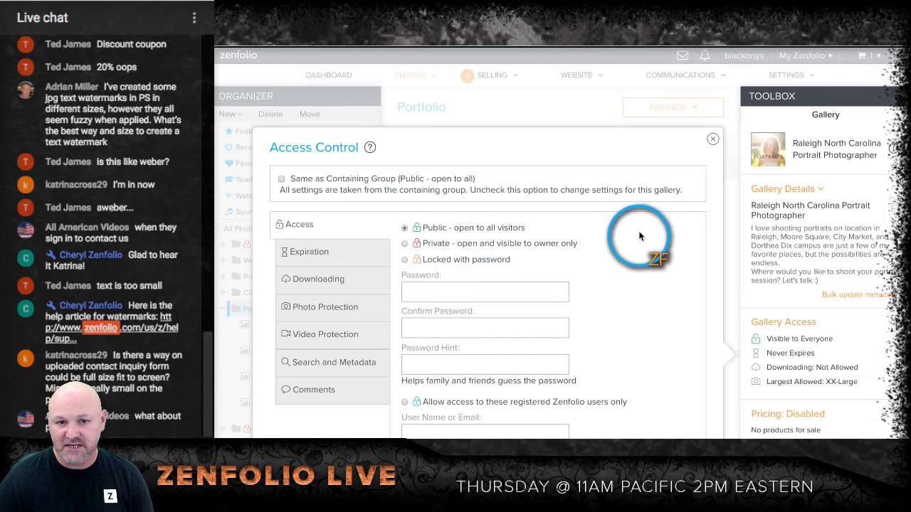
pyautogui.scroll(-1, 688, 228)
pyautogui.scroll(-3, 686, 227)
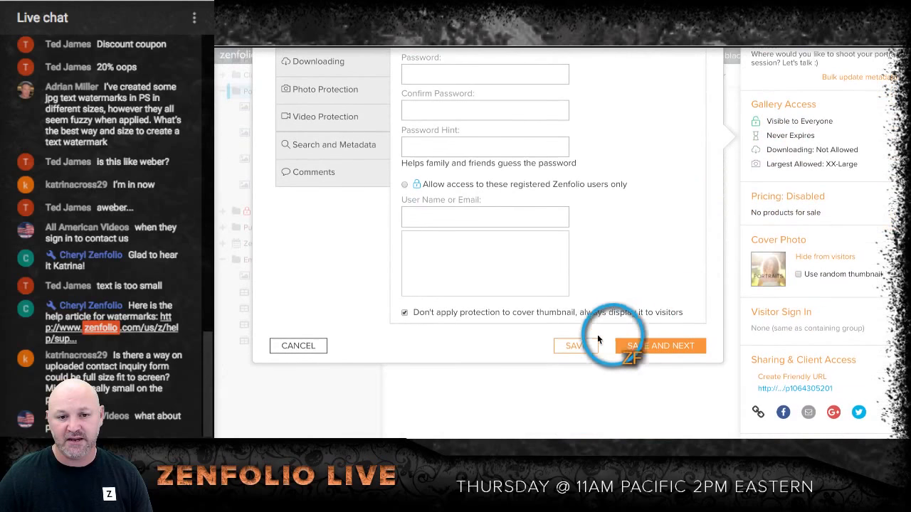
pyautogui.click(574, 346)
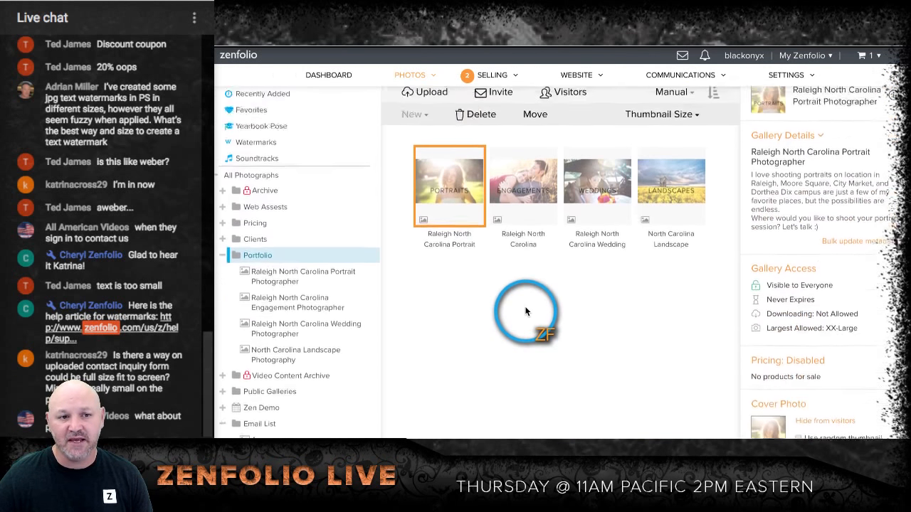
# Step: Lock the Raleigh North Carolina Engagement Photographer gallery with a password, entering and confirming the gallery password
pyautogui.click(523, 225)
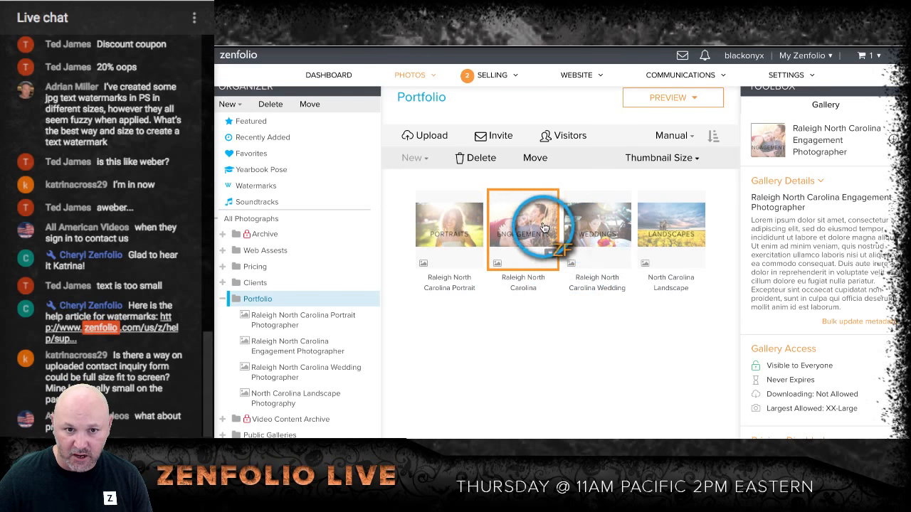
pyautogui.click(779, 348)
pyautogui.click(466, 287)
pyautogui.scroll(-2, 484, 287)
pyautogui.click(455, 193)
pyautogui.write('••••')
pyautogui.click(453, 228)
pyautogui.write('••••')
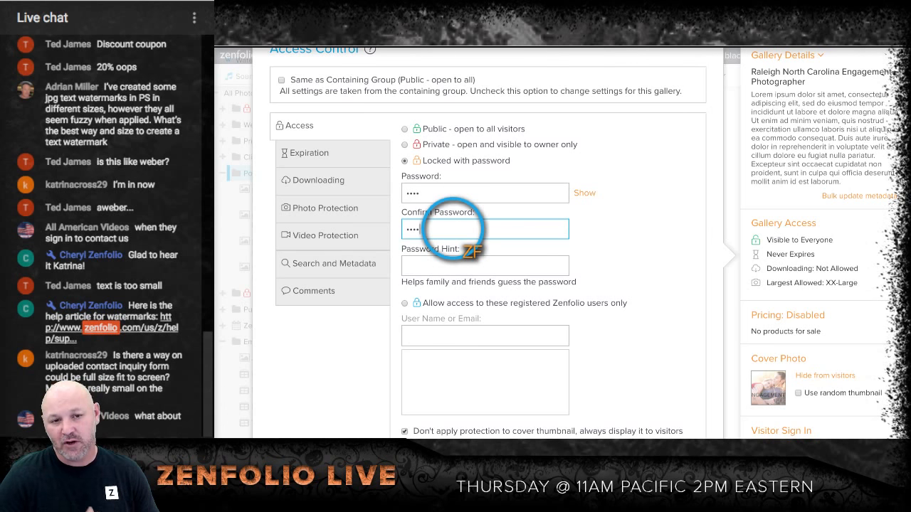
# Step: Reveal the engagement gallery's password and replace it with a longer one containing numbers and symbols
pyautogui.click(553, 195)
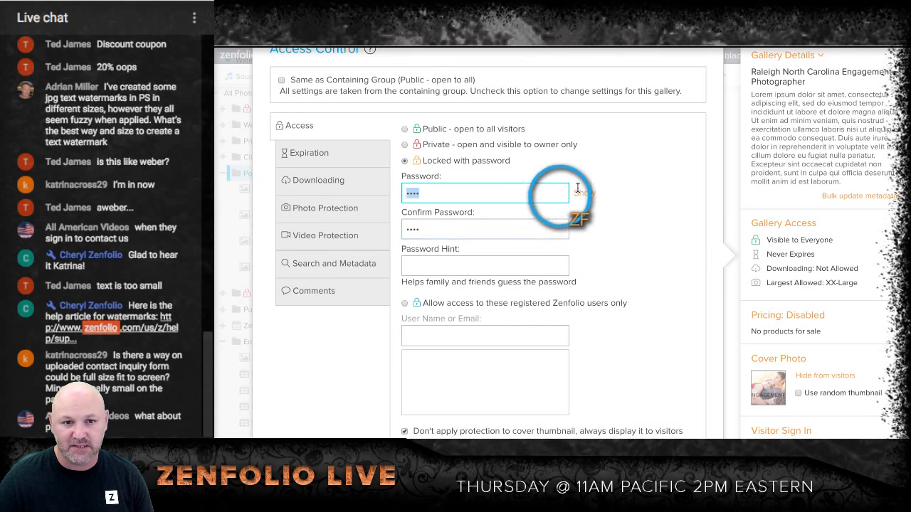
pyautogui.click(582, 193)
pyautogui.doubleClick(513, 192)
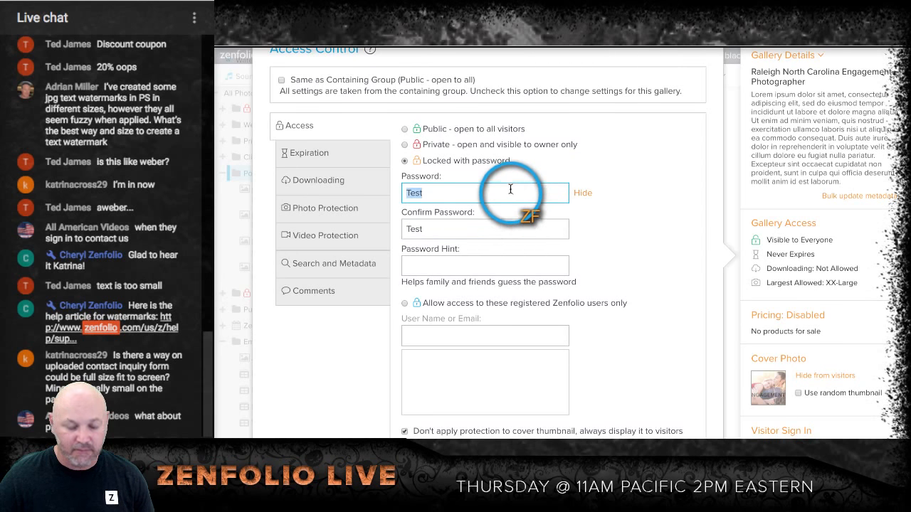
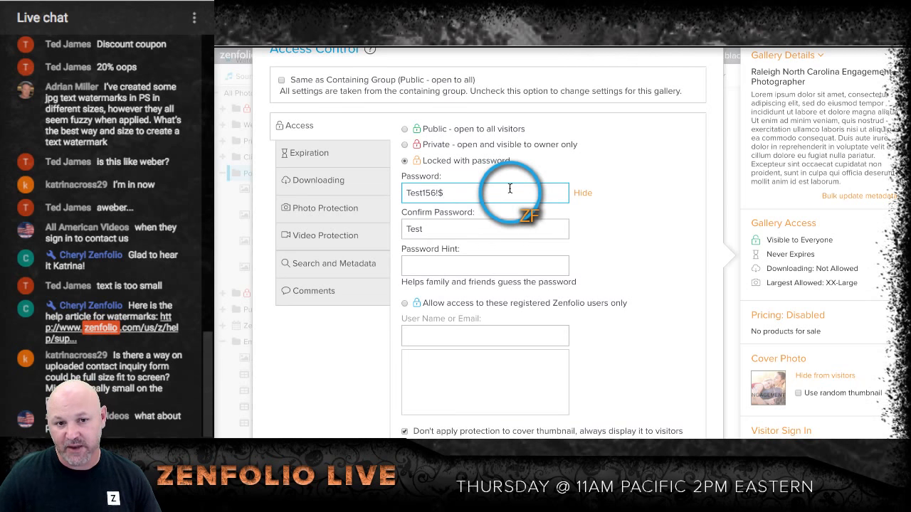
# Step: Re-enter the gallery password to match the confirmation entry, and mask both password entries again
pyautogui.hotkey('shift', 'Left')
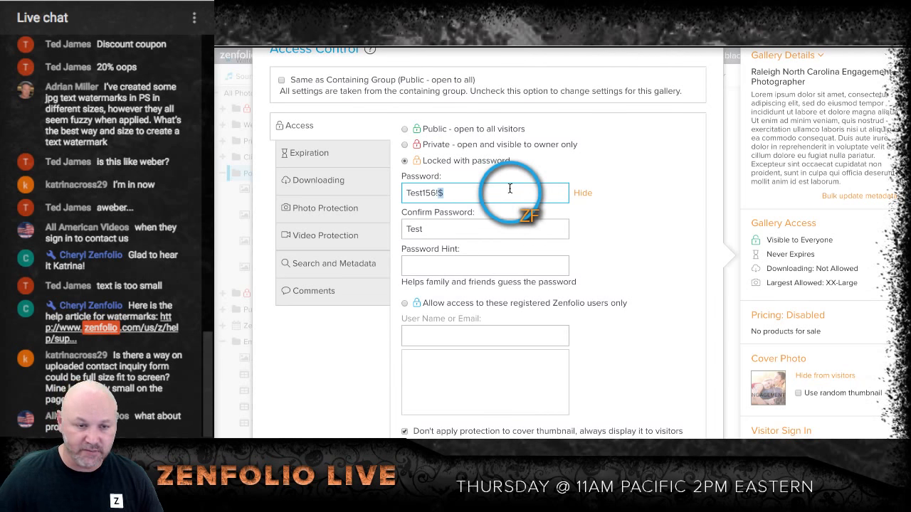
pyautogui.hotkey('shift', 'Home')
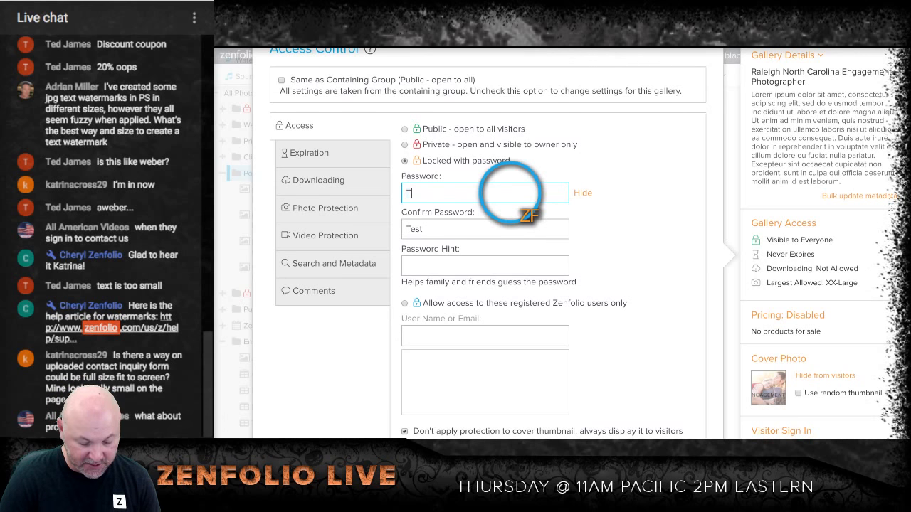
pyautogui.click(582, 192)
# Step: Turn off "Don't apply protection to cover thumbnail, always display it to visitors" for the engagement gallery
pyautogui.scroll(-1, 642, 196)
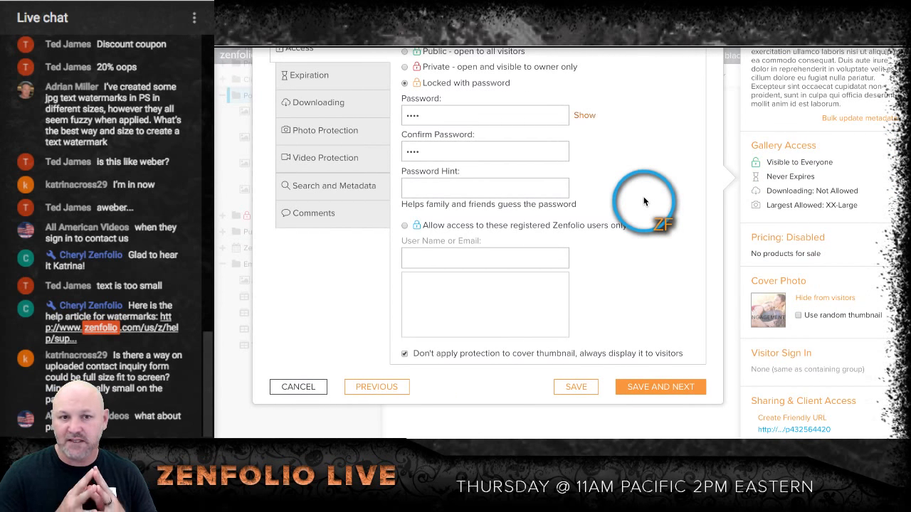
pyautogui.click(404, 353)
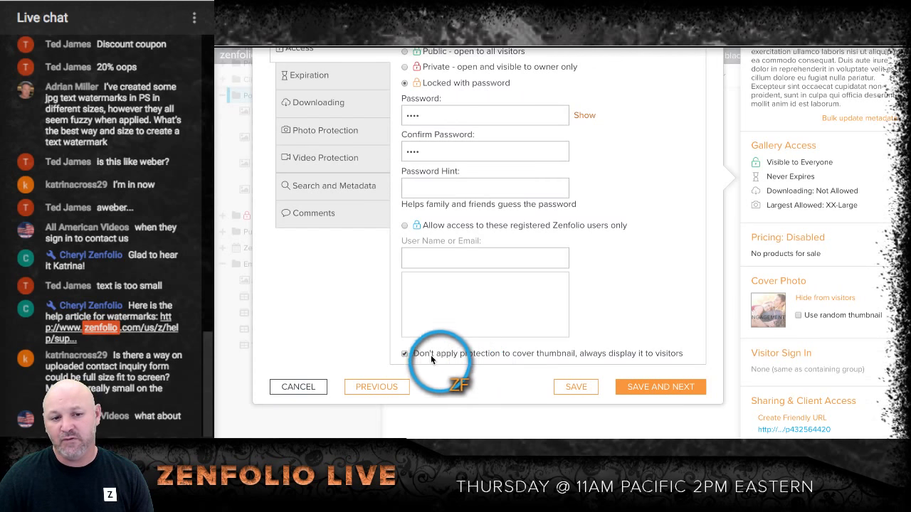
pyautogui.click(403, 354)
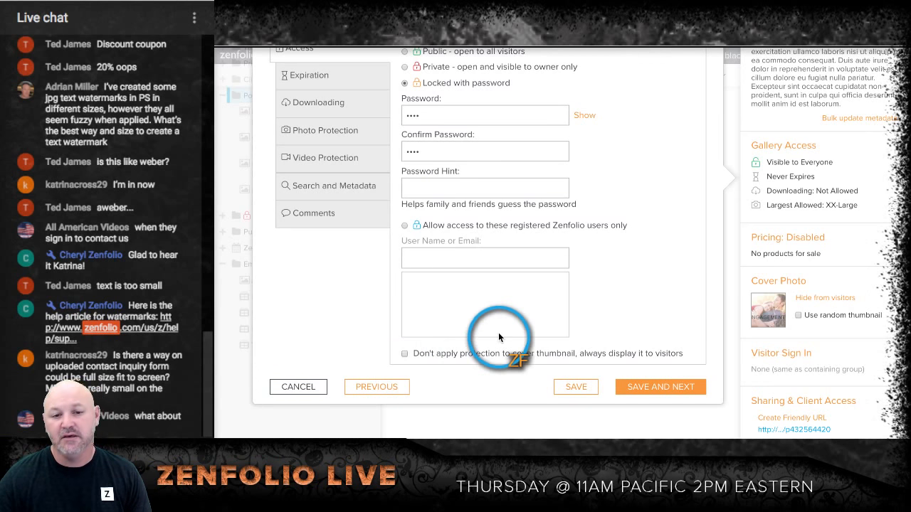
# Step: Save the engagement gallery's access settings and check the protection marker on its thumbnail in the Portfolio group
pyautogui.click(565, 388)
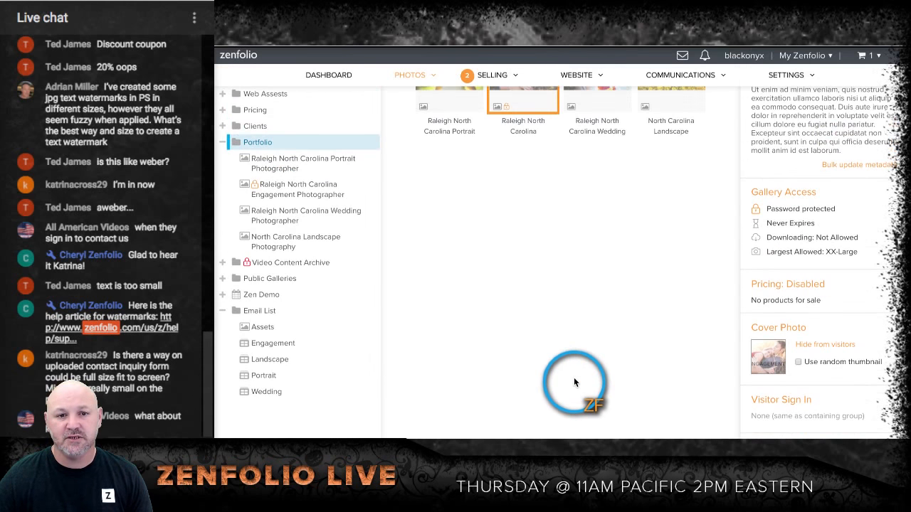
pyautogui.scroll(5, 574, 377)
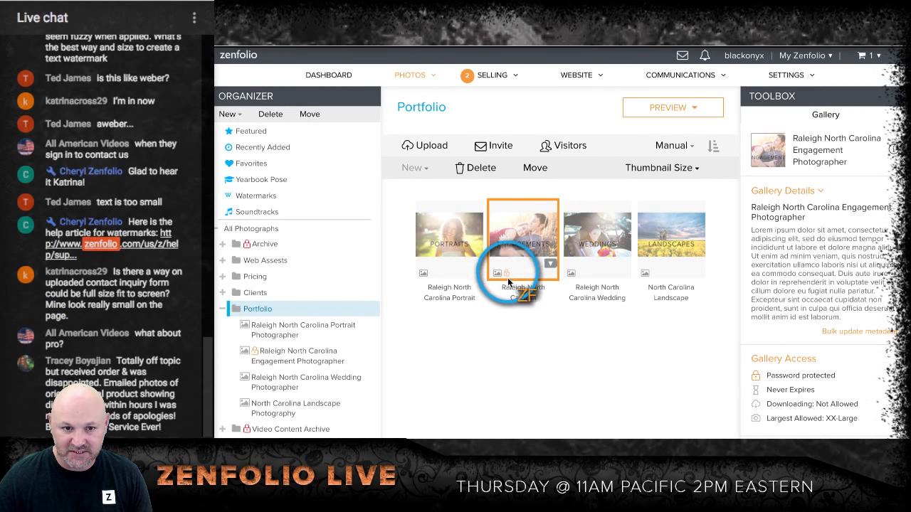
pyautogui.moveTo(509, 279)
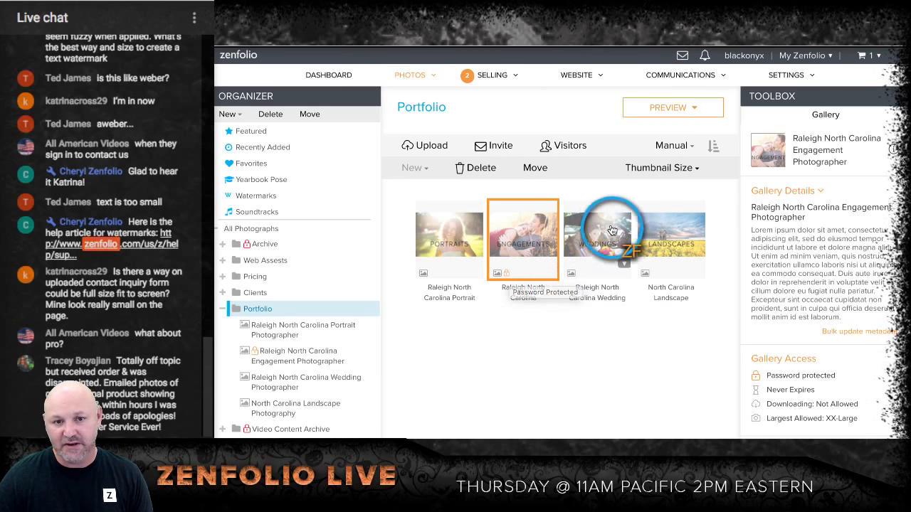
# Step: Stop the Raleigh North Carolina Wedding Photographer gallery inheriting group access, make it "Private - open and visible to owner only", and save, continuing to the next gallery
pyautogui.click(611, 230)
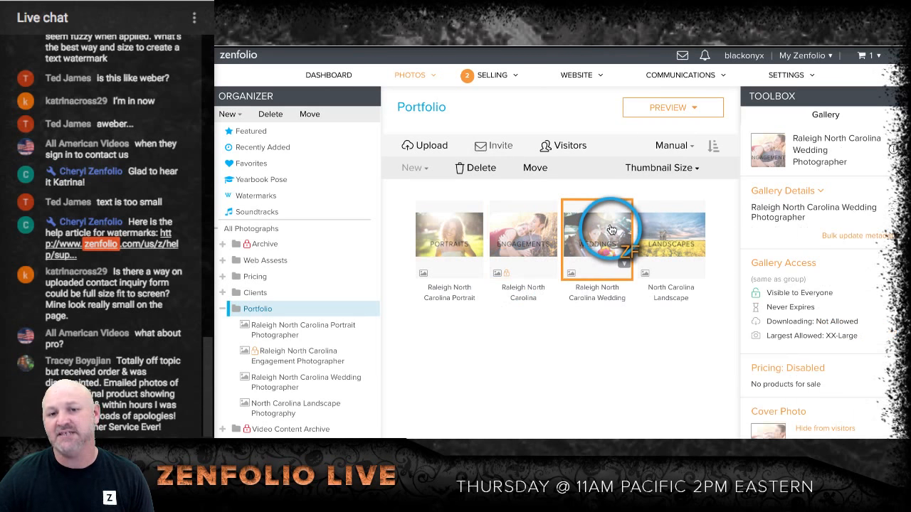
pyautogui.click(767, 263)
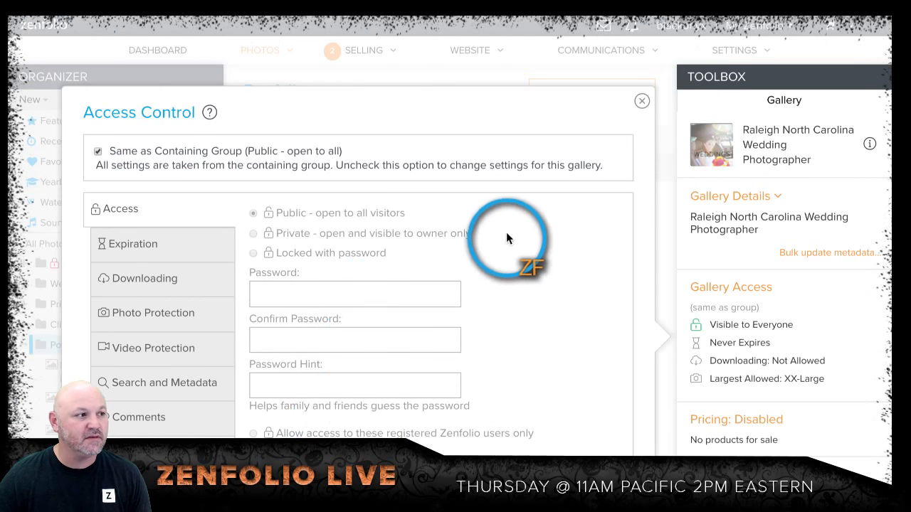
pyautogui.scroll(-1, 505, 235)
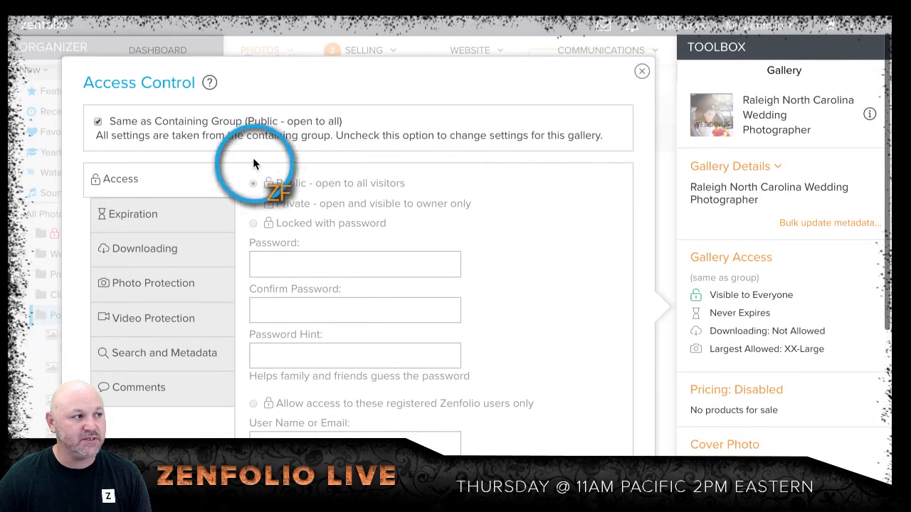
pyautogui.click(101, 122)
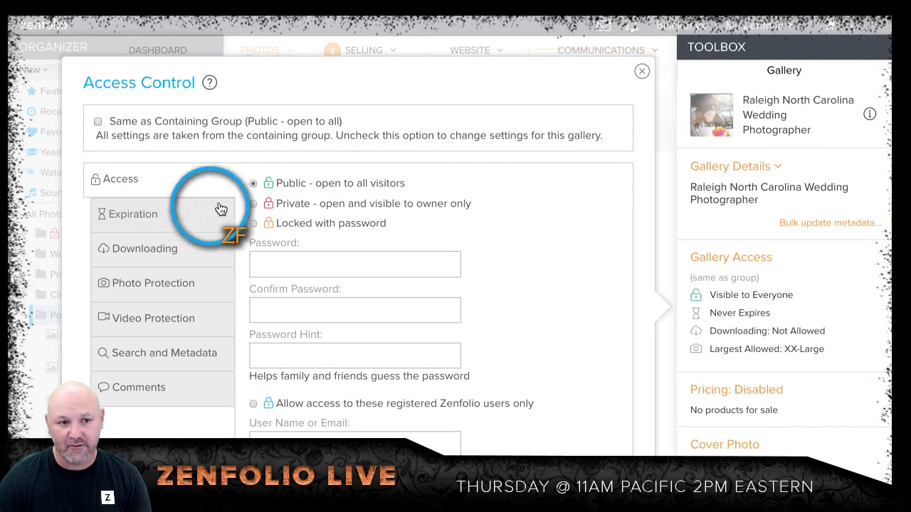
pyautogui.click(254, 204)
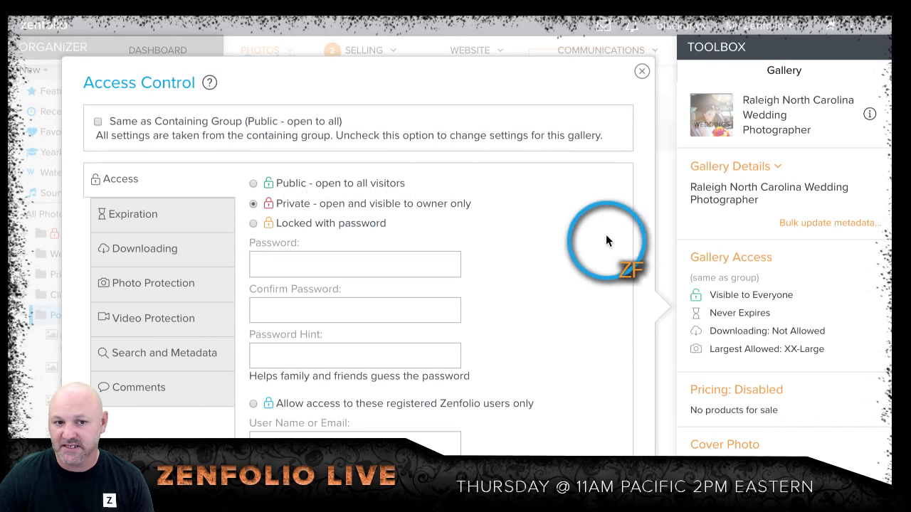
pyautogui.scroll(-2, 610, 239)
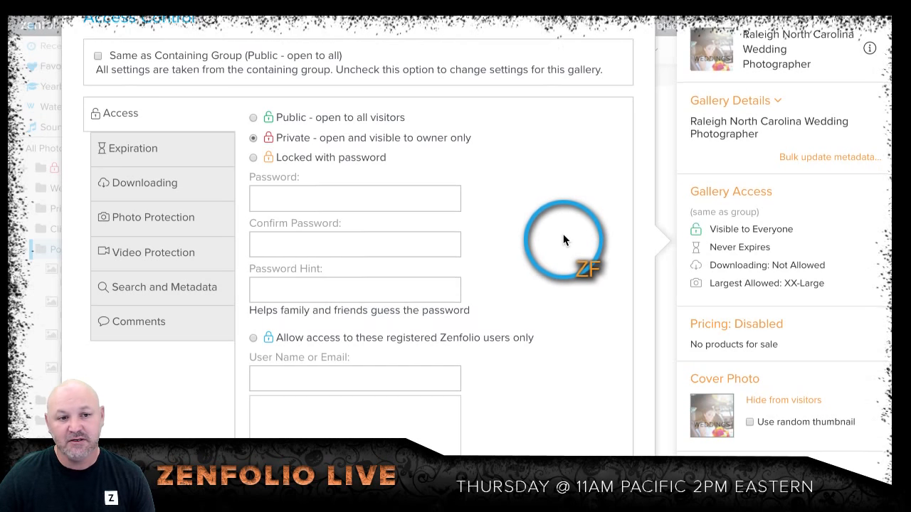
pyautogui.scroll(-3, 559, 235)
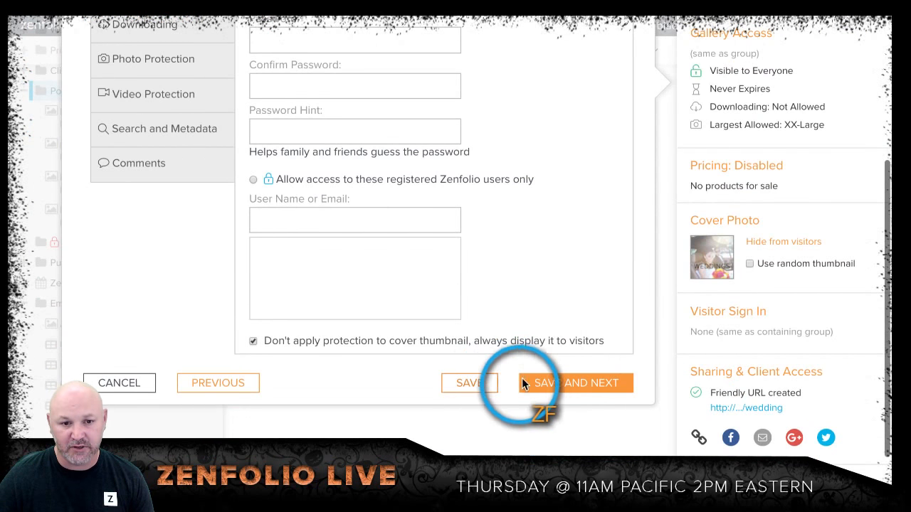
pyautogui.click(558, 383)
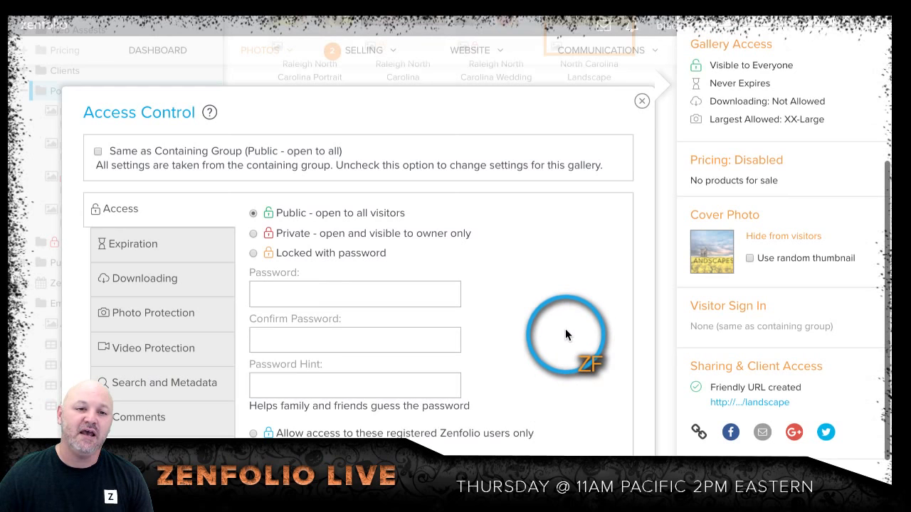
# Step: Restrict the North Carolina Landscape Photography gallery to "Allow access to these registered Zenfolio users only" and save the access settings
pyautogui.scroll(-1, 590, 284)
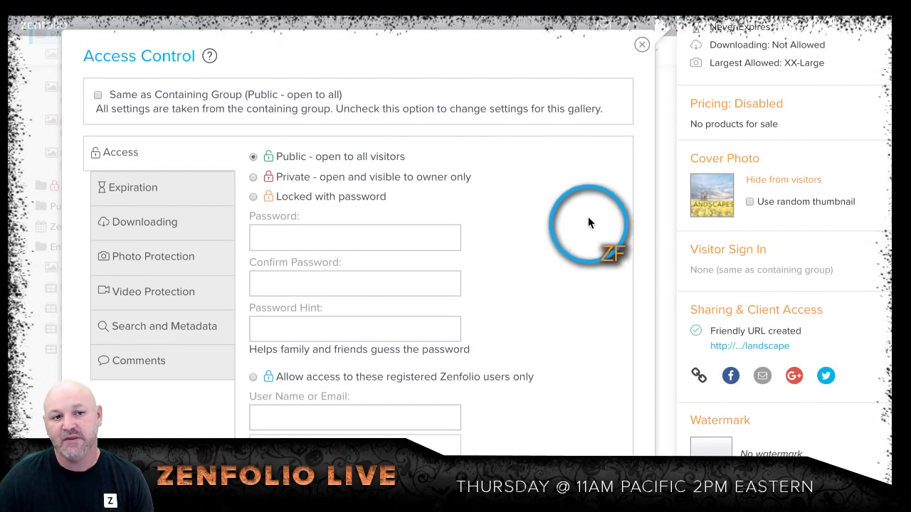
pyautogui.scroll(-1, 540, 219)
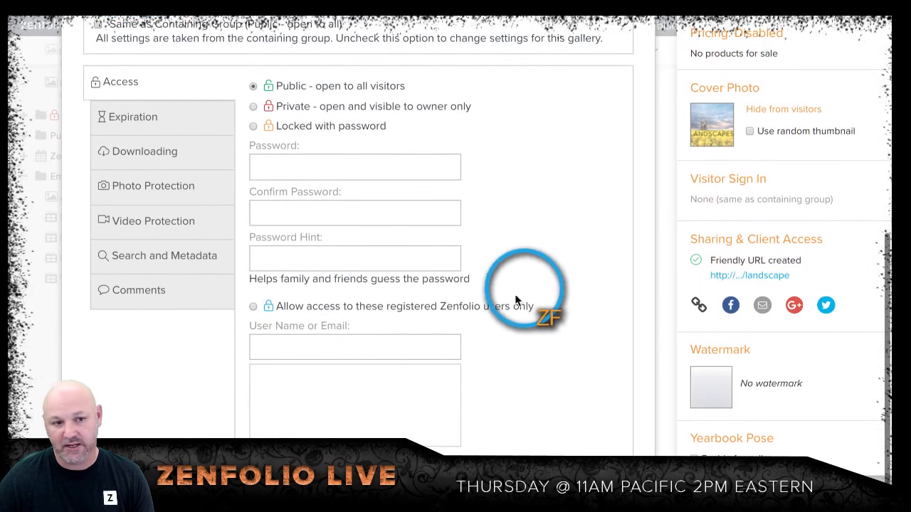
pyautogui.click(253, 306)
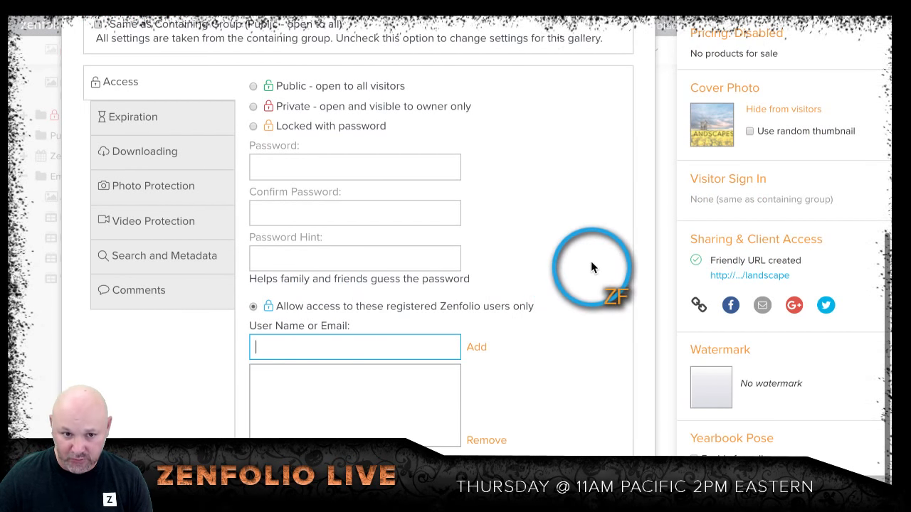
pyautogui.scroll(-1, 589, 281)
pyautogui.scroll(1, 645, 281)
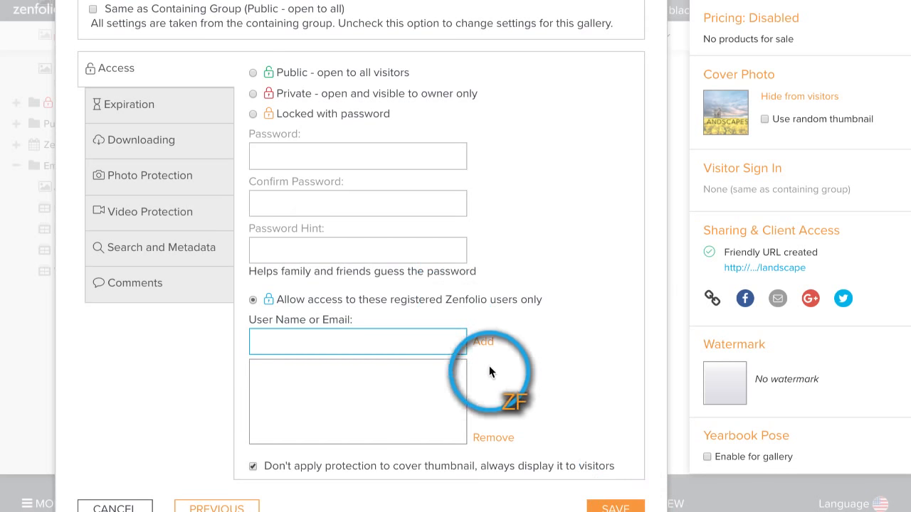
pyautogui.click(609, 509)
pyautogui.click(608, 508)
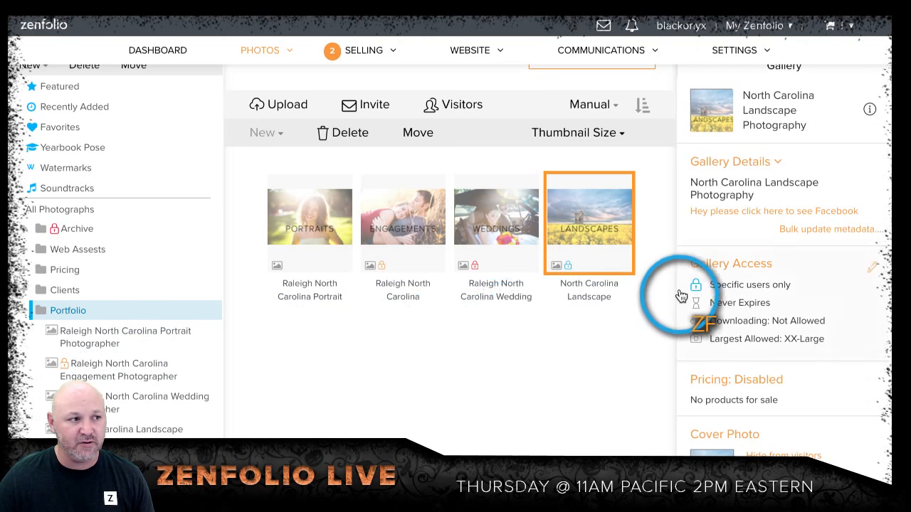
pyautogui.scroll(-5, 683, 298)
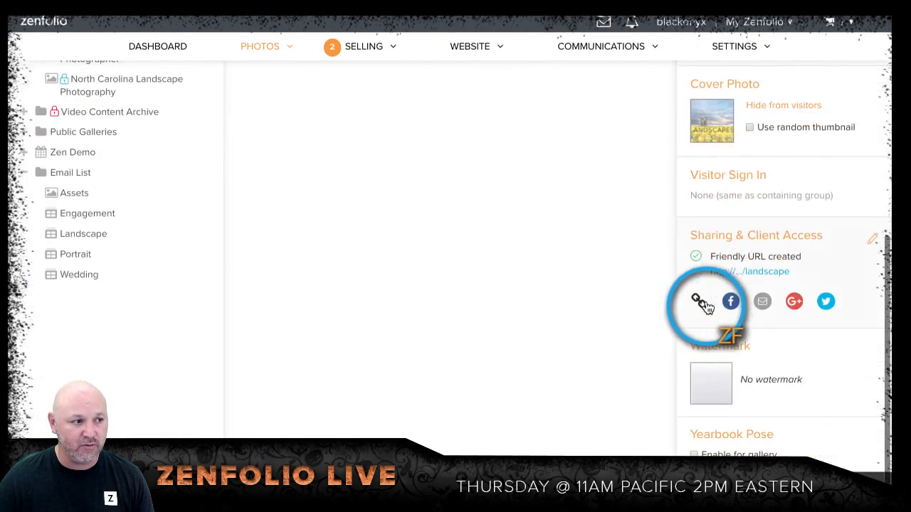
pyautogui.click(758, 247)
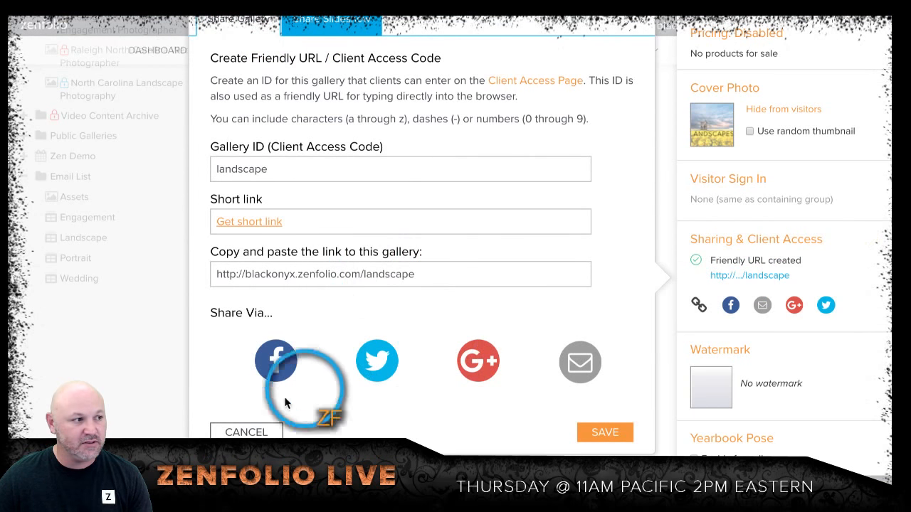
pyautogui.click(246, 432)
pyautogui.scroll(4, 497, 373)
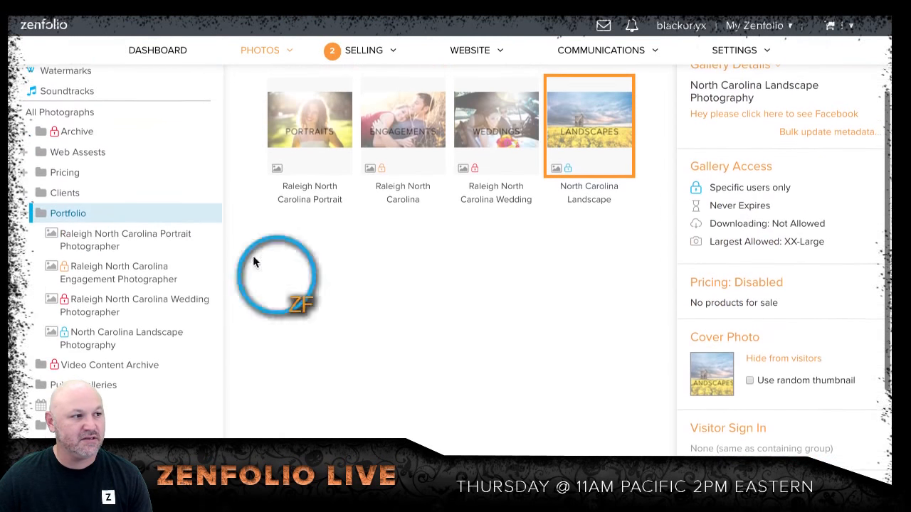
pyautogui.scroll(3, 701, 196)
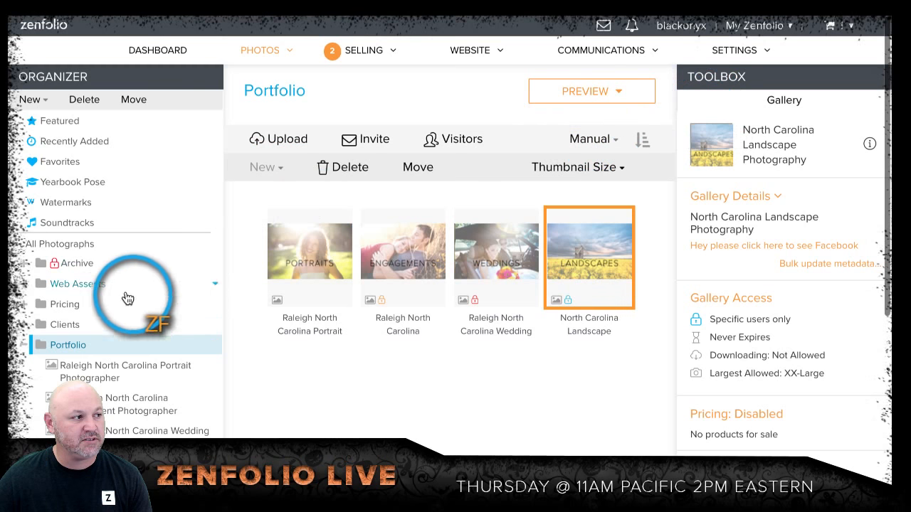
pyautogui.click(80, 333)
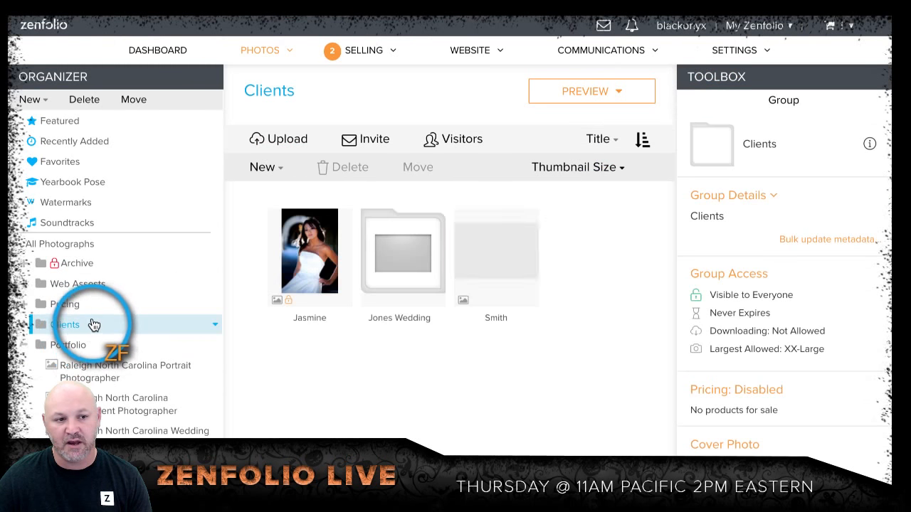
# Step: Copy the Portfolio group's link from its sharing and client access settings, and close them without saving
pyautogui.click(83, 347)
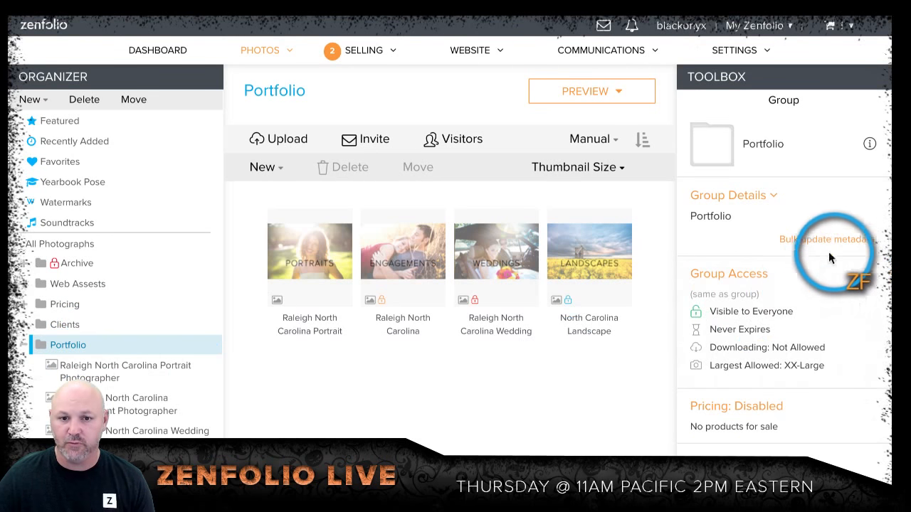
pyautogui.scroll(-4, 829, 277)
pyautogui.click(740, 349)
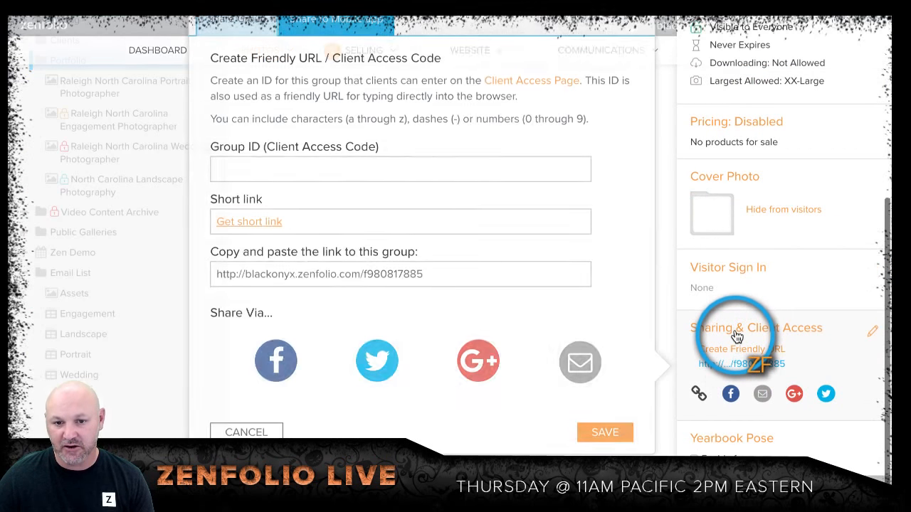
pyautogui.rightClick(397, 277)
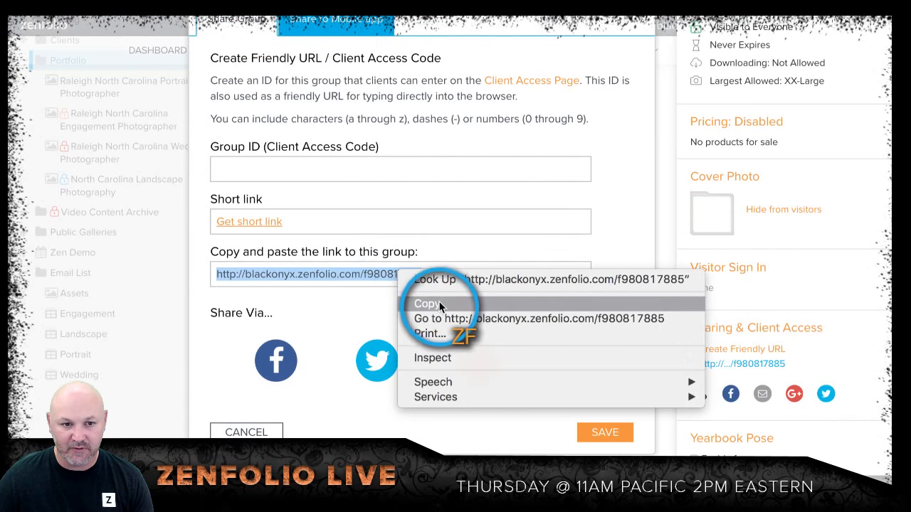
pyautogui.click(438, 305)
pyautogui.click(256, 431)
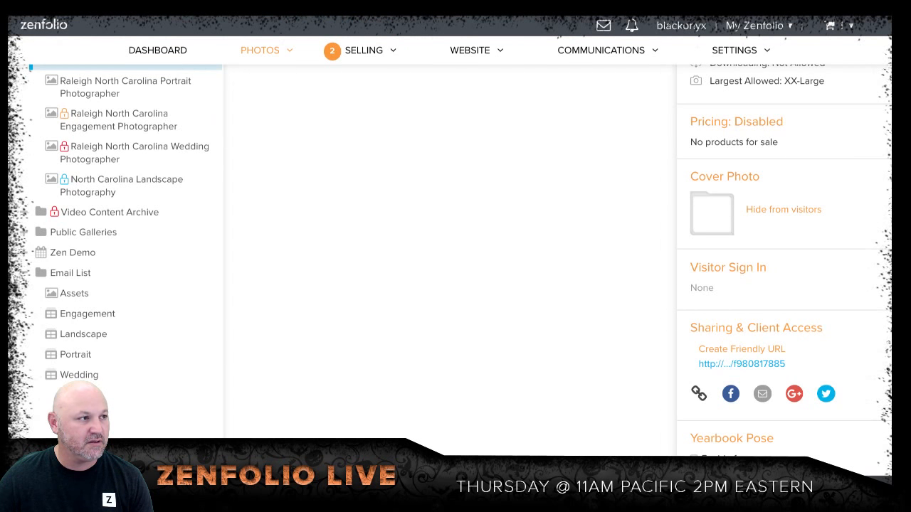
# Step: Switch to a new Firefox window, load the Portfolio group's public page as a visitor, and open the engagement gallery
pyautogui.press('super+n')
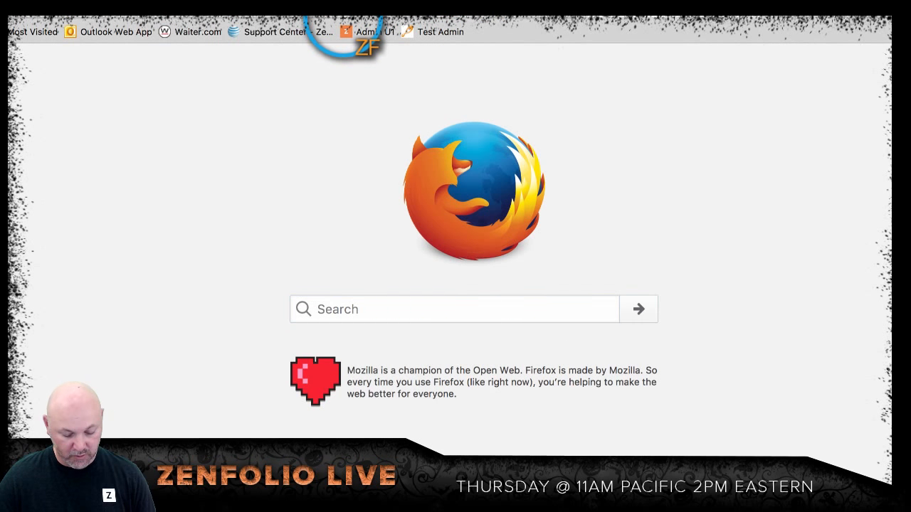
pyautogui.click(347, 31)
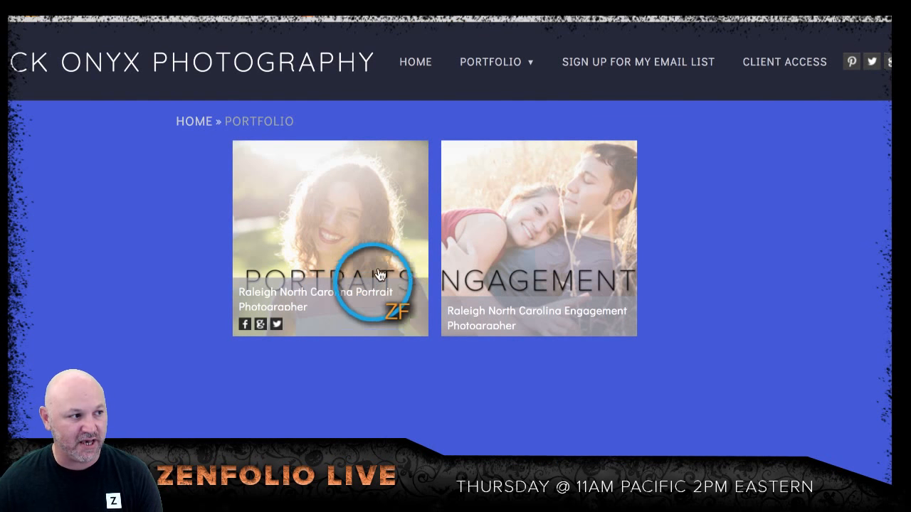
pyautogui.click(557, 249)
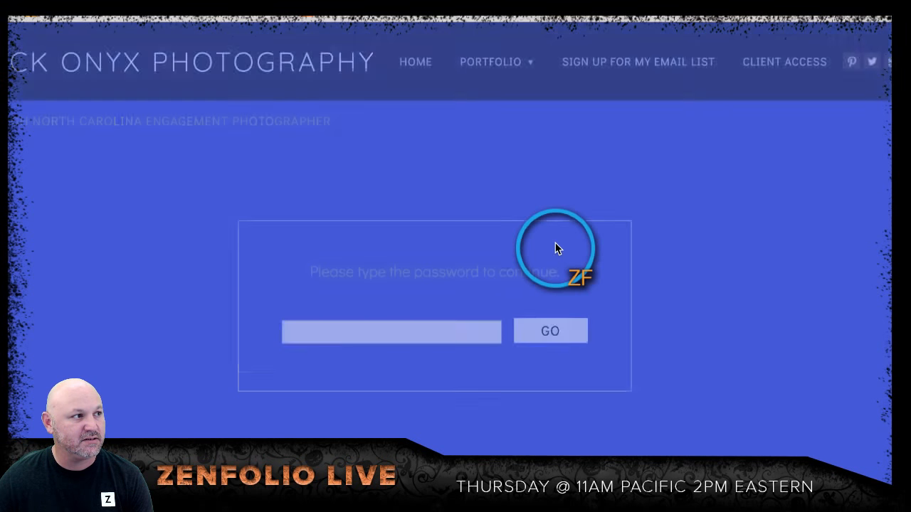
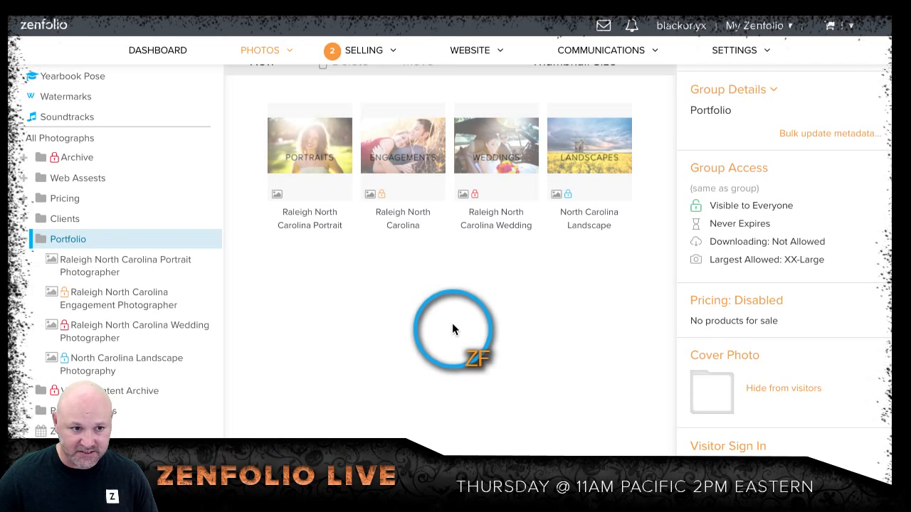
# Step: Open the 3:2 Price List from the selling price lists and expand its Small Format Prints to examine the per-size pricing
pyautogui.scroll(3, 453, 329)
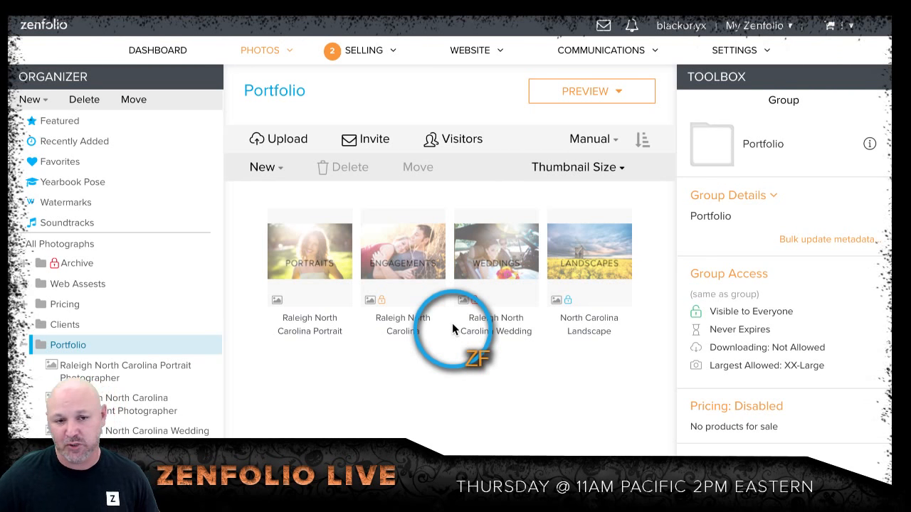
pyautogui.click(365, 52)
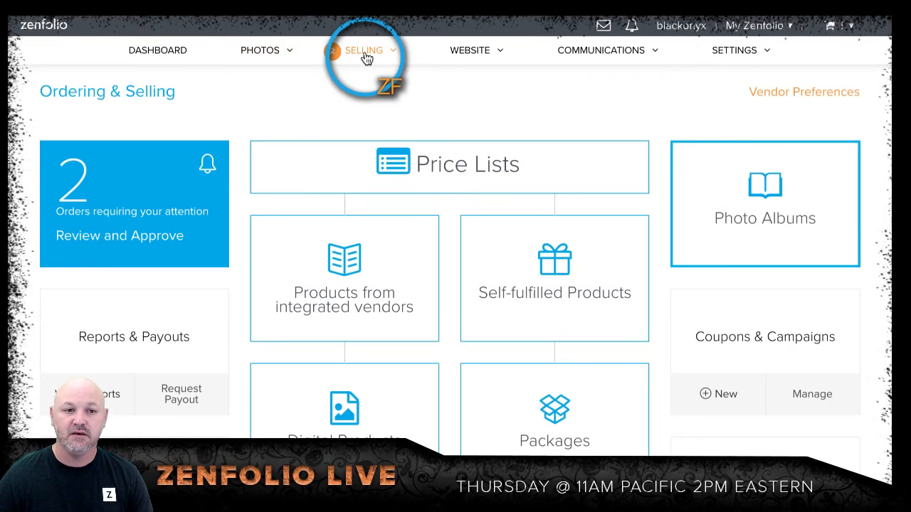
pyautogui.click(482, 173)
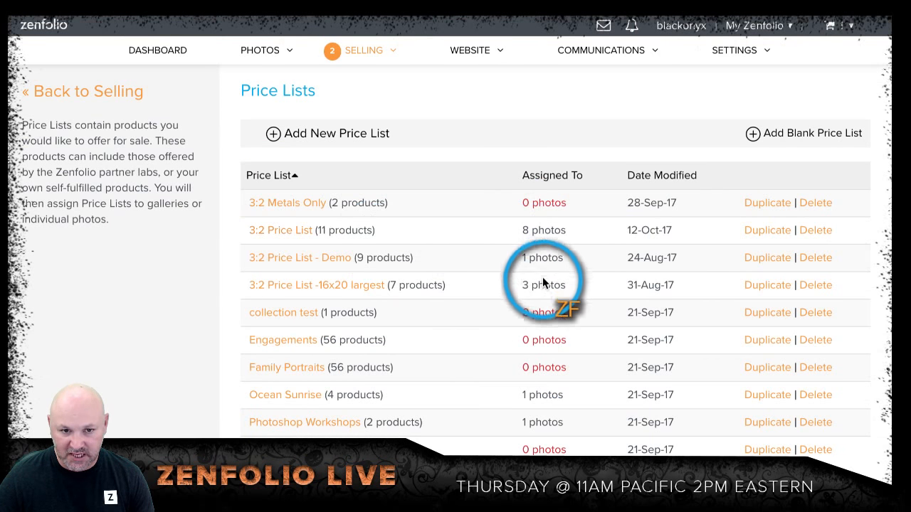
pyautogui.click(295, 239)
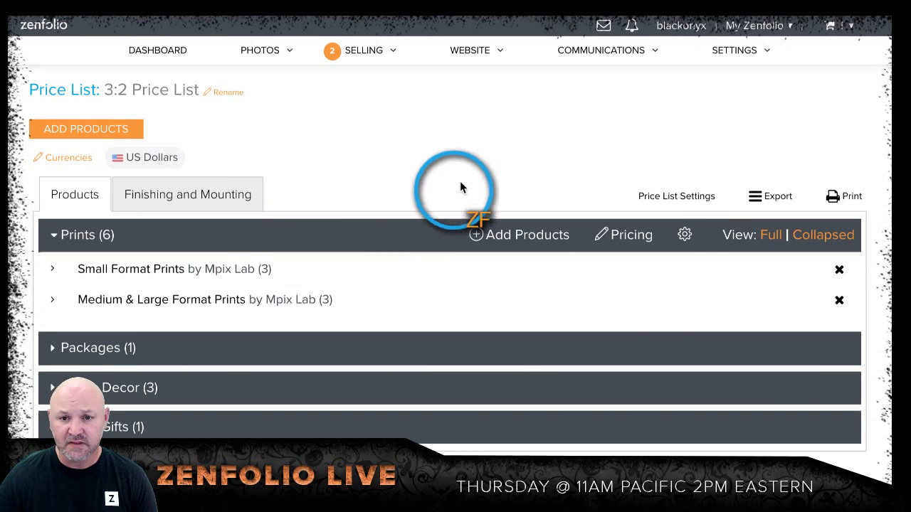
pyautogui.click(53, 274)
pyautogui.scroll(-1, 423, 245)
pyautogui.scroll(-2, 423, 249)
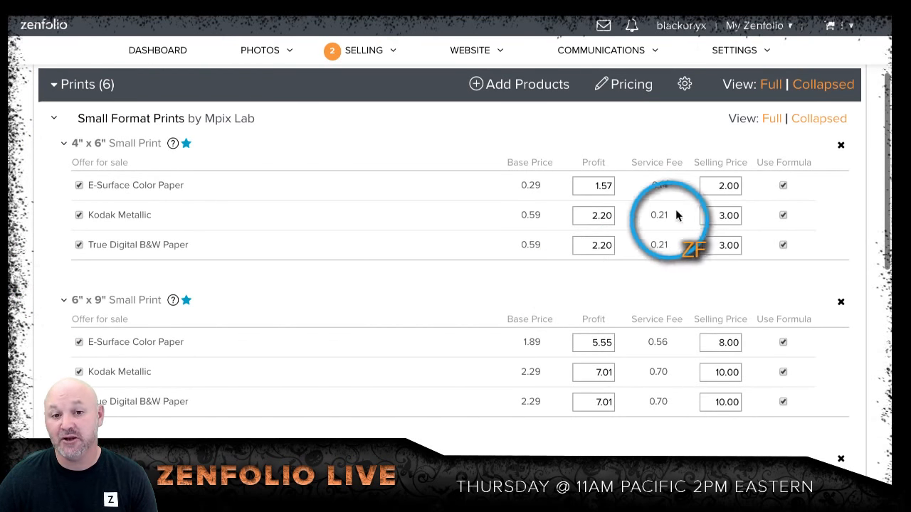
pyautogui.scroll(-1, 471, 298)
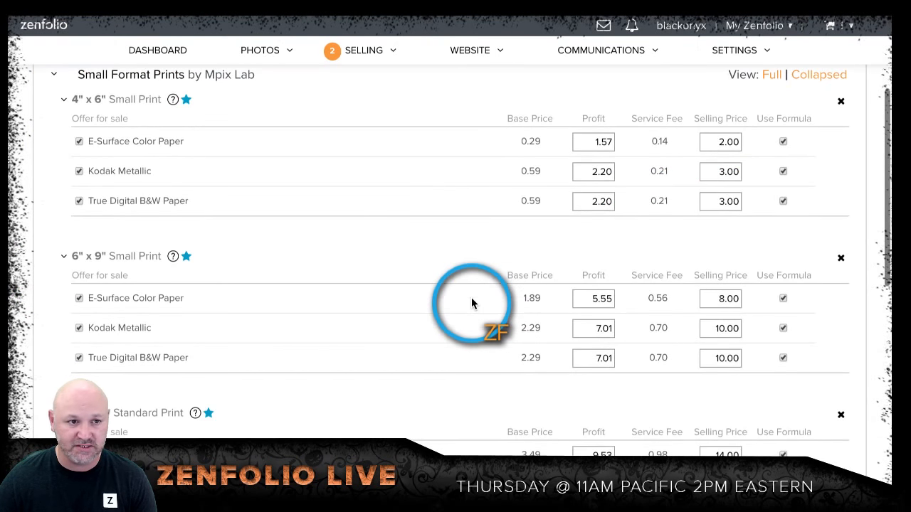
pyautogui.scroll(1, 471, 297)
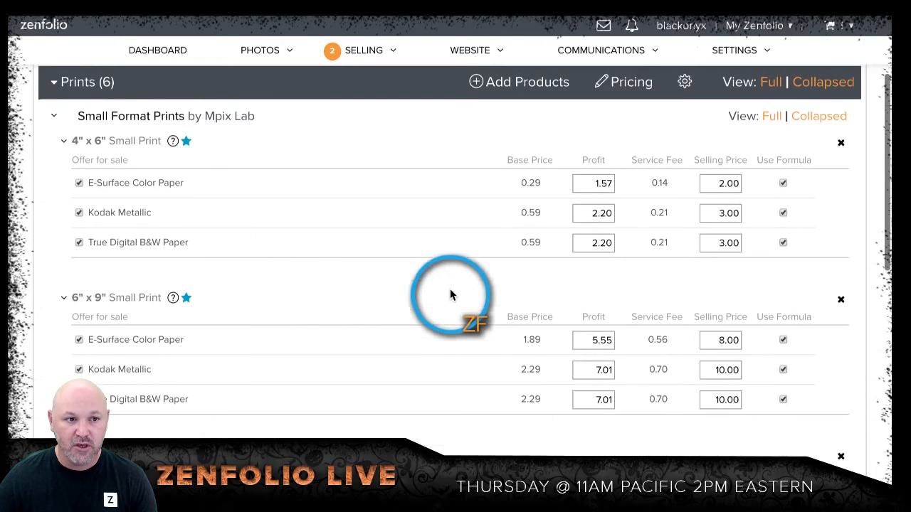
# Step: Set the 4" x 6" Small Print selling price to 5.00 for E-Surface Color Paper, Kodak Metallic and True Digital B&W Paper
pyautogui.doubleClick(719, 183)
pyautogui.write('5')
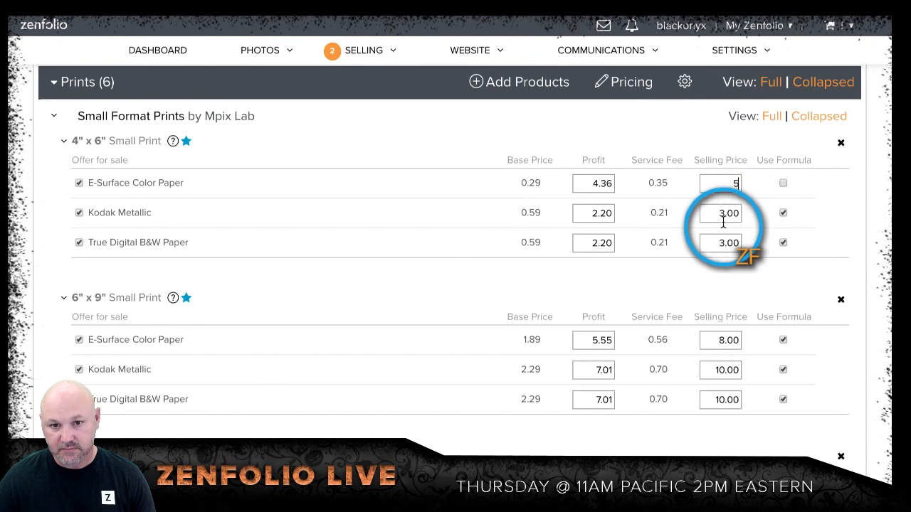
pyautogui.doubleClick(726, 213)
pyautogui.write('5')
pyautogui.doubleClick(726, 246)
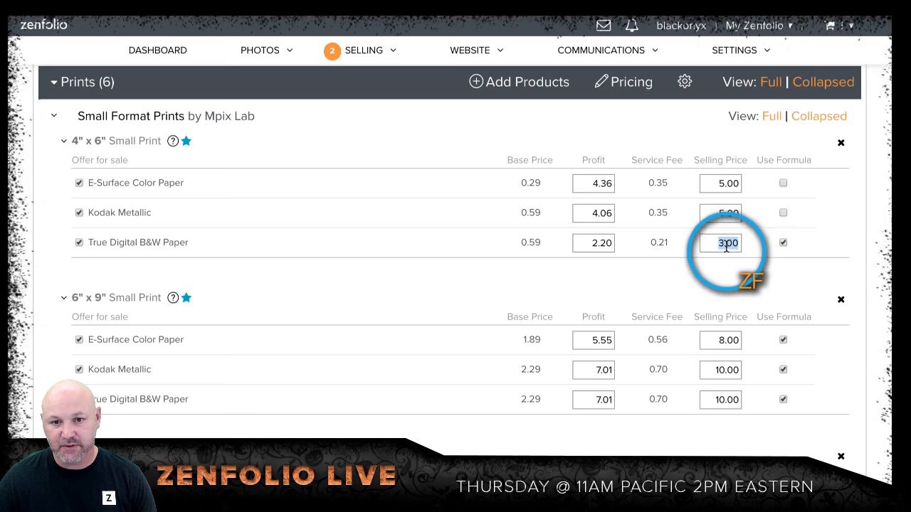
pyautogui.write('5')
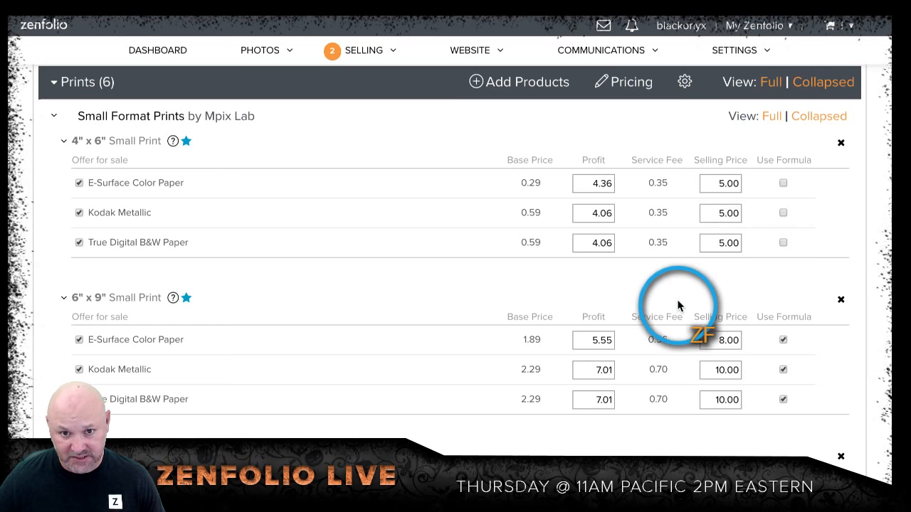
# Step: Add the 5" x 7" Small Print from the Small Prints product category to the price list
pyautogui.scroll(1, 595, 300)
pyautogui.scroll(3, 595, 300)
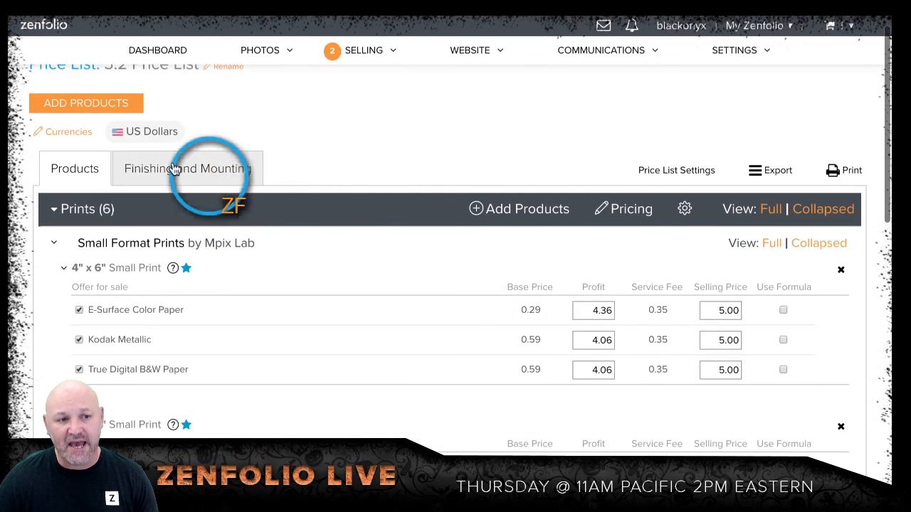
pyautogui.click(64, 104)
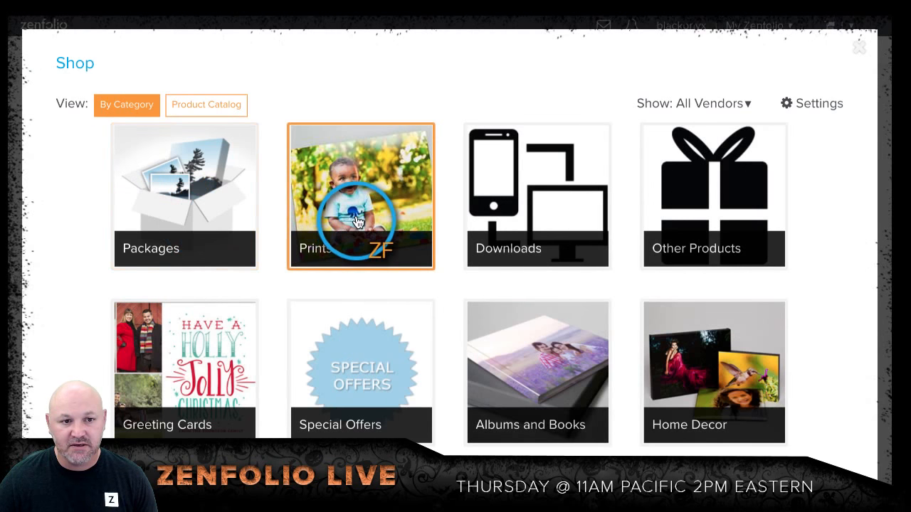
pyautogui.click(357, 222)
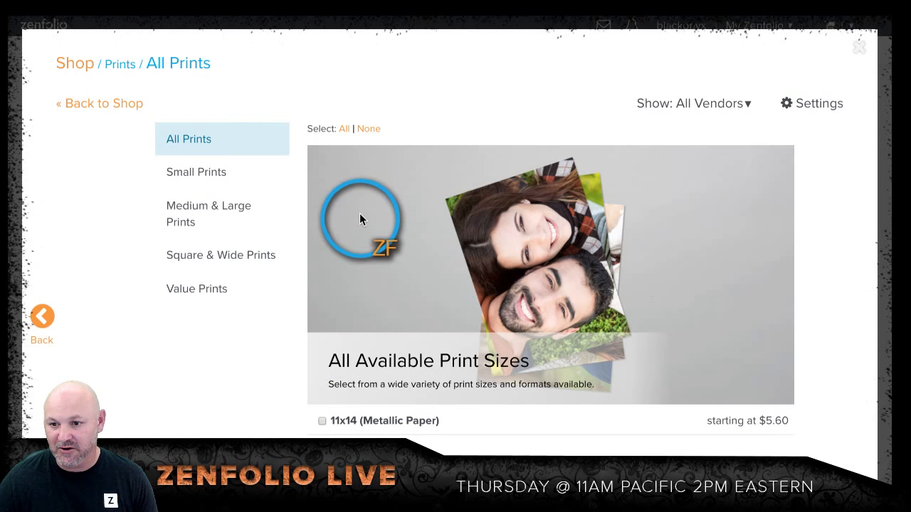
pyautogui.scroll(-5, 384, 274)
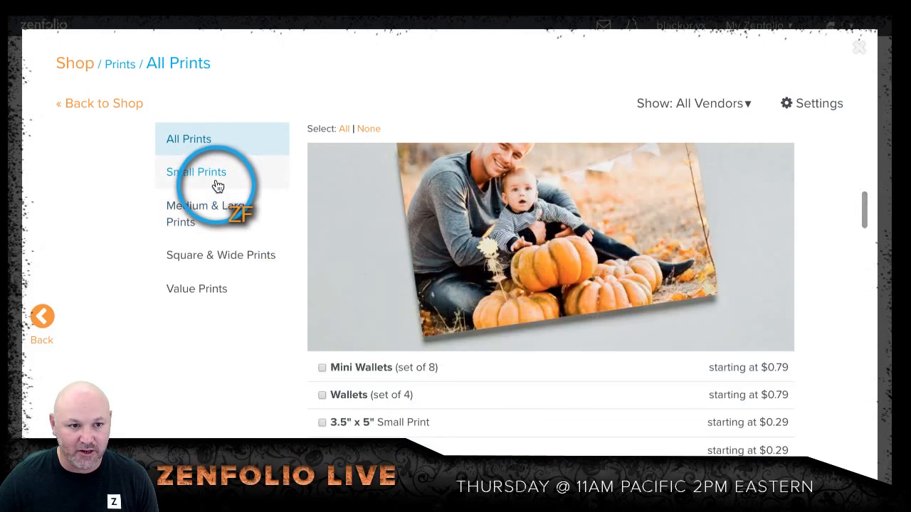
pyautogui.click(213, 176)
pyautogui.scroll(-10, 339, 362)
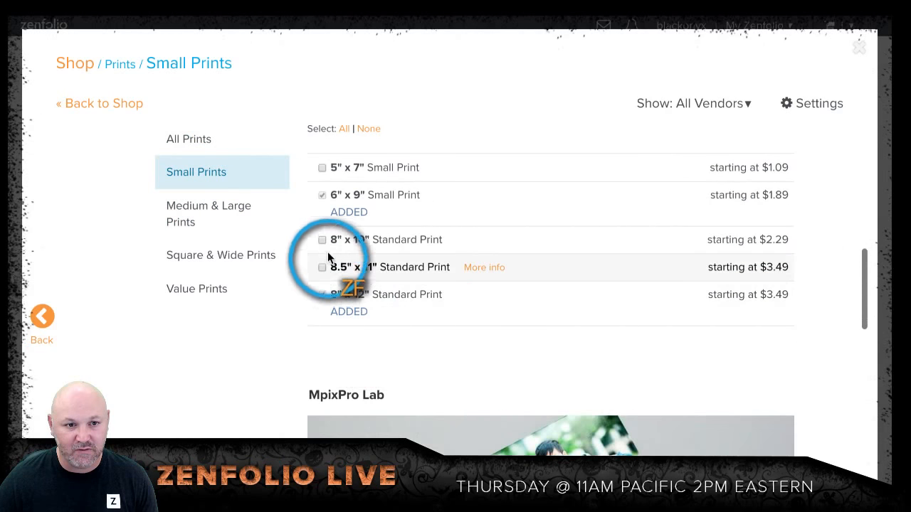
pyautogui.click(322, 168)
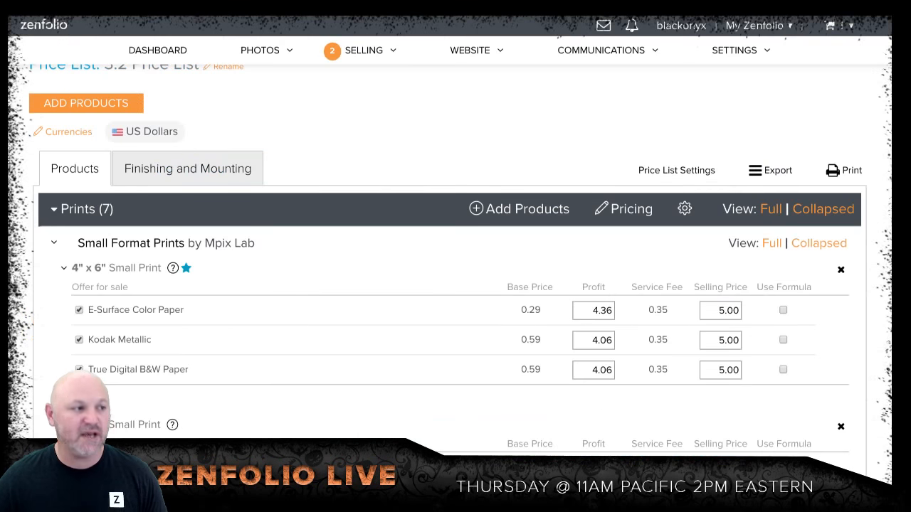
pyautogui.click(679, 384)
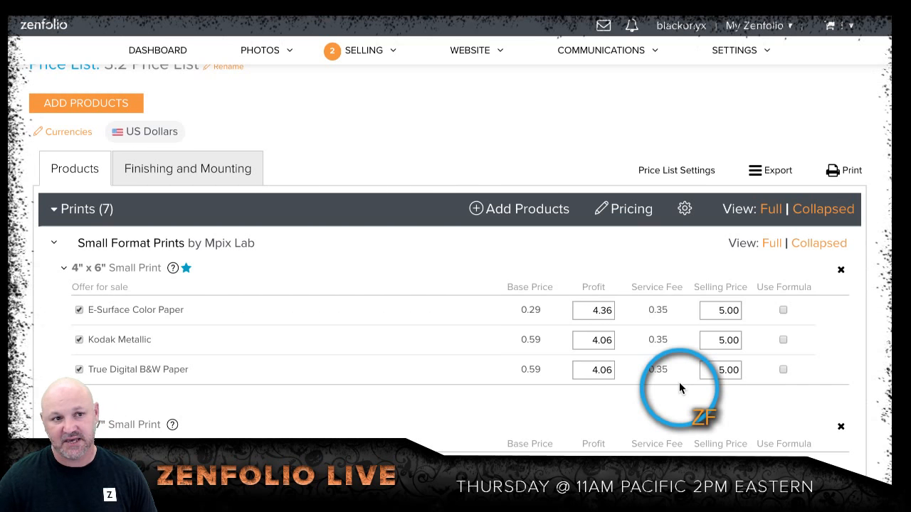
# Step: Leave the price list for the dashboard, discarding its unsaved changes
pyautogui.click(141, 51)
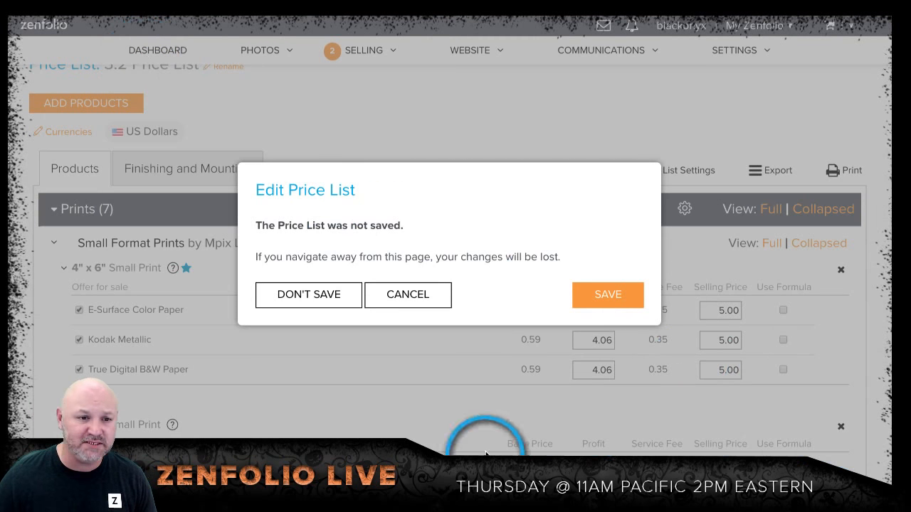
pyautogui.click(318, 296)
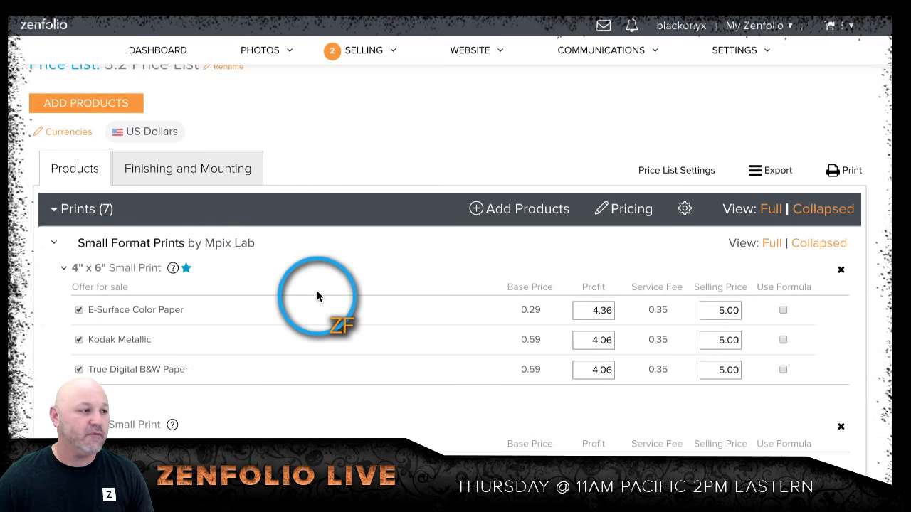